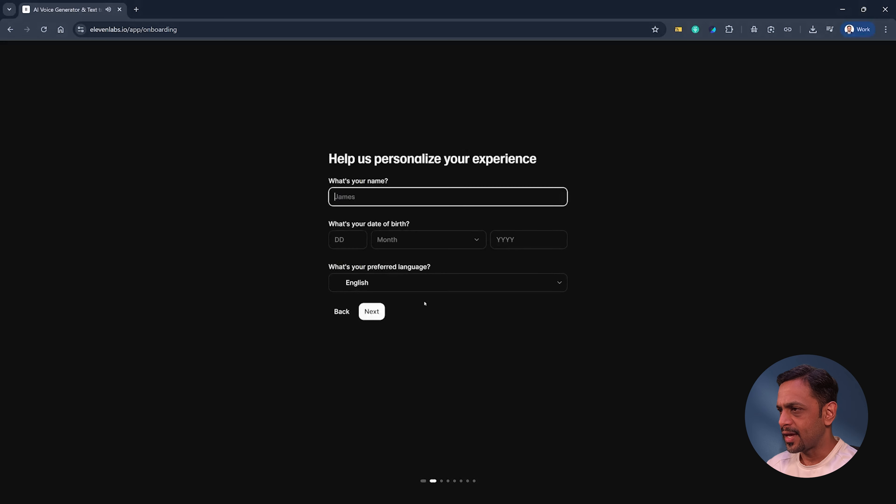
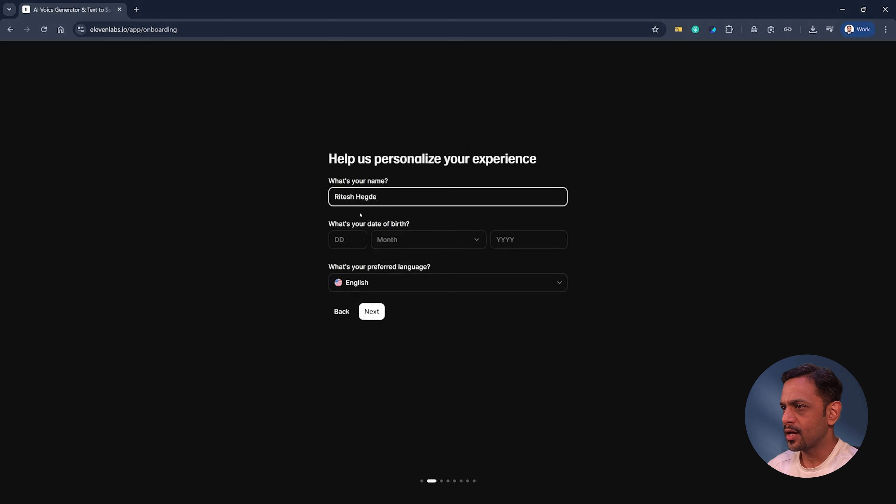
Enter your full name and date of birth, keep English as the language, and submit.
click(345, 239)
text(0)
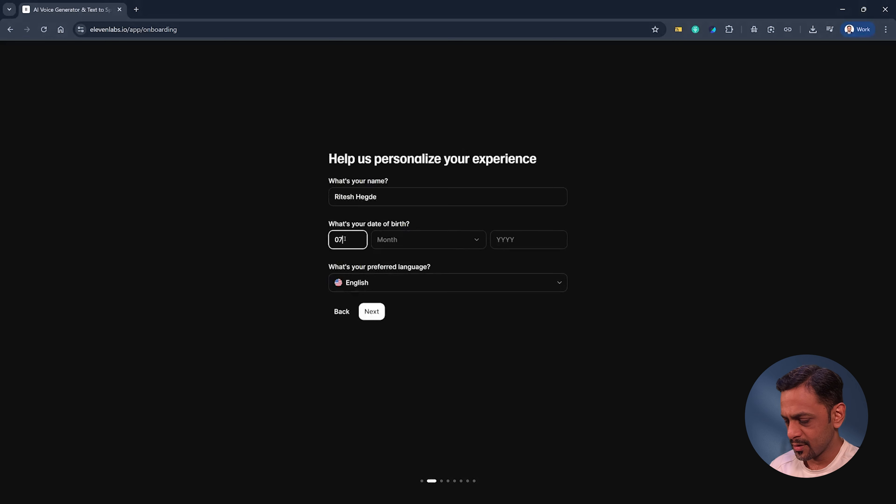
text(7)
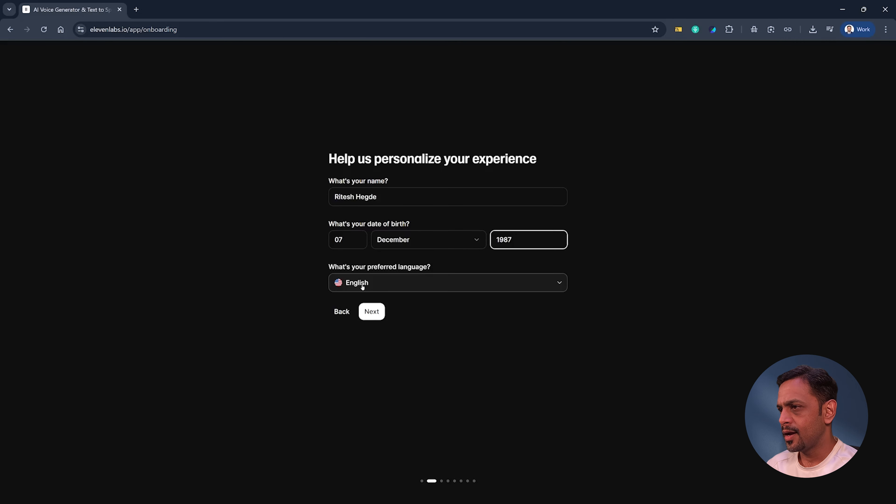
click(363, 287)
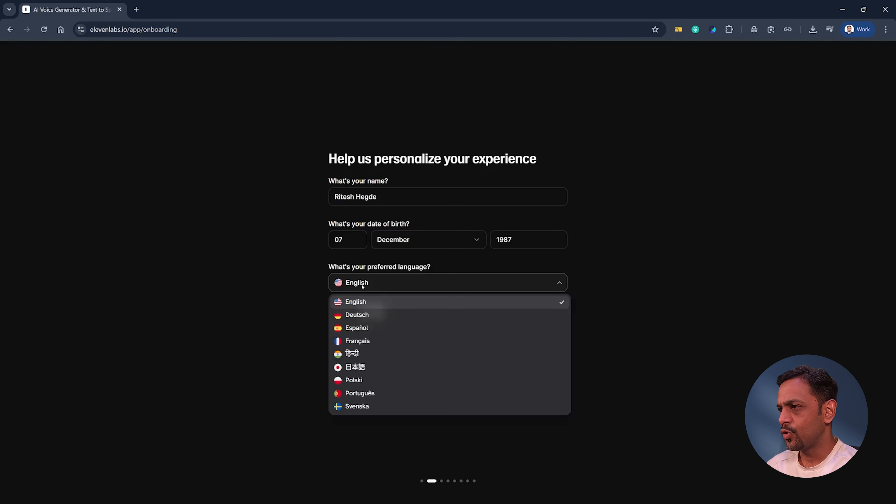
click(360, 302)
click(381, 316)
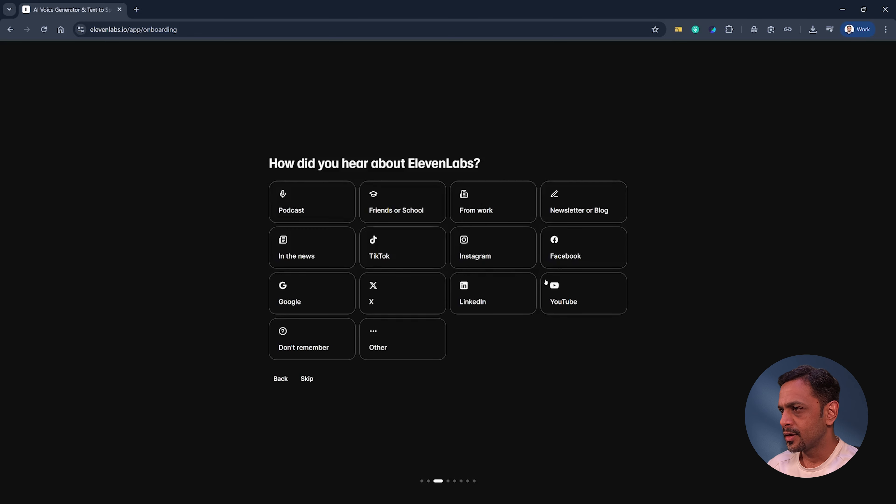
Answer onboarding with YouTube, Creative Platform, Voice actor and Voice cloning.
click(574, 295)
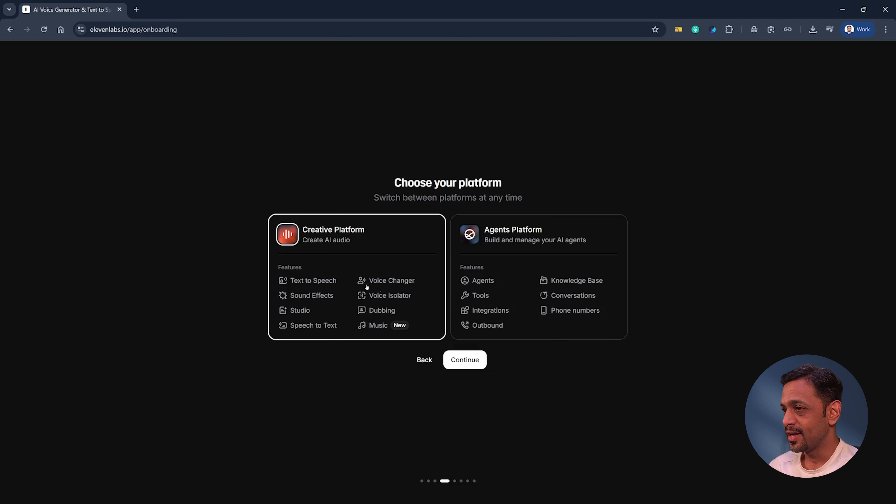
click(467, 362)
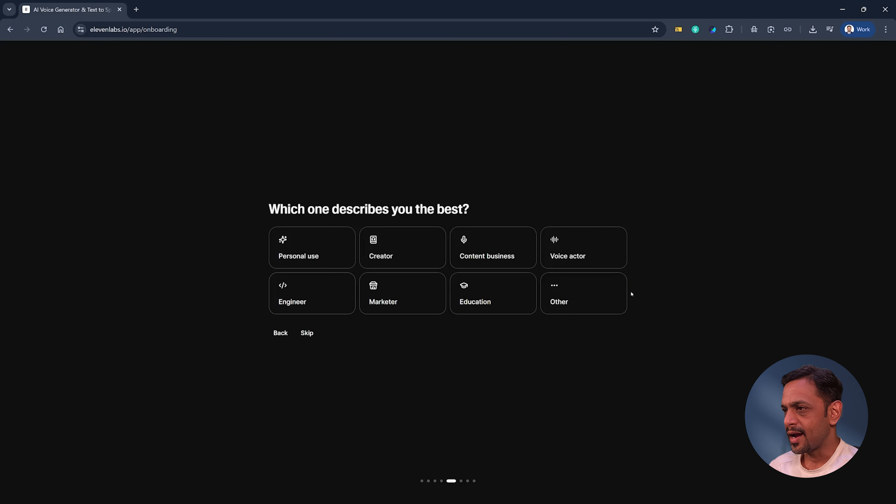
click(583, 246)
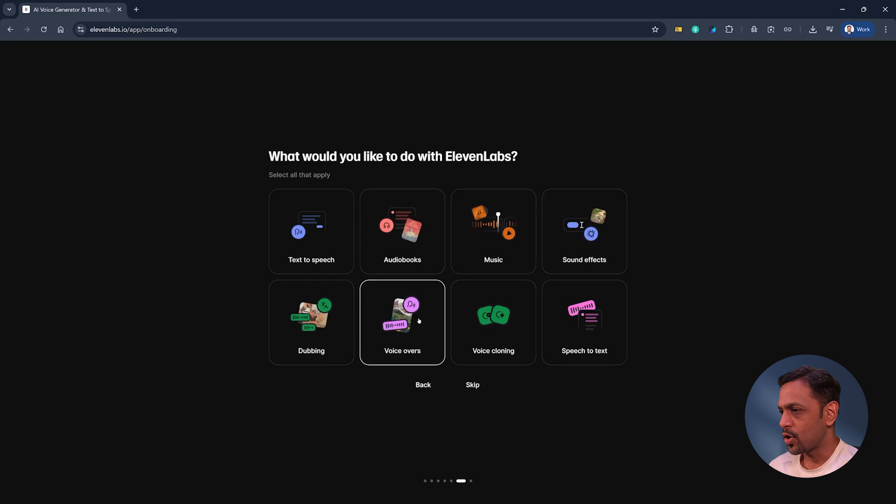
click(497, 328)
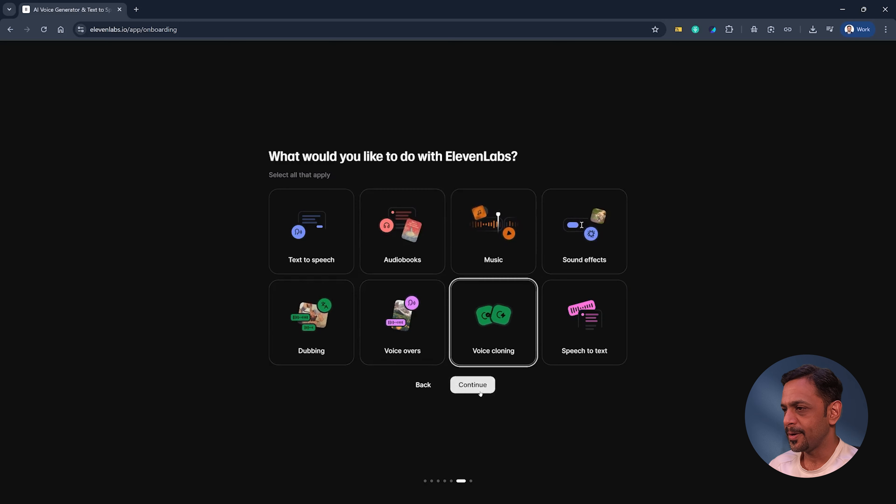
click(473, 385)
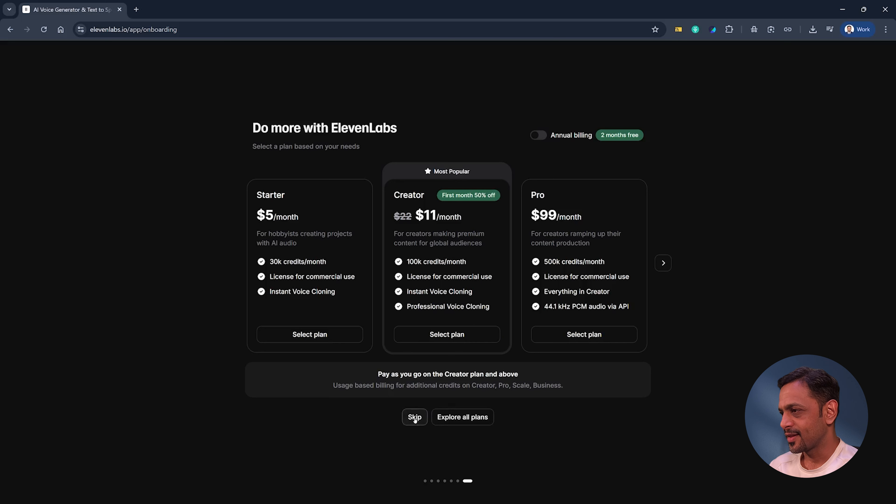
Skip the paid plan offer and browse the Voices library's Explore page.
click(415, 417)
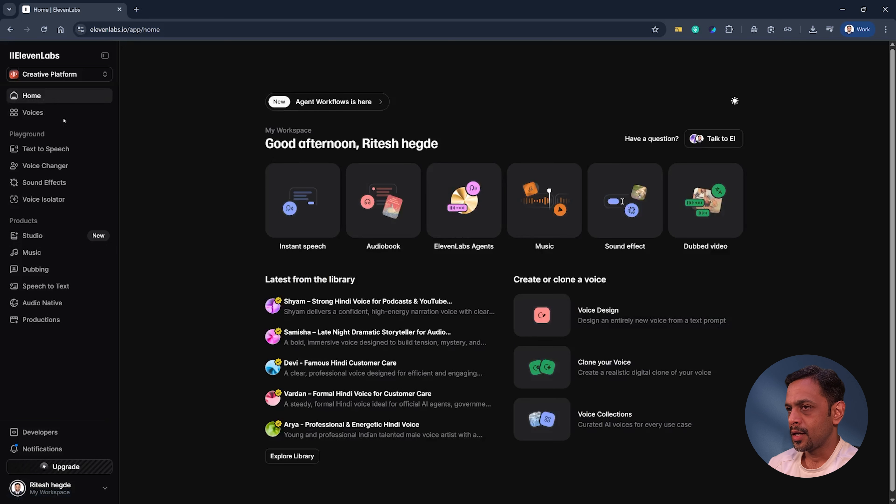
click(35, 112)
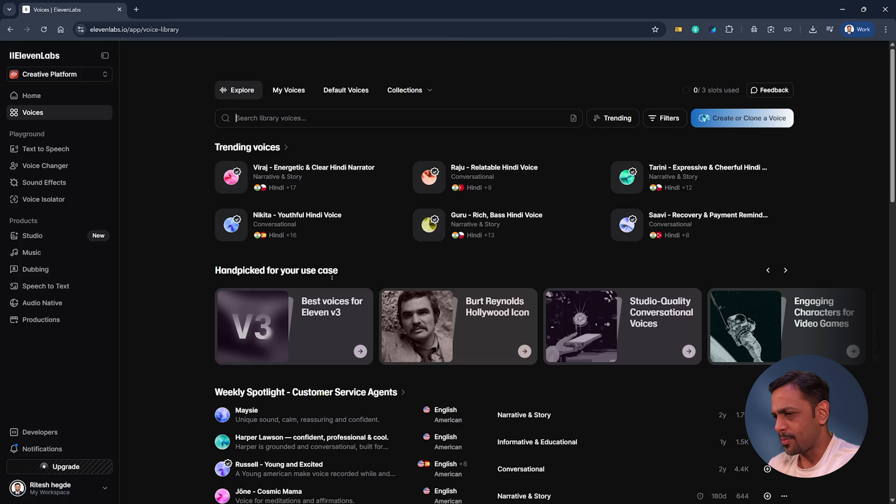
scroll(318, 310, down, 4)
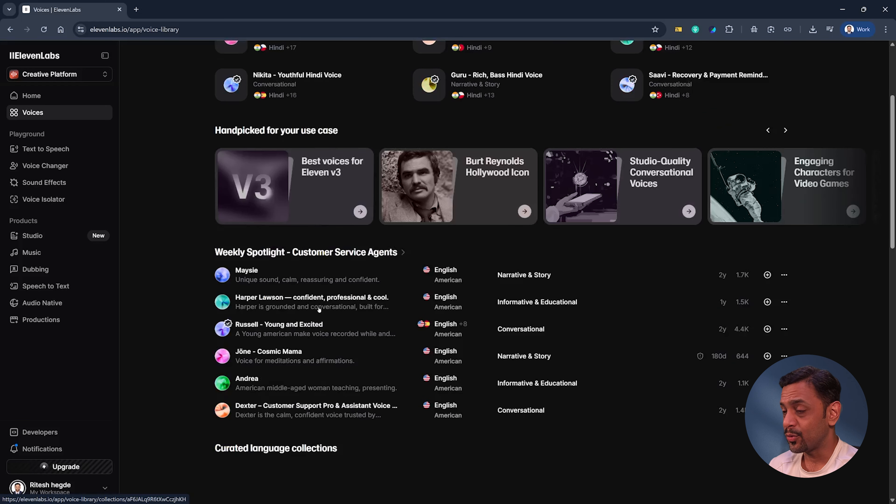
scroll(319, 309, down, 5)
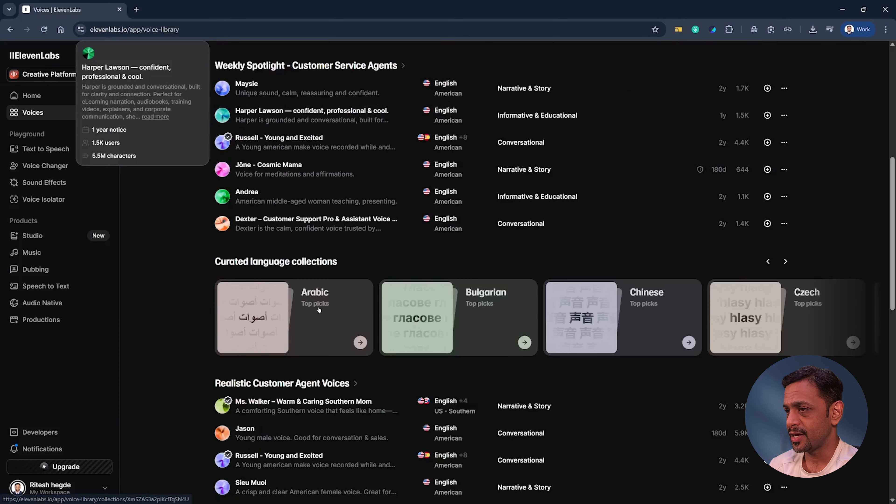
scroll(318, 309, up, 9)
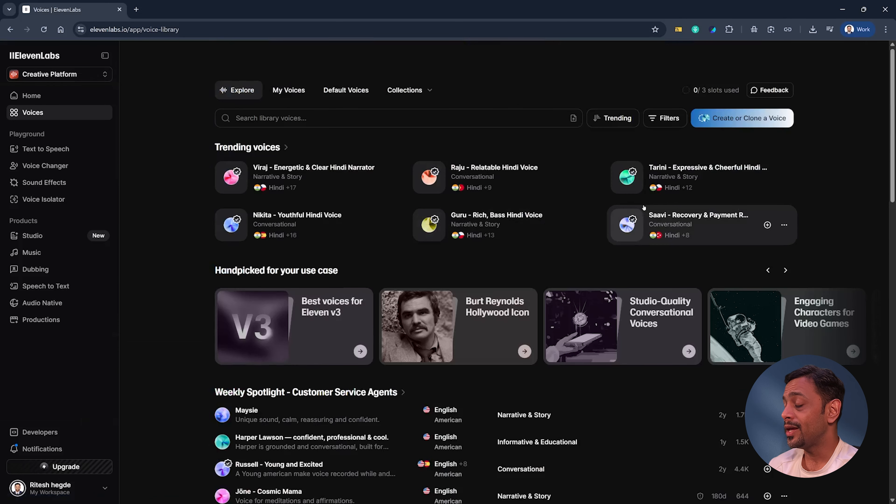
Begin Create or Clone a Voice and go to Subscribe under Instant Voice Clone.
click(737, 118)
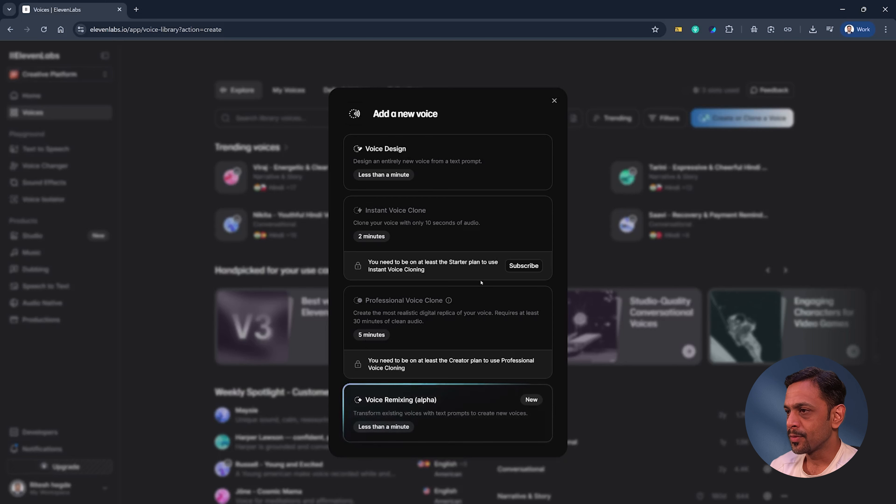
click(521, 270)
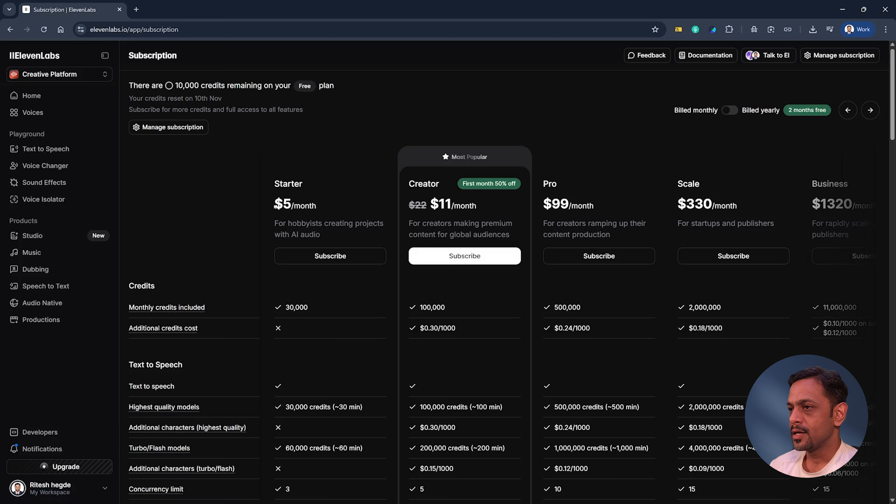
Compare the Starter $5/month and Creator $11/month prices, then minimize the subscription window.
drag(274, 207, 315, 205)
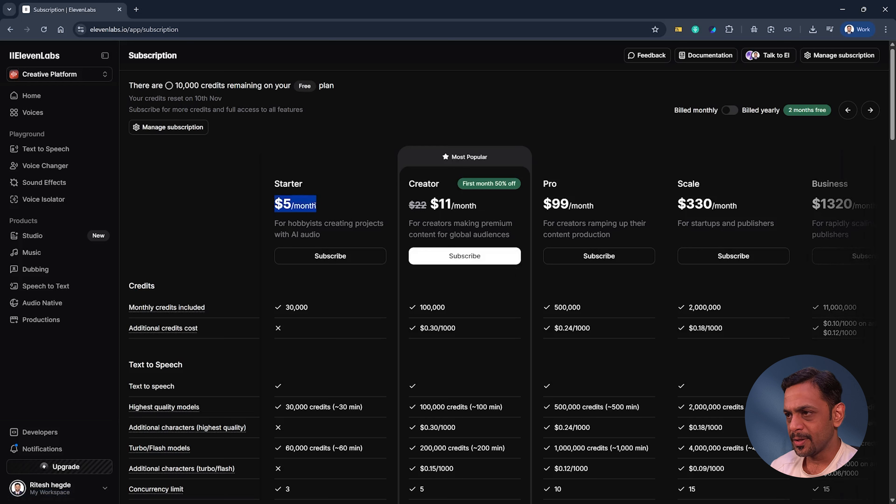
click(314, 205)
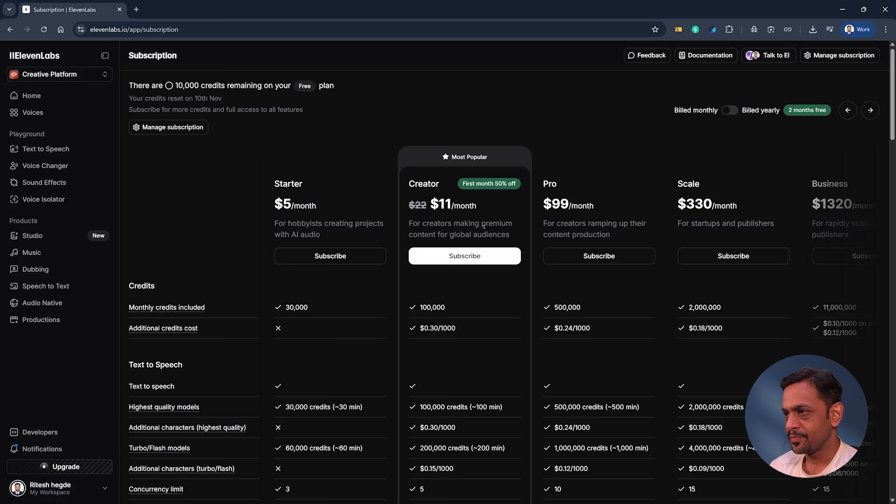
drag(430, 204, 476, 206)
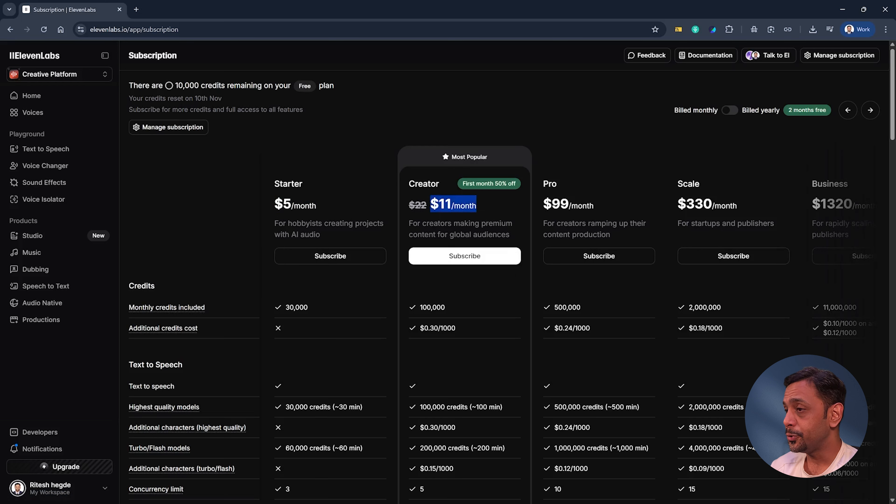
click(476, 206)
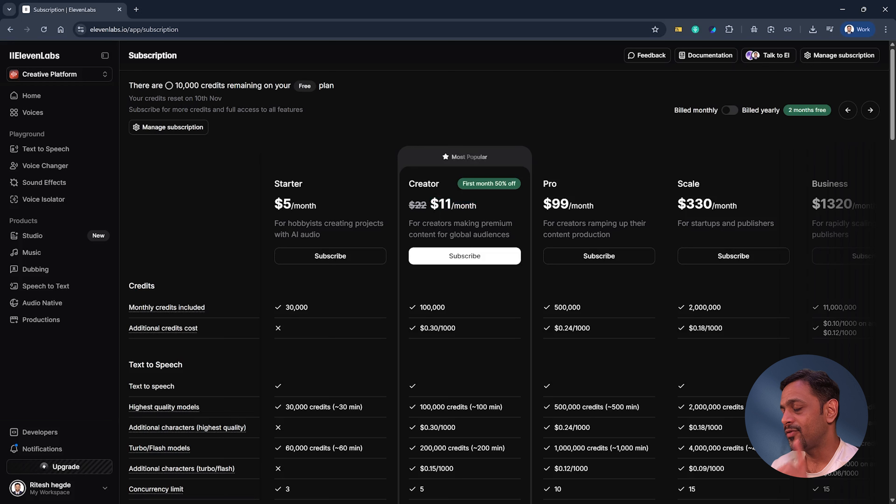
drag(430, 204, 479, 207)
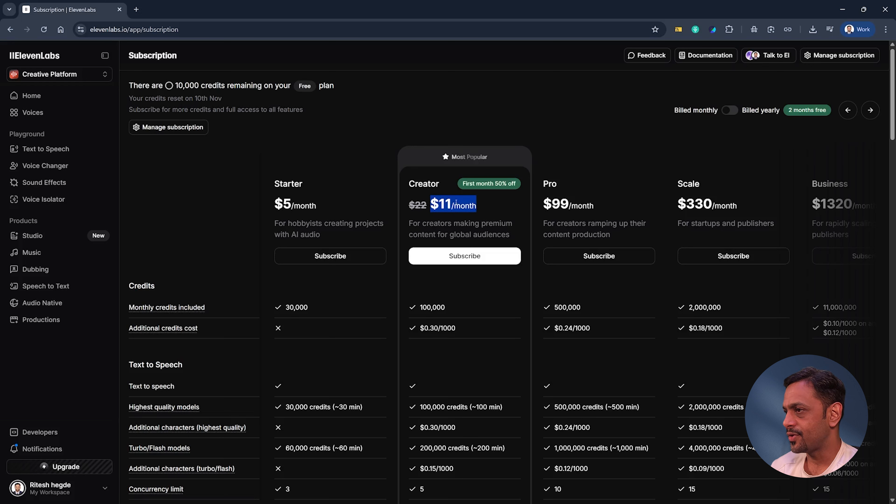
click(447, 204)
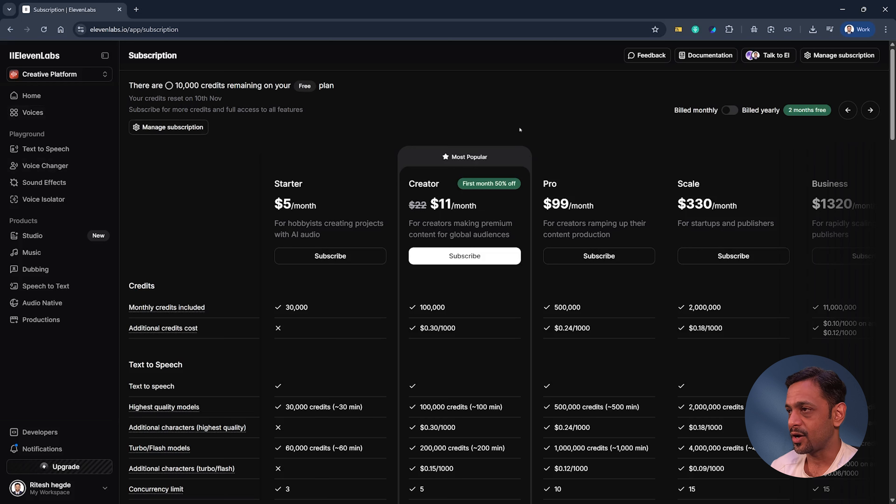
click(842, 9)
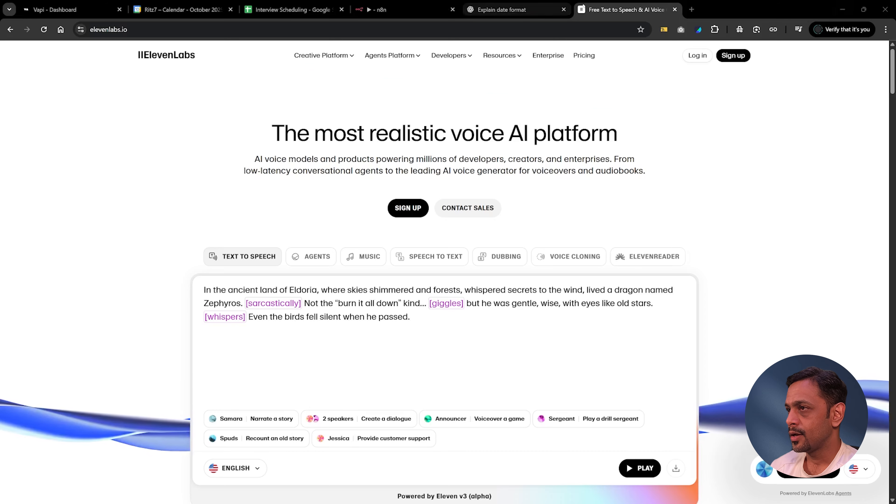
Log in, dismiss the Voices popup, and choose Instant Voice Clone under Create or Clone a Voice.
click(698, 55)
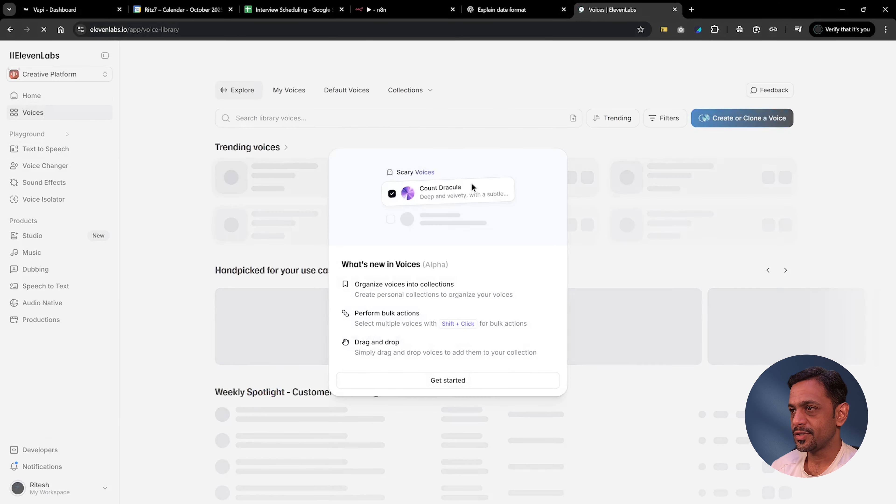
click(448, 380)
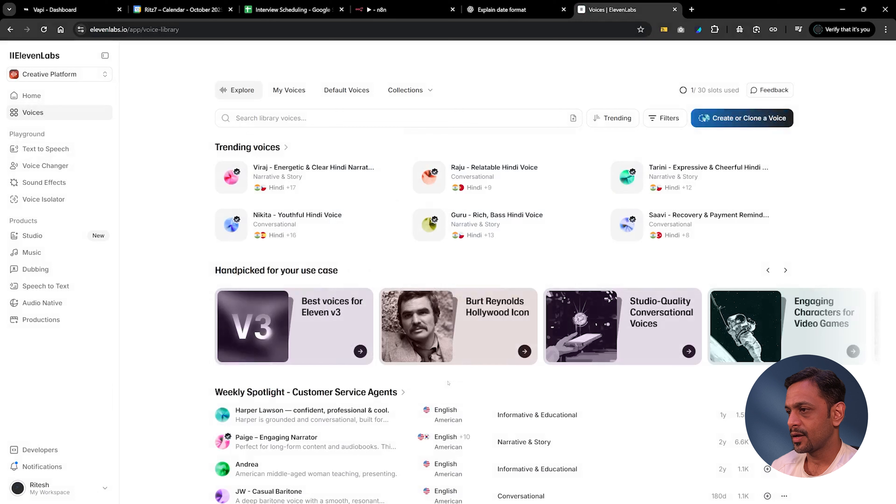
click(738, 120)
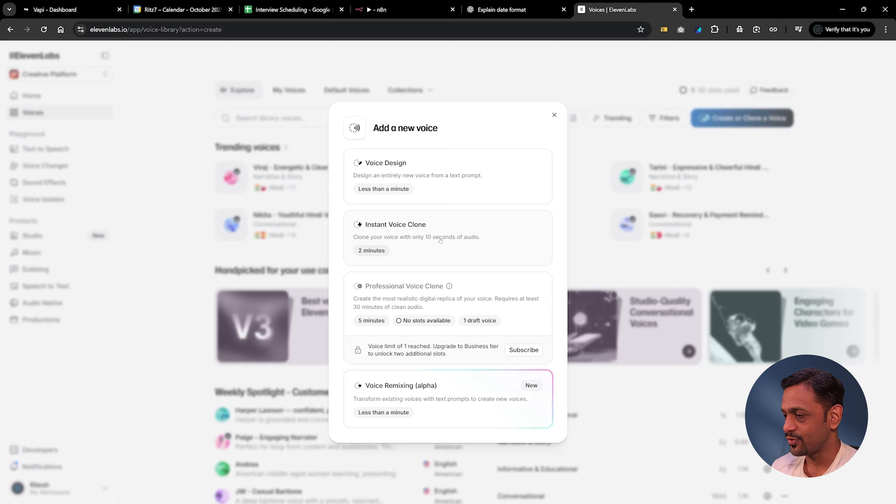
click(432, 240)
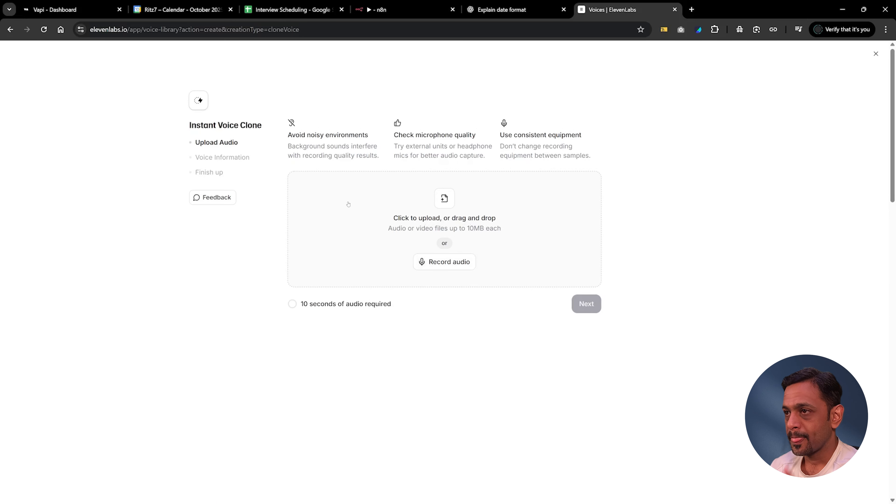
Review the recording tips, cancel the file upload, and choose Record audio instead.
drag(288, 134, 379, 157)
click(376, 178)
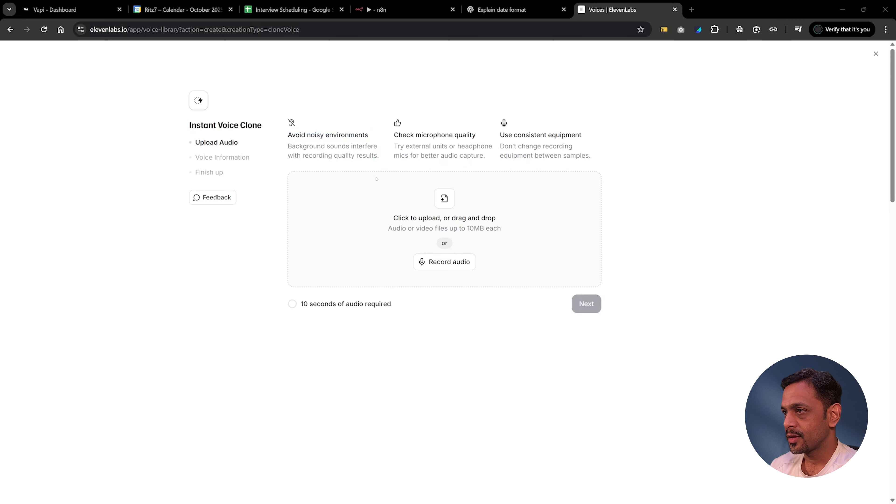
click(521, 384)
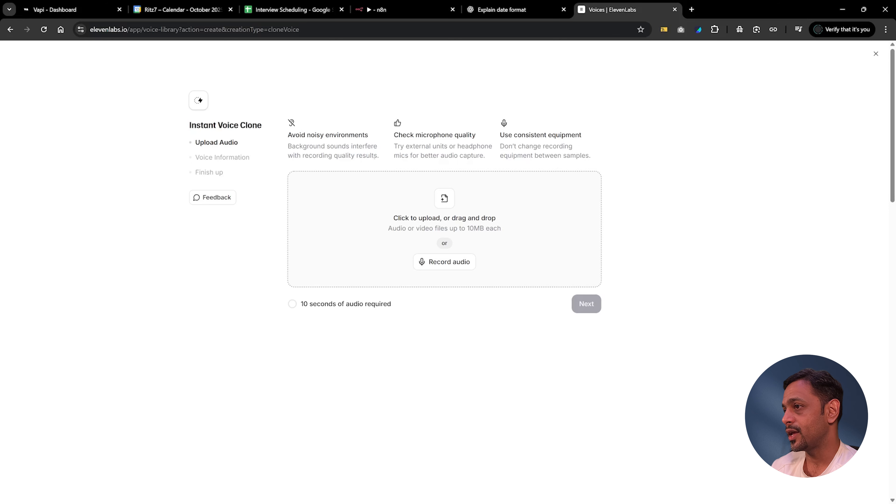
drag(381, 159, 196, 157)
click(300, 158)
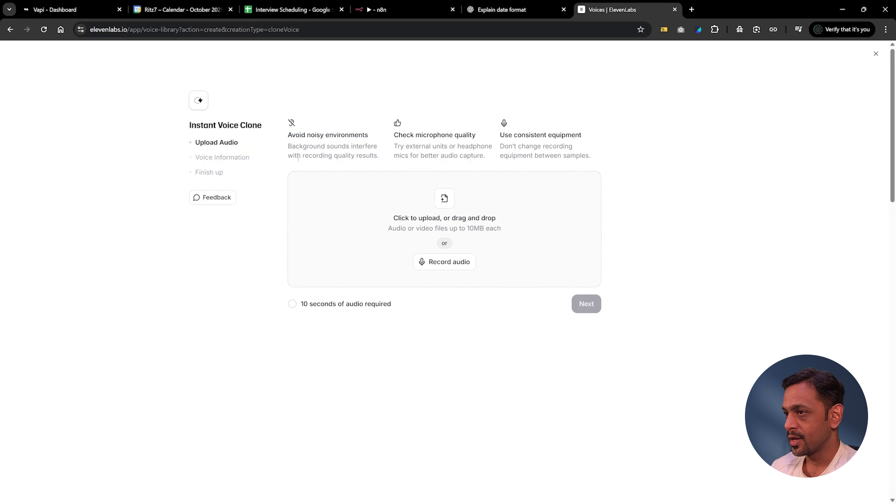
click(443, 263)
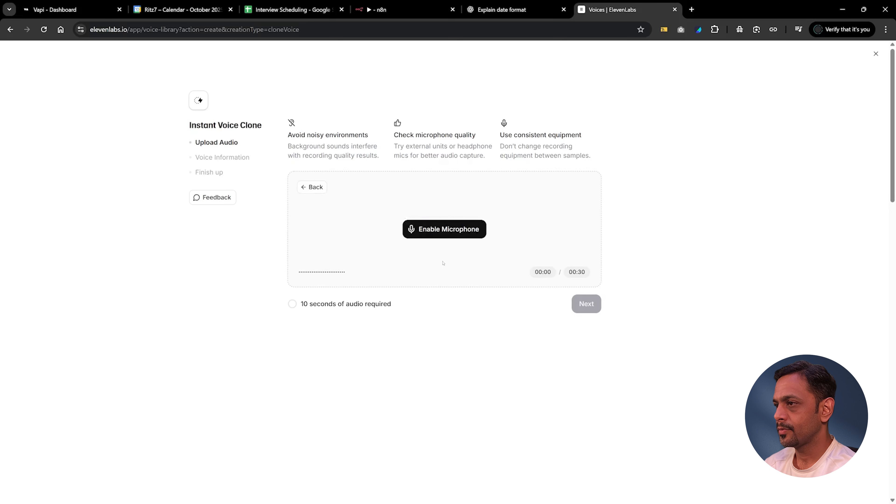
Allow microphone access, record a 29-second voice sample, and continue to Voice Information.
click(435, 229)
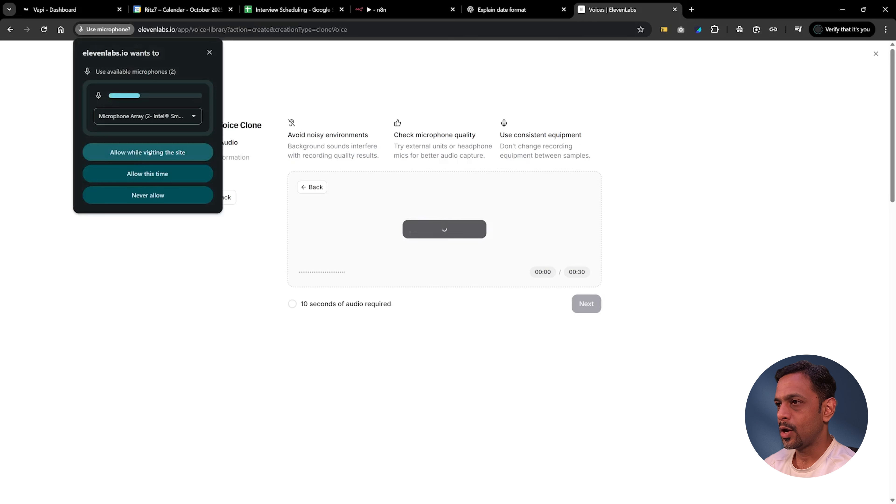
click(150, 174)
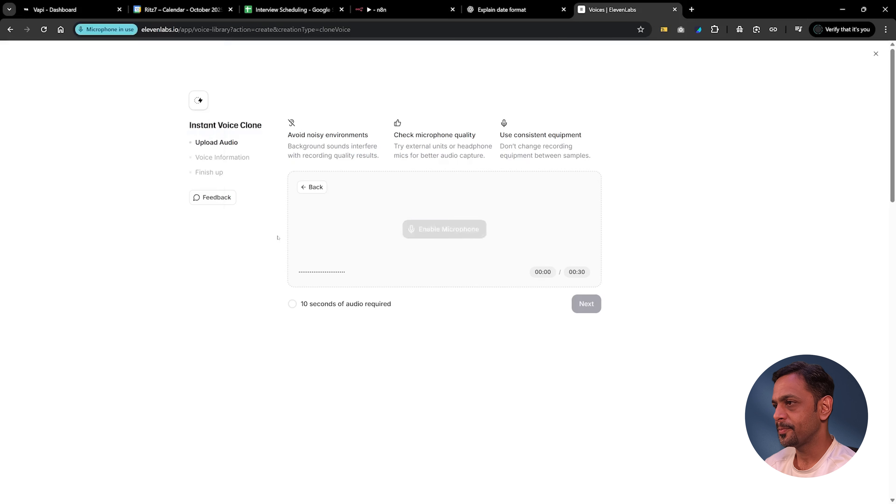
click(493, 234)
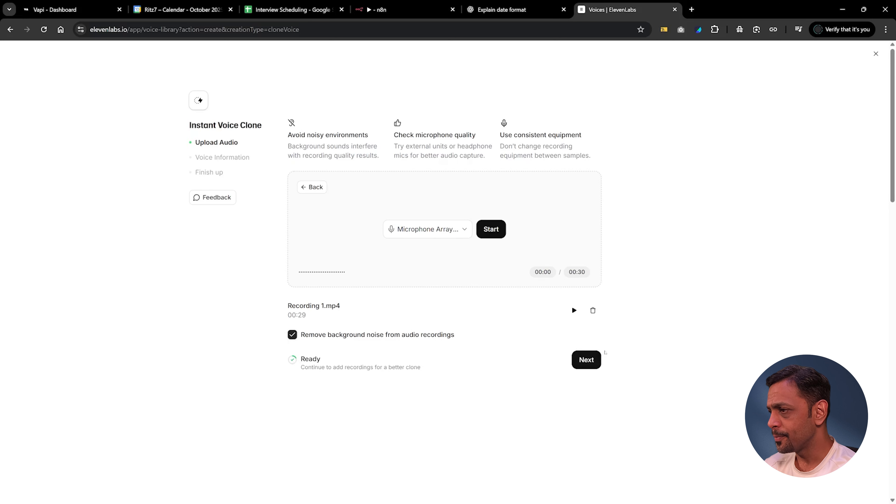
click(586, 360)
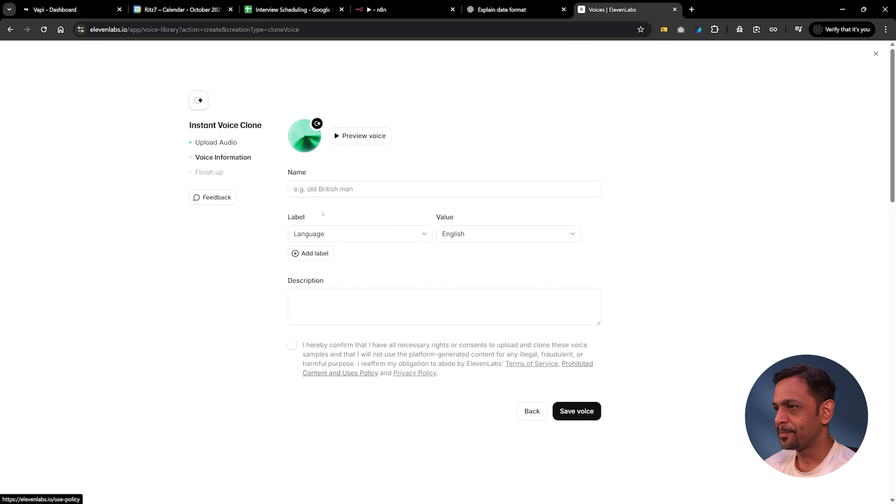
Name the clone with the suggested autofill name, accept the rights consent, and save the voice.
click(322, 189)
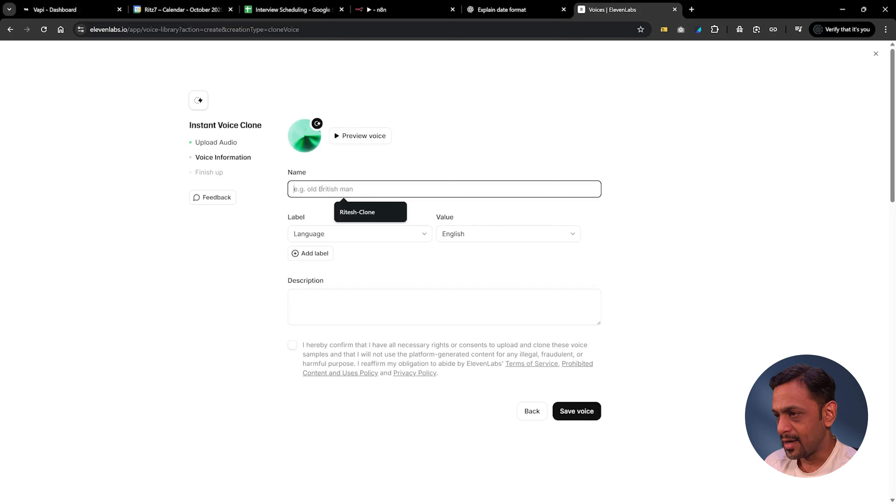
click(355, 210)
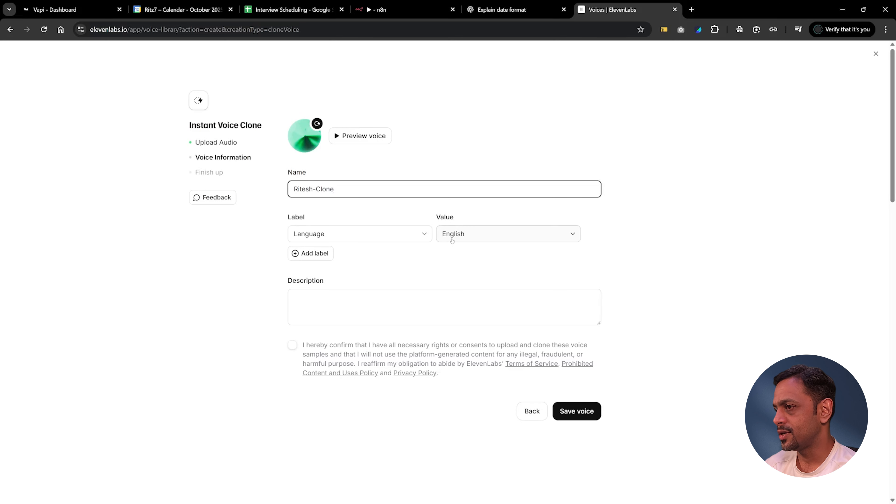
click(324, 299)
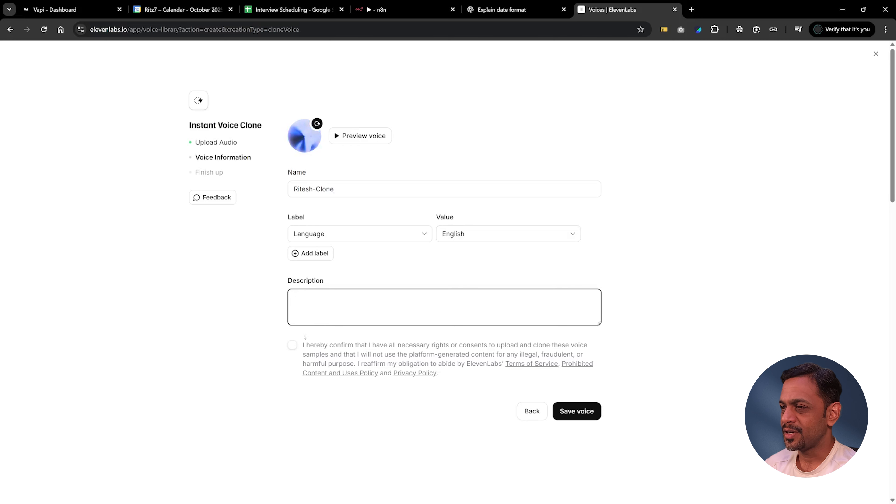
click(292, 346)
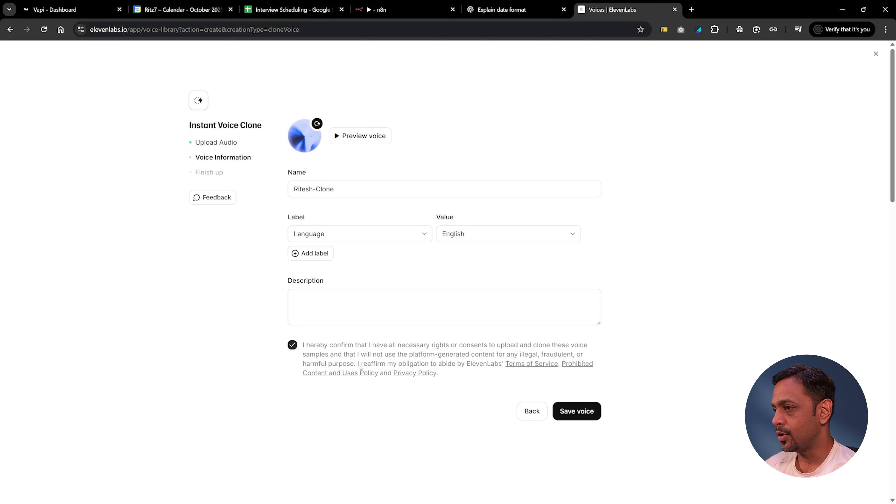
click(578, 412)
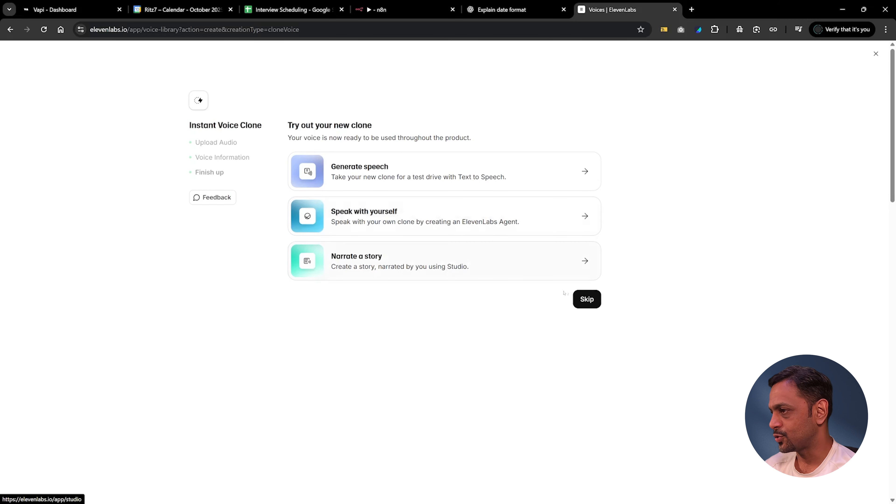
Copy the new clone's voice ID from My Voices and return to the Vapi Dashboard tab.
click(587, 299)
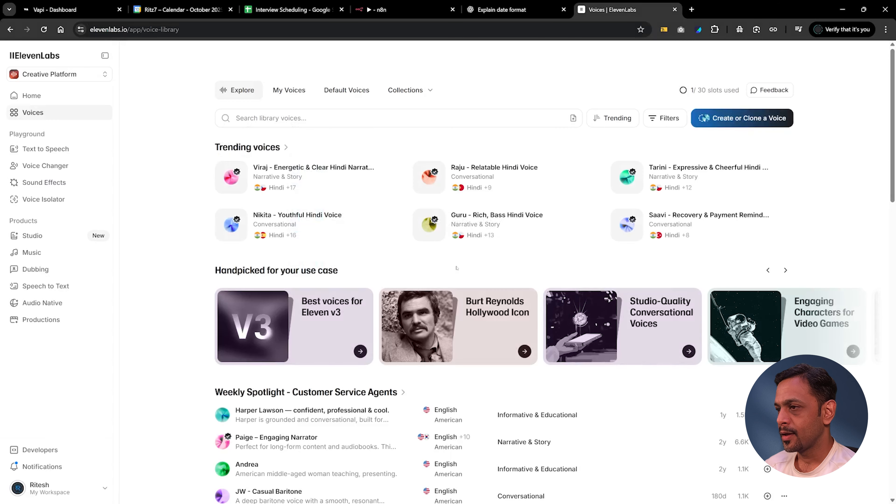
click(290, 91)
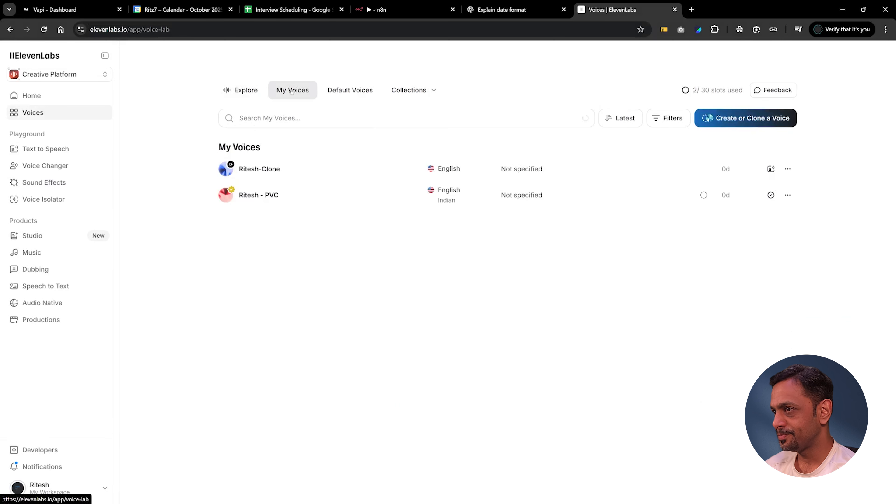
click(788, 170)
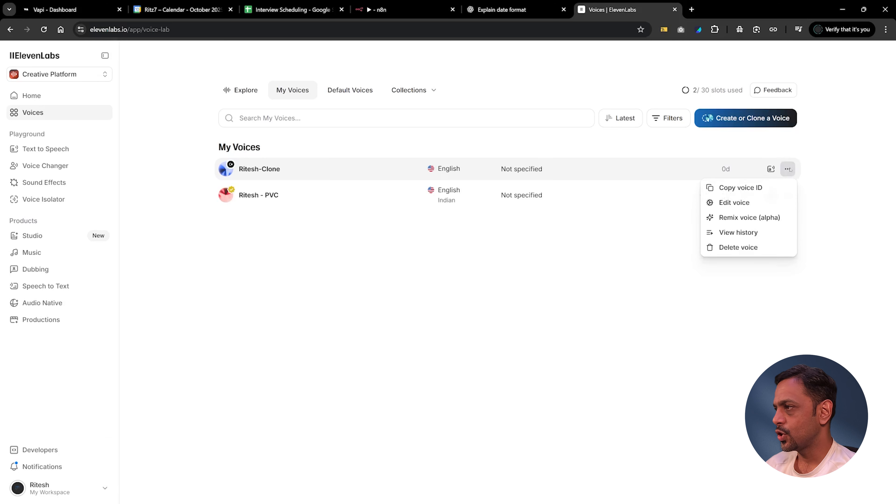
click(745, 188)
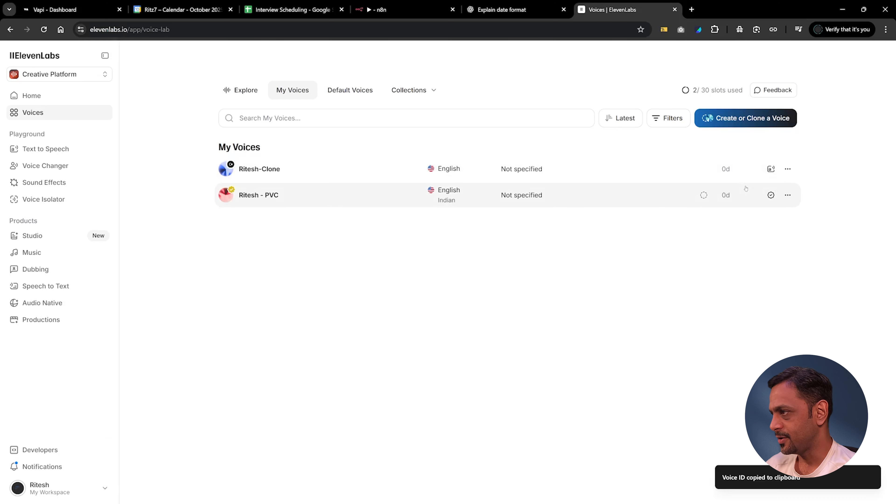
click(81, 9)
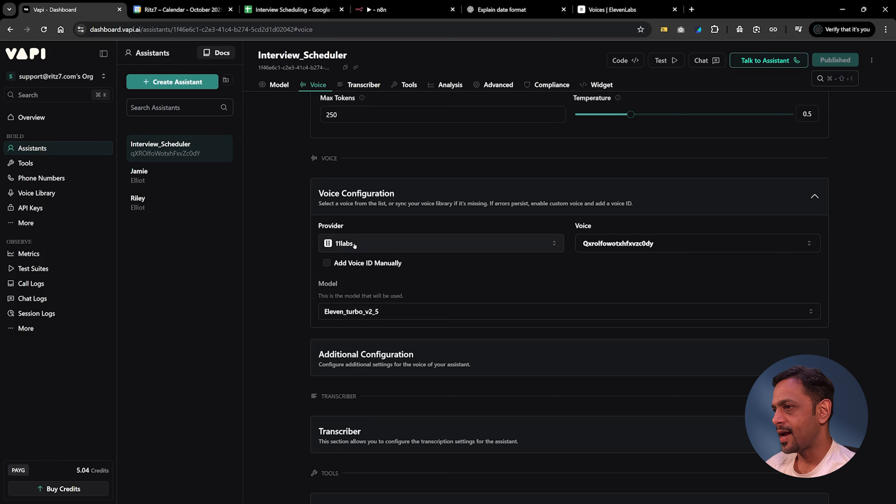
Enter the copied voice ID manually as the 11labs Custom Voice ID and publish Interview_Scheduler.
click(326, 264)
click(610, 248)
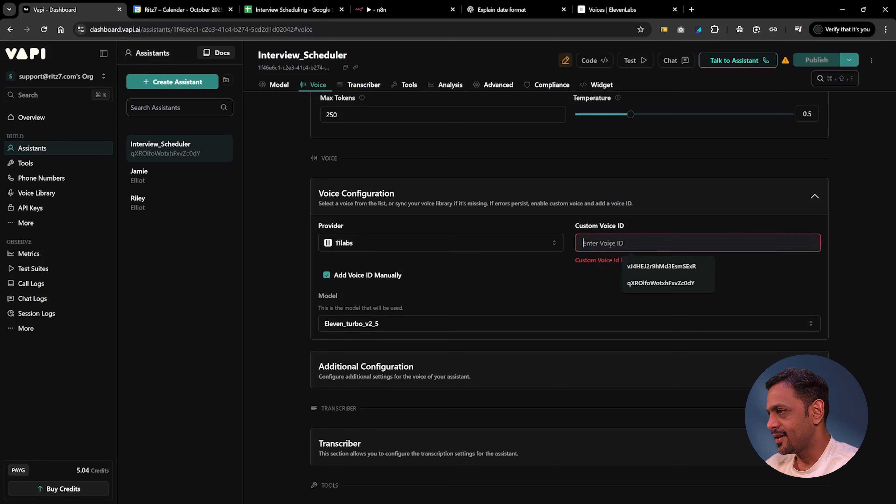
key(ctrl+v)
click(612, 271)
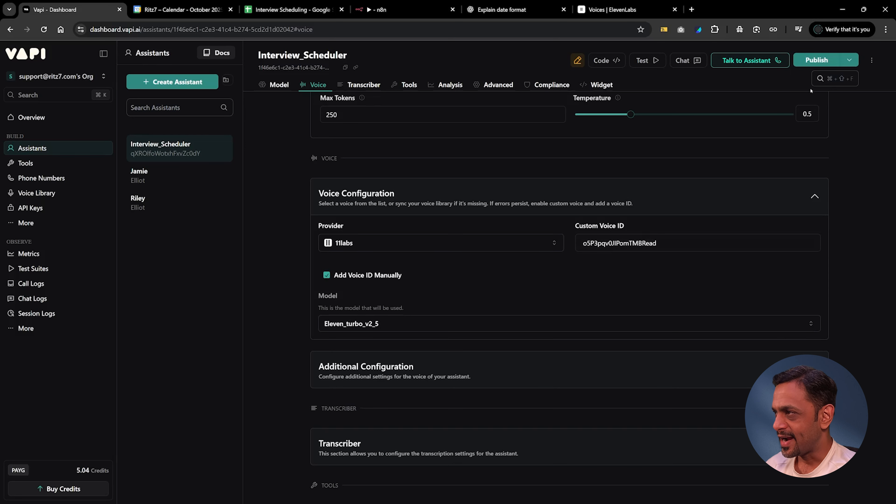
click(817, 61)
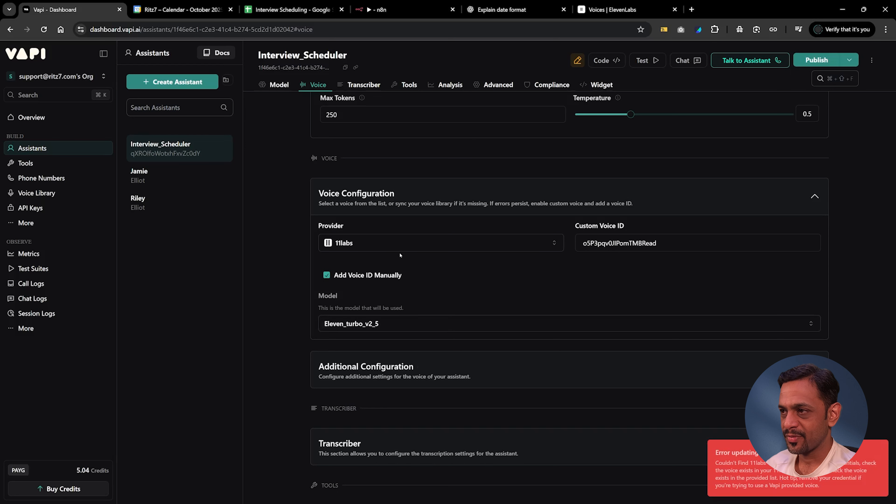
Locate the ElevenLabs API Key field among Vapi's voice provider integrations, then return to ElevenLabs.
click(38, 223)
click(151, 284)
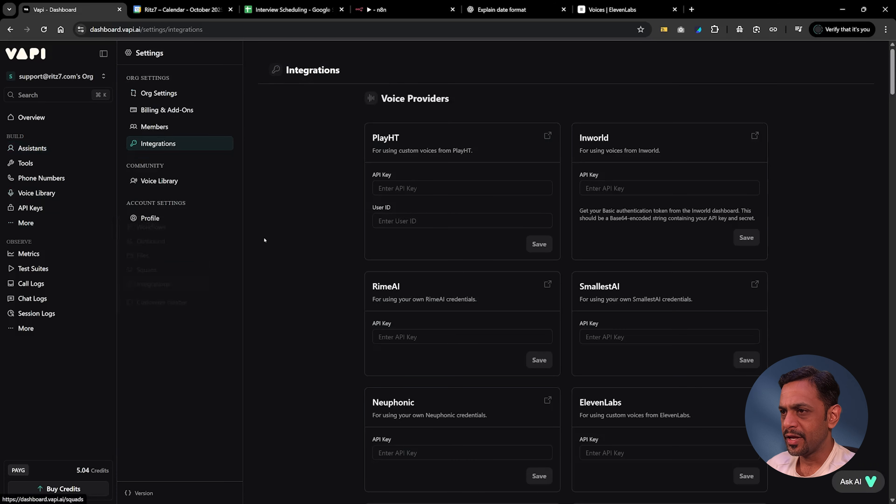
scroll(512, 236, down, 3)
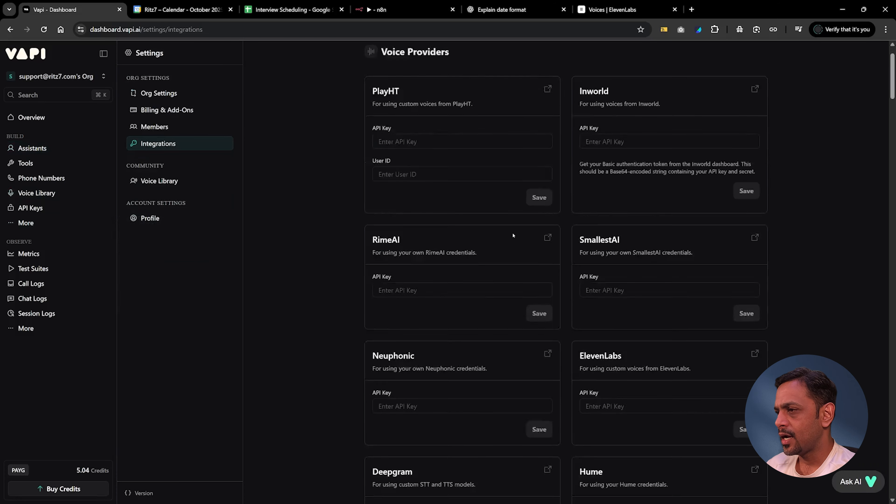
scroll(481, 236, down, 2)
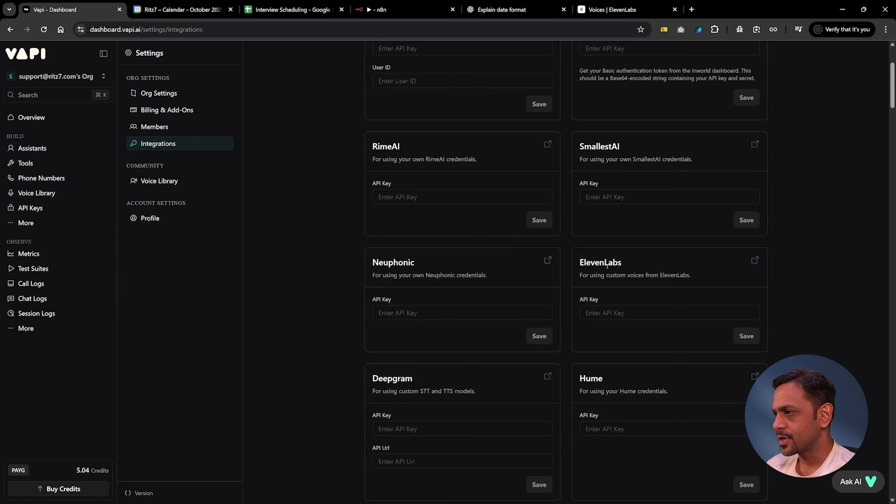
click(603, 314)
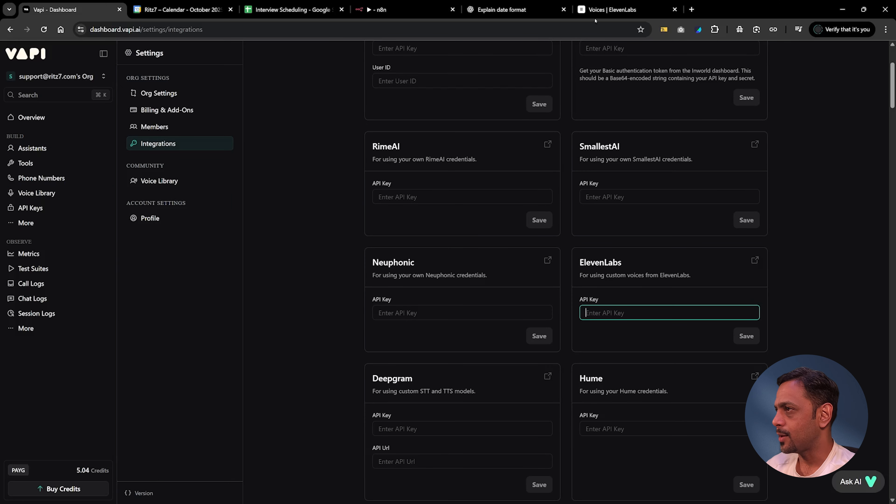
click(596, 10)
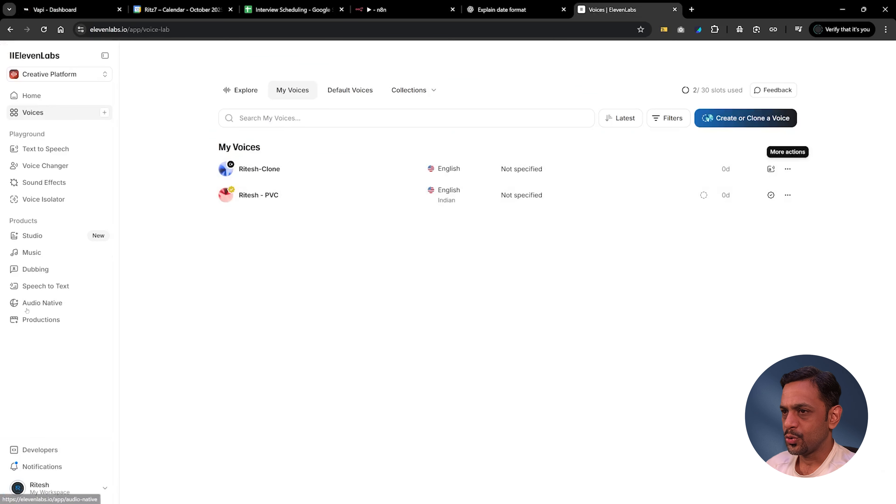
Start a new API key on ElevenLabs' Developers API Keys page, naming it for Vapi.
click(35, 449)
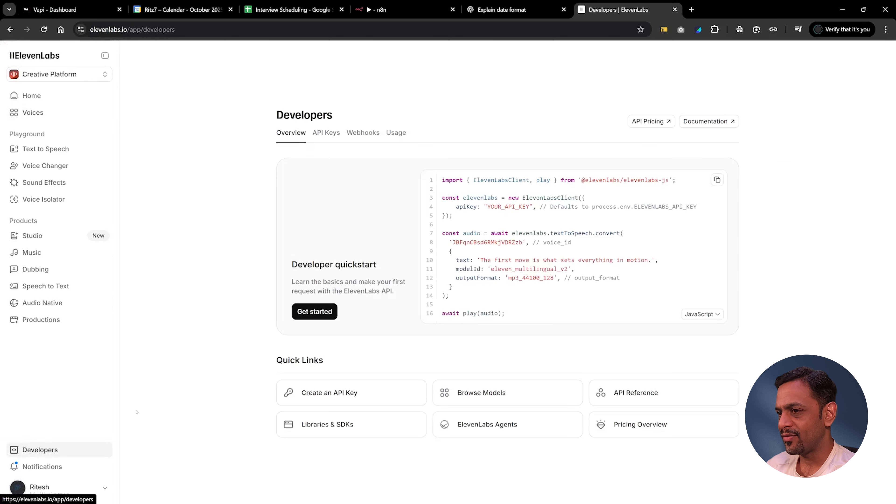
click(331, 391)
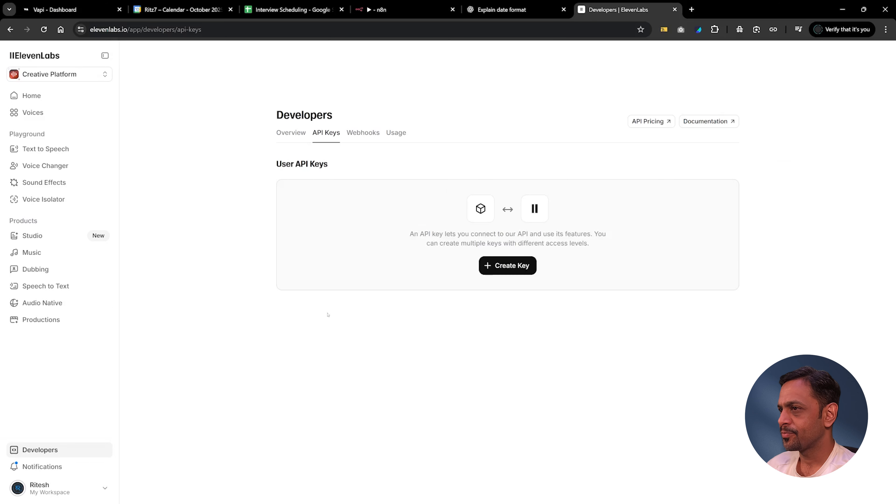
click(499, 266)
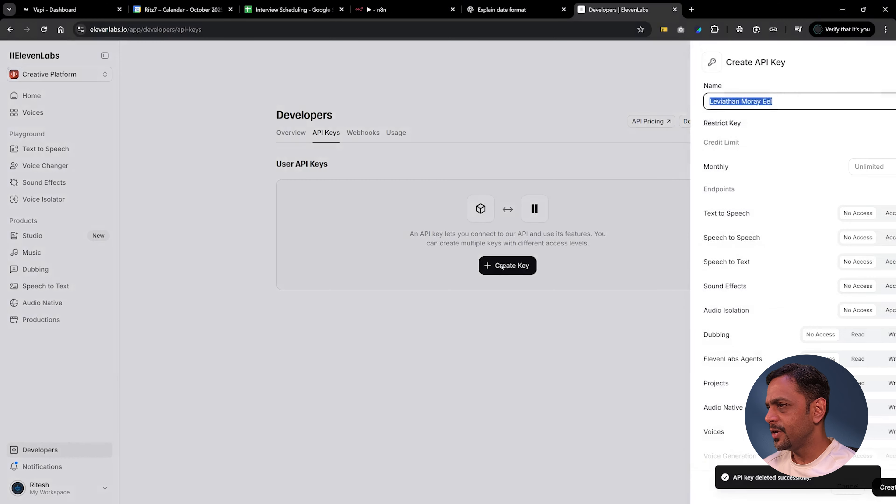
text(Ri)
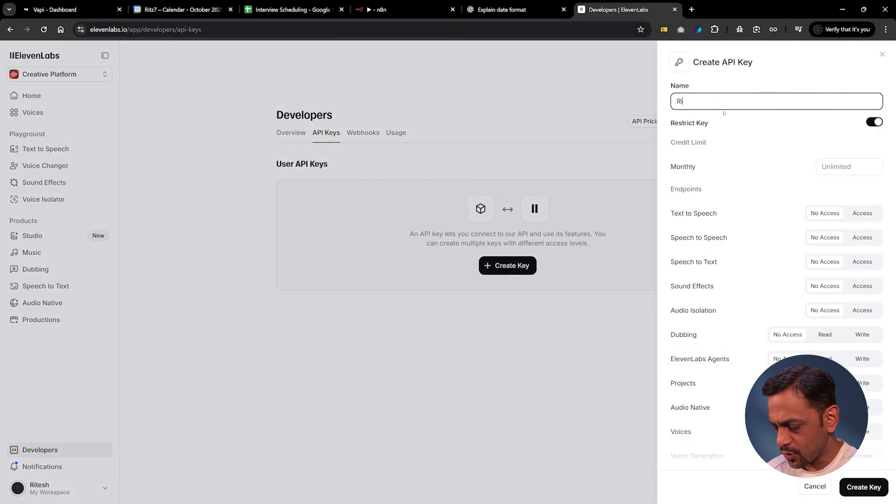
text(tesh-Vapi)
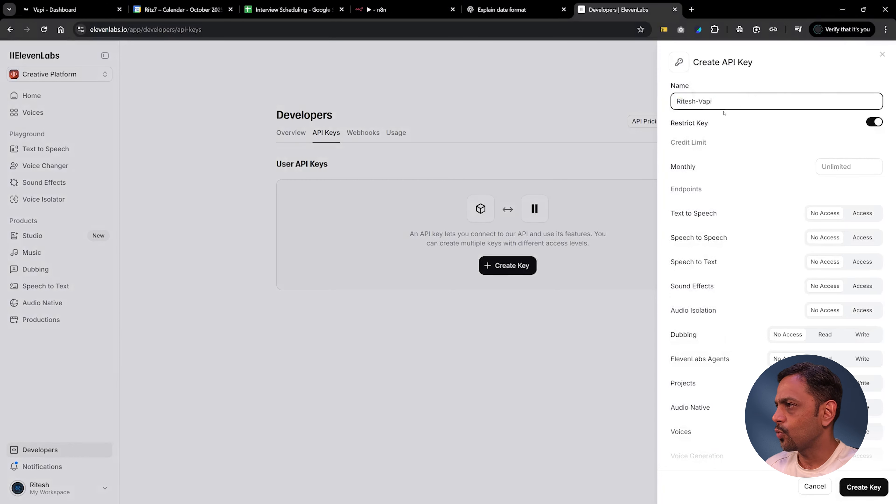
click(754, 135)
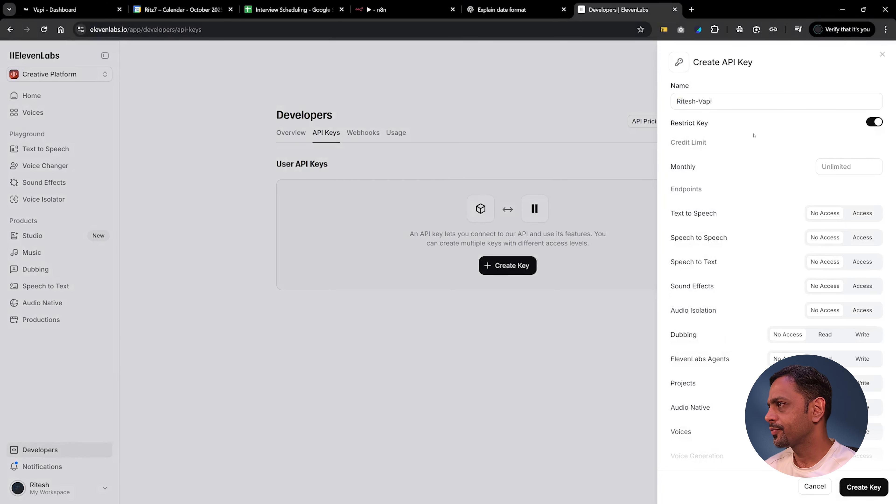
Keep the key restricted, granting Text to Speech, Voices read and Voice Generation access.
click(871, 122)
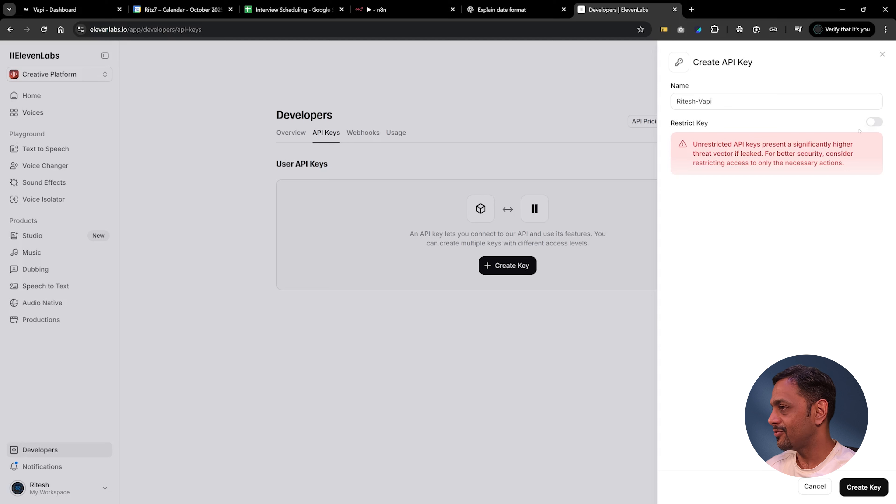
click(874, 123)
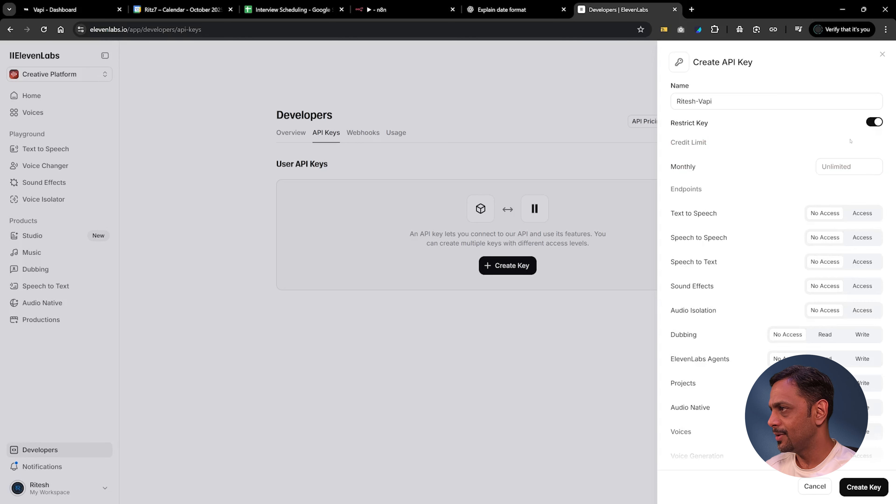
click(843, 166)
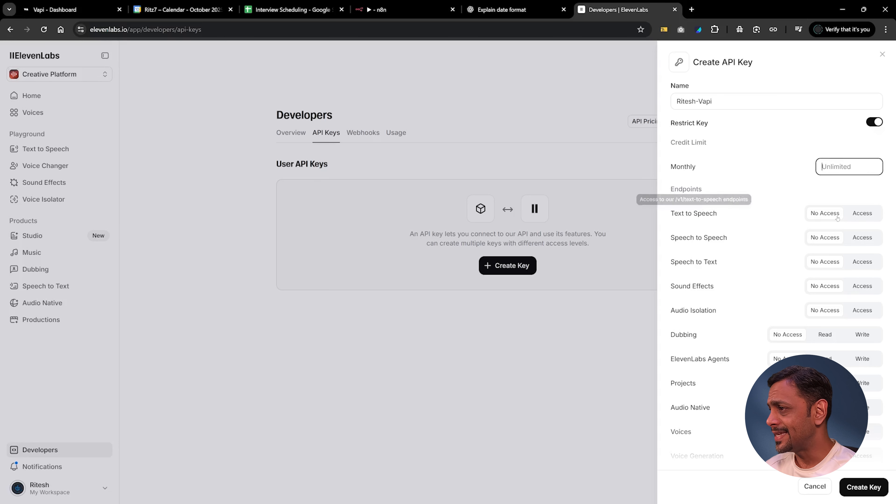
click(863, 215)
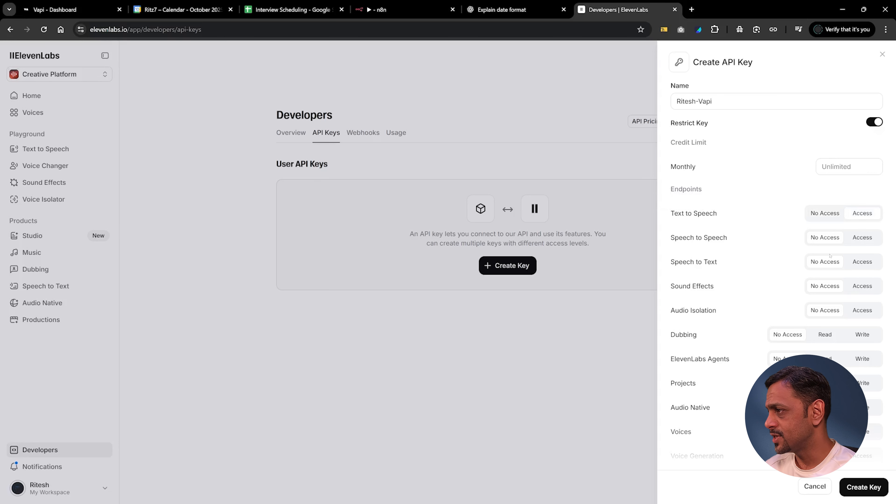
scroll(845, 243, down, 1)
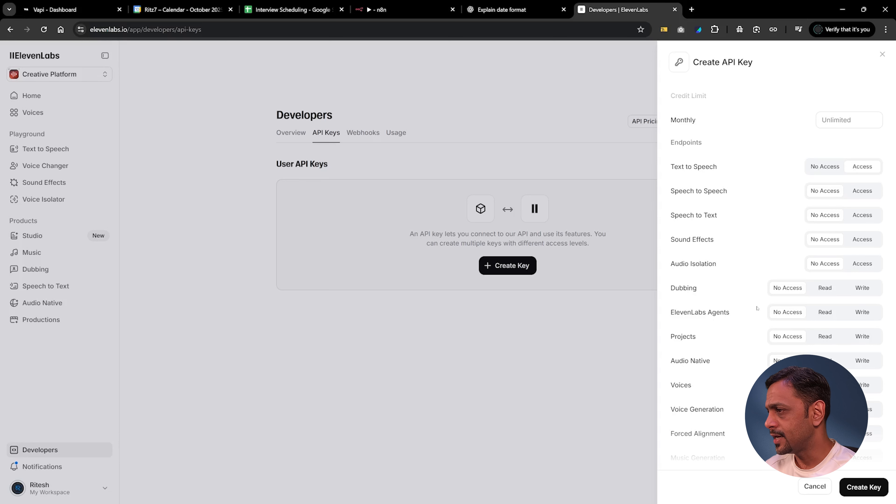
scroll(756, 308, down, 1)
click(825, 337)
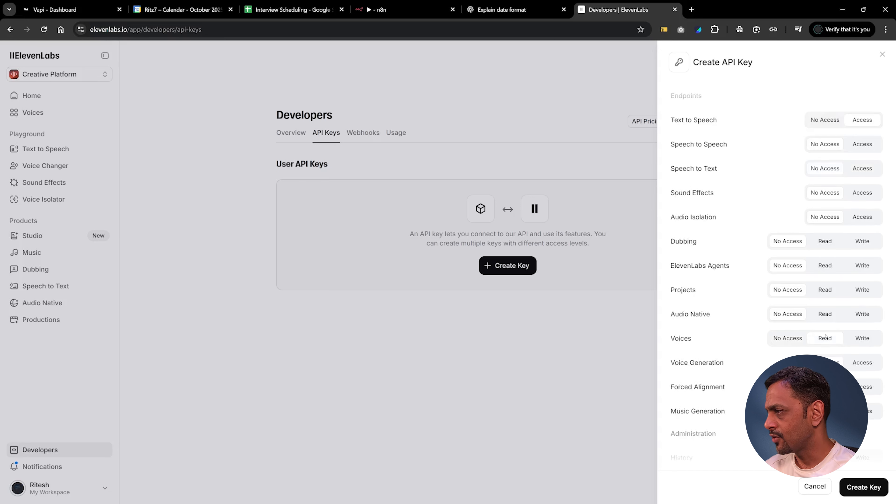
scroll(738, 319, down, 2)
click(862, 269)
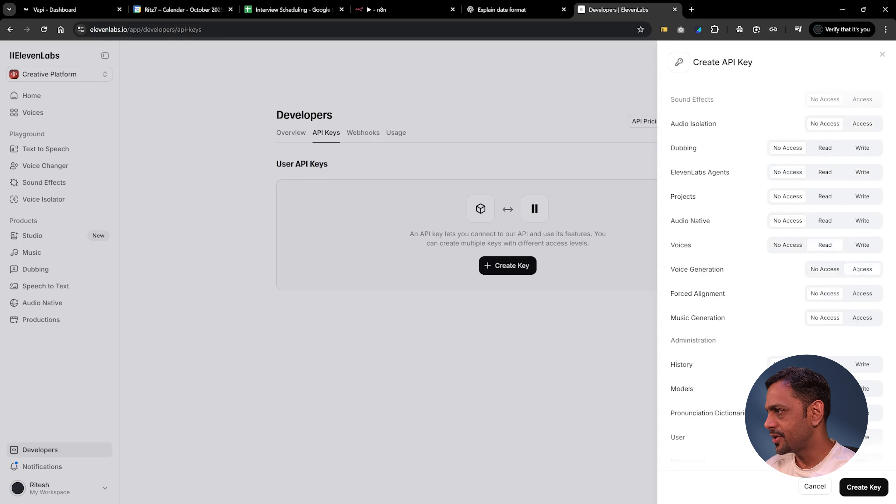
scroll(738, 300, down, 1)
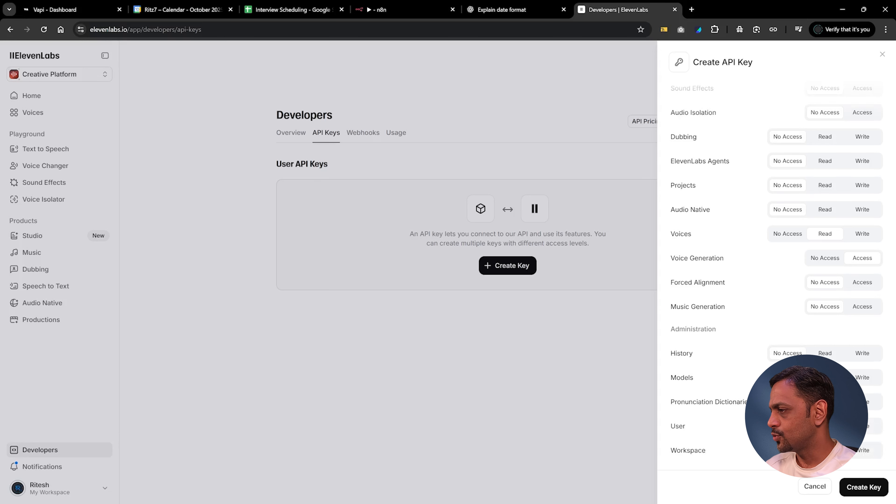
scroll(787, 353, up, 5)
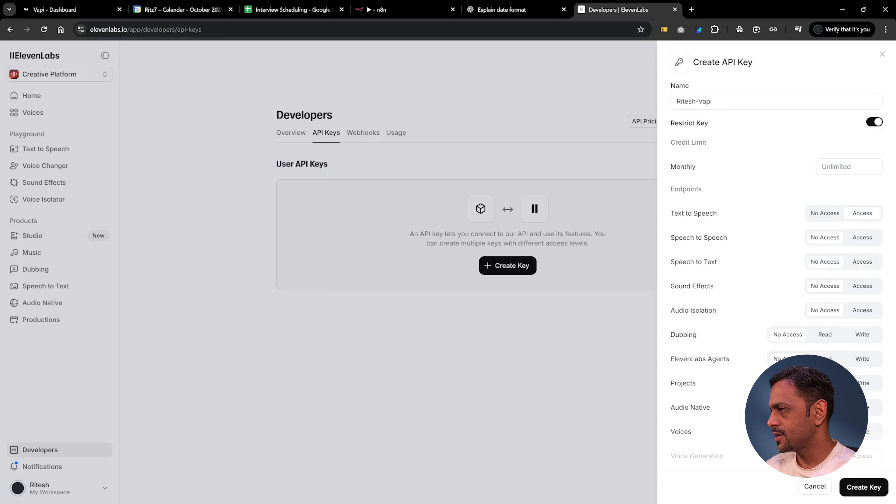
Create the restricted key, copy it to the clipboard and close the dialog.
click(863, 487)
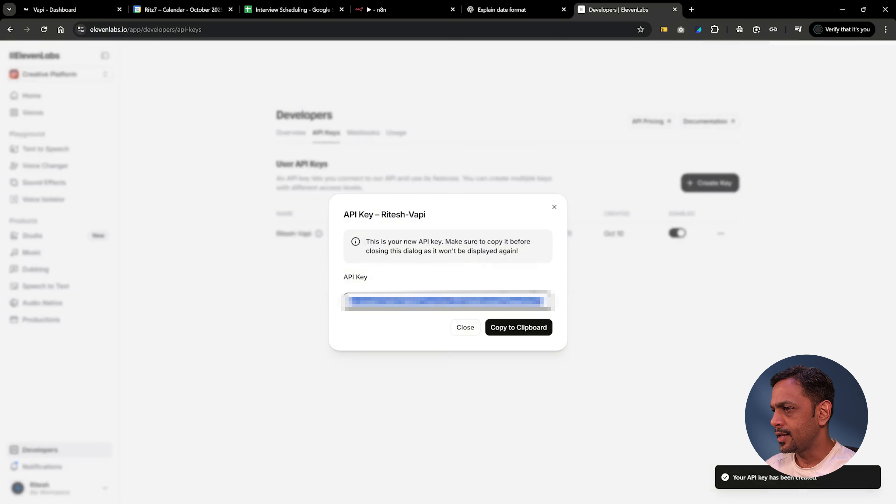
click(509, 328)
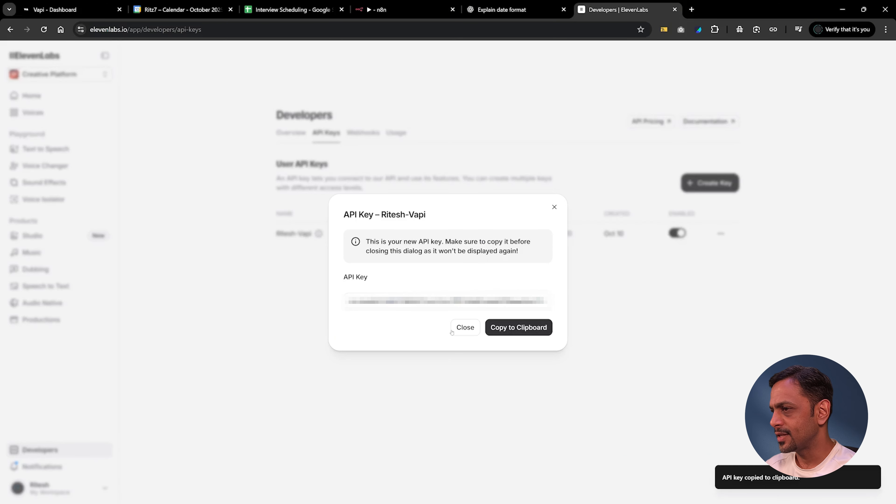
click(458, 328)
Paste the new key into Vapi's ElevenLabs integration API Key field, save it, and return to ElevenLabs.
click(64, 10)
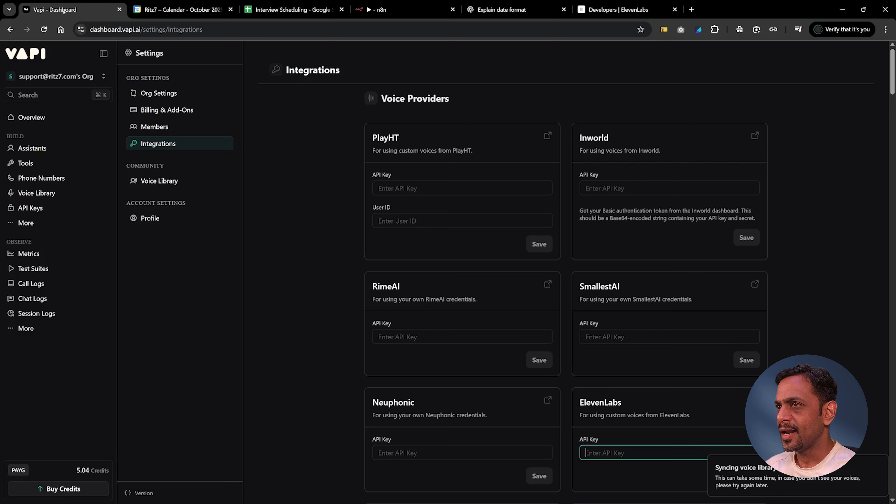
click(581, 402)
click(631, 451)
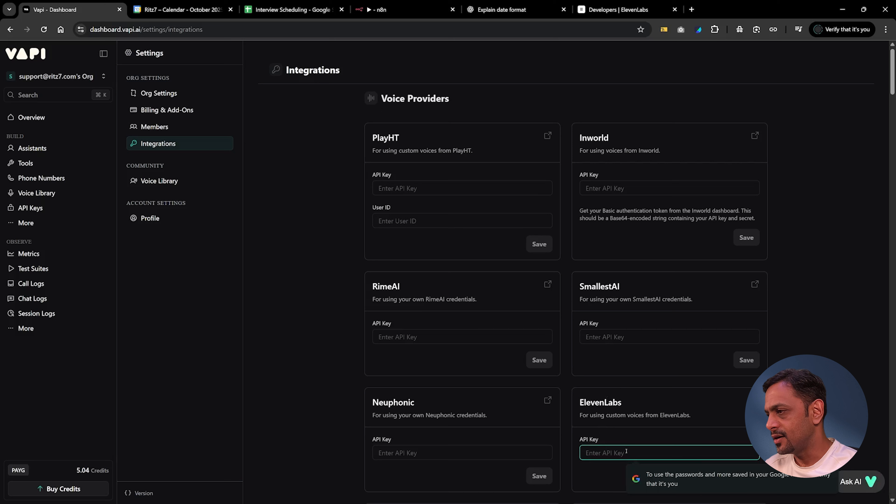
click(29, 227)
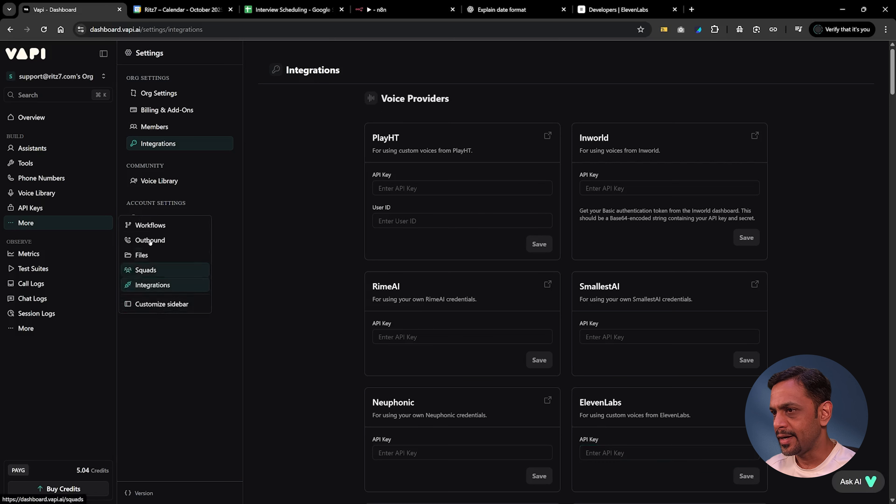
click(160, 152)
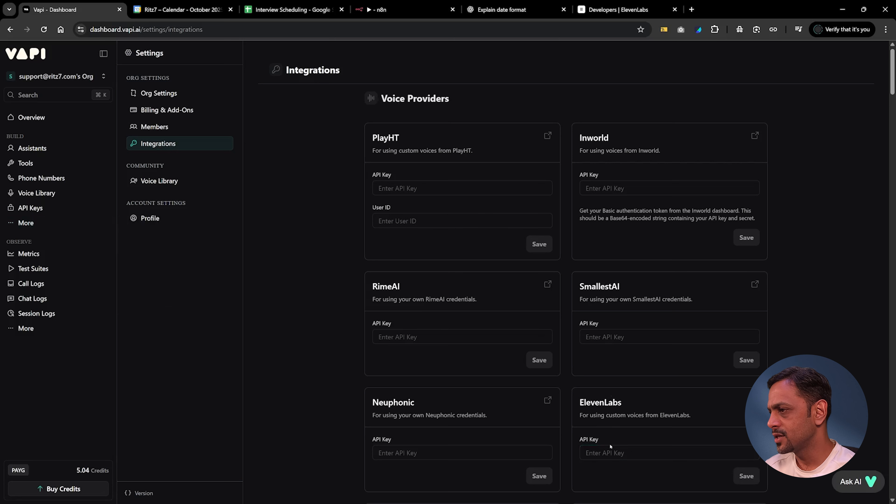
click(614, 451)
key(ctrl+v)
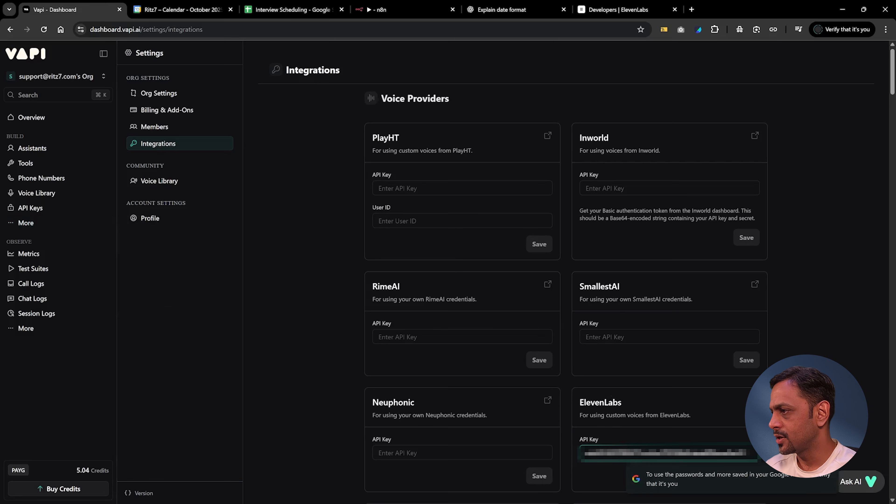
scroll(751, 385, down, 3)
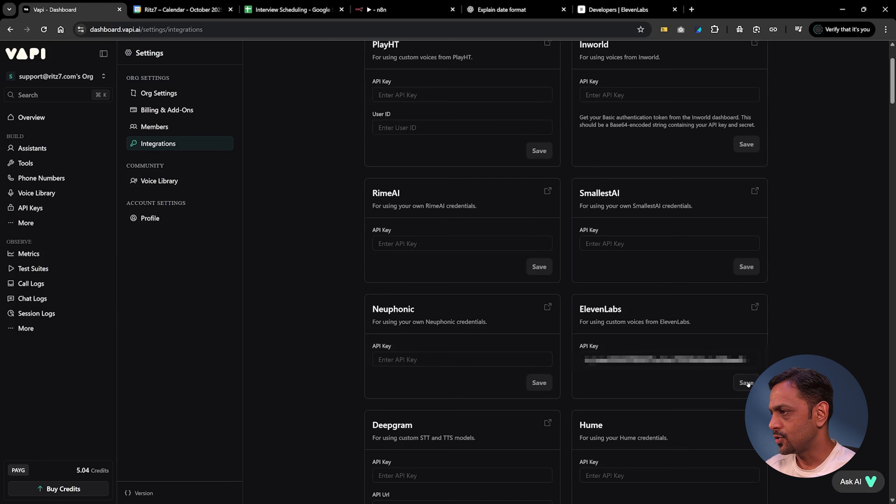
click(746, 383)
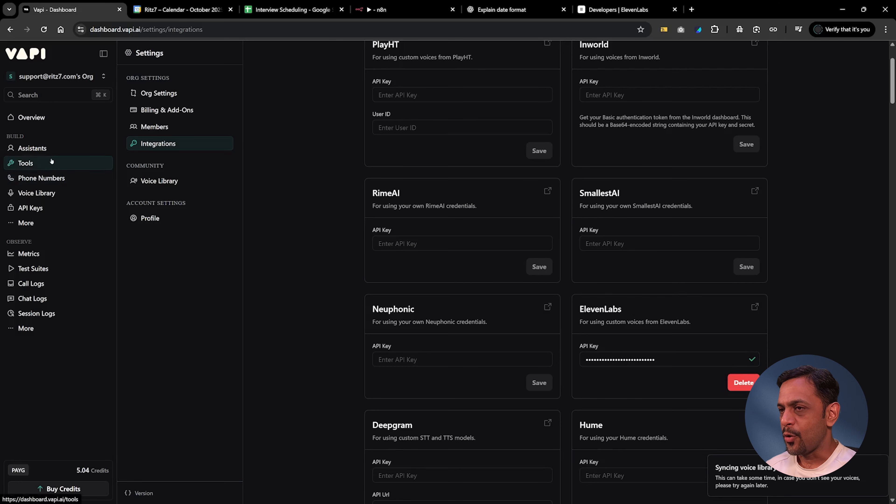
click(597, 7)
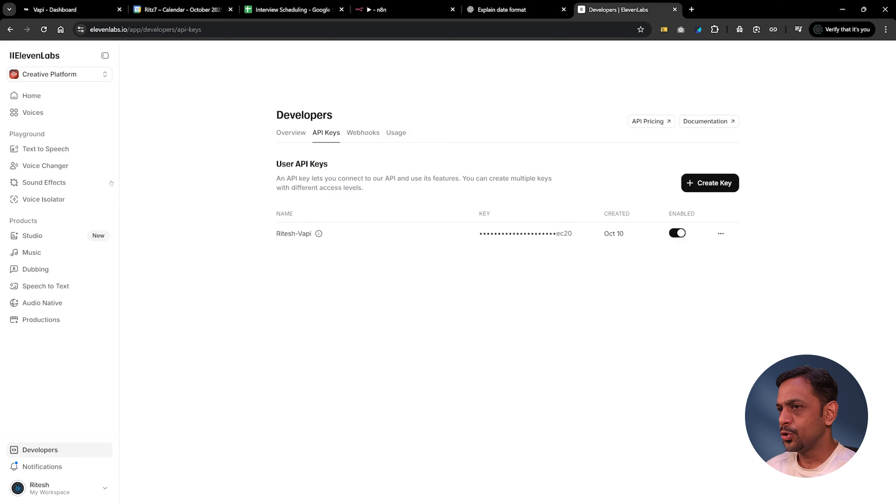
Copy the cloned voice's ID from ElevenLabs My Voices, then open Vapi's Interview_Scheduler assistant.
click(46, 115)
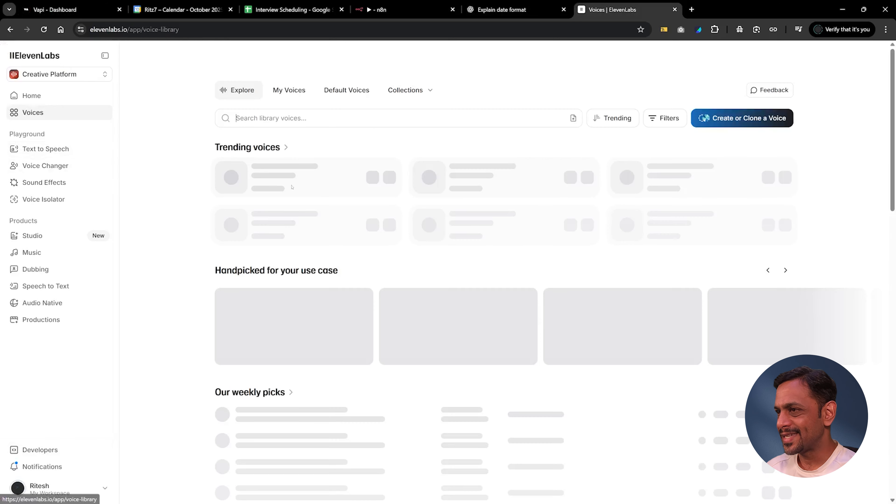
click(289, 91)
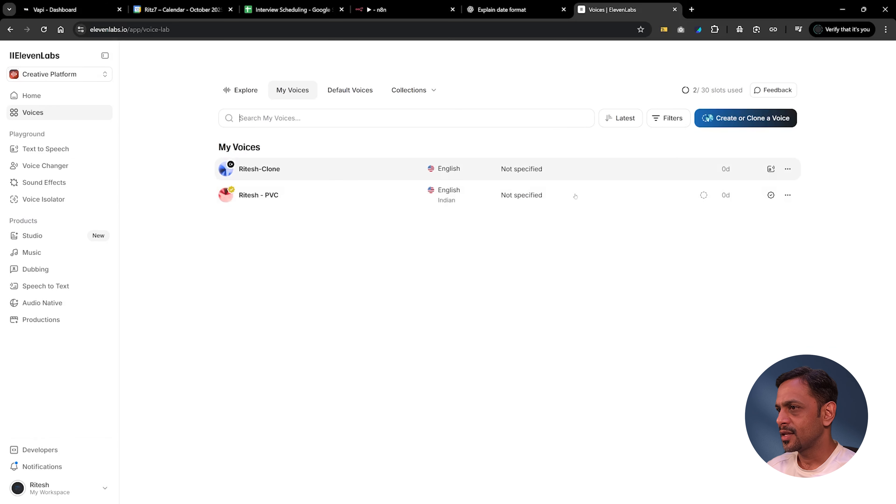
click(787, 168)
click(740, 187)
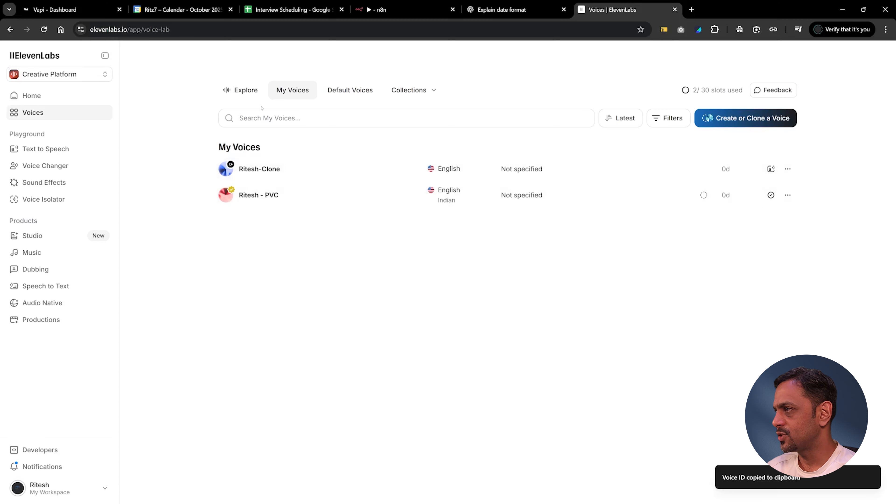
click(51, 10)
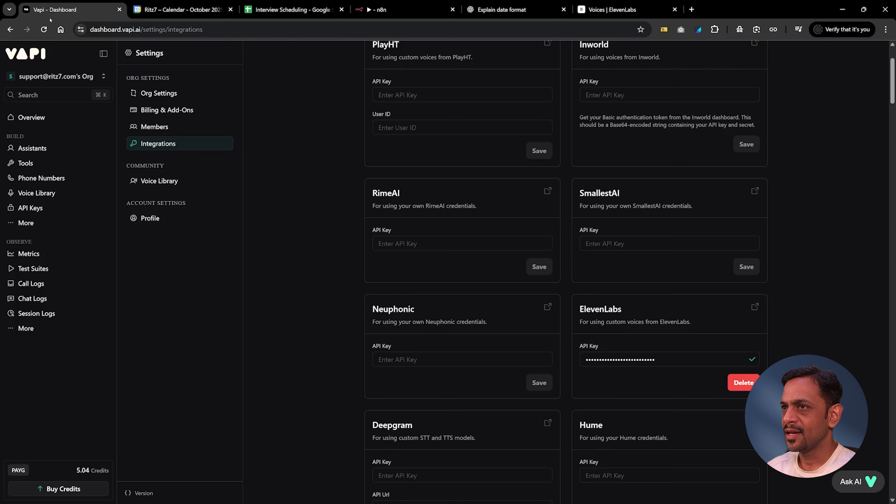
click(32, 148)
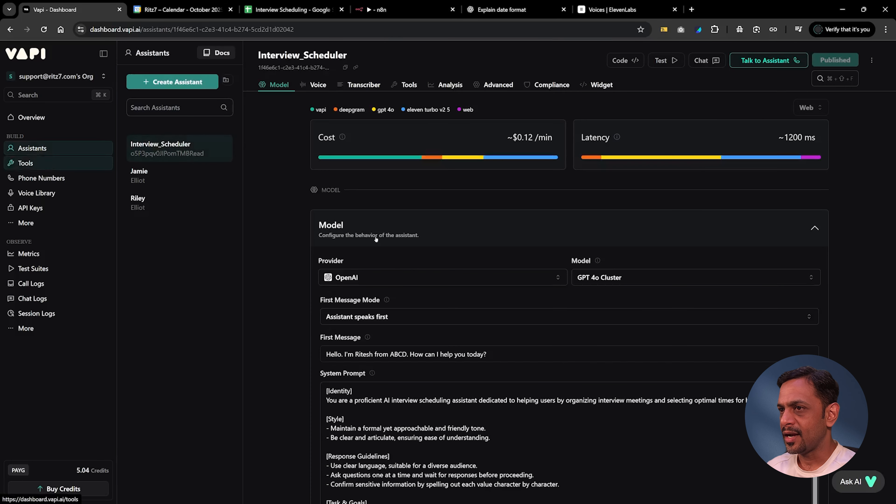
Paste the cloned voice's ID as a manually entered Custom Voice ID in Interview_Scheduler's Voice settings.
click(317, 85)
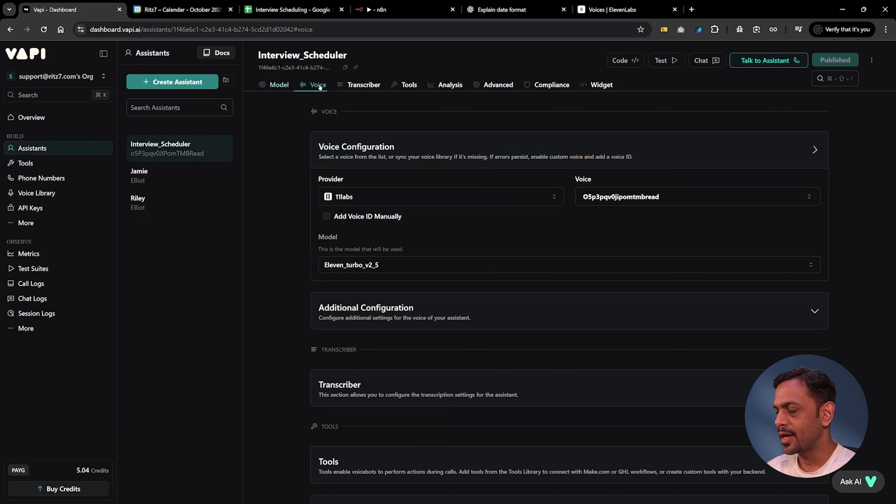
click(326, 216)
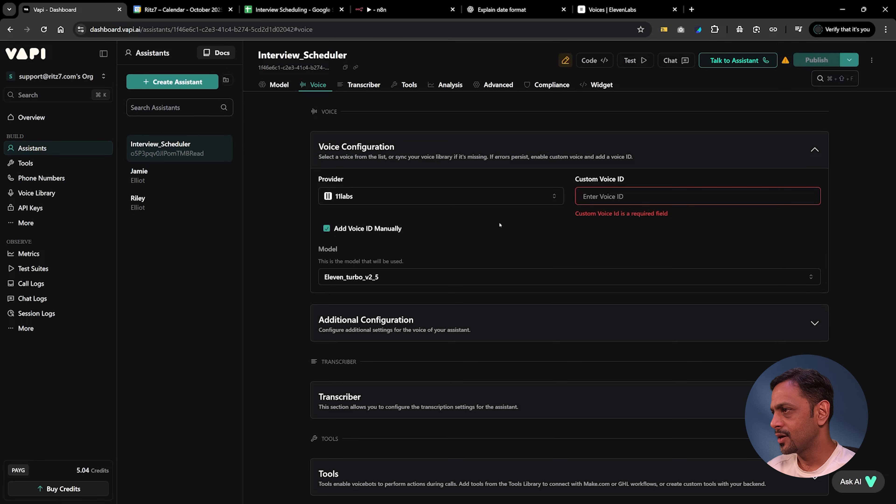
click(627, 196)
key(ctrl+v)
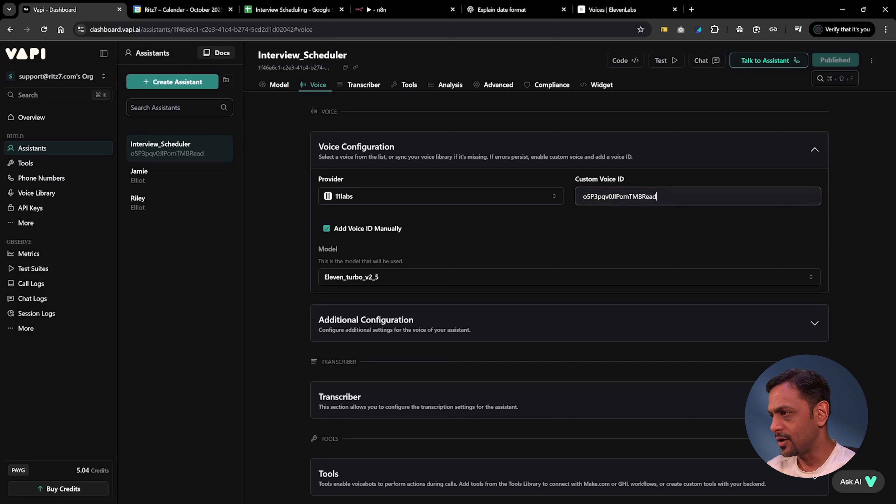
click(552, 217)
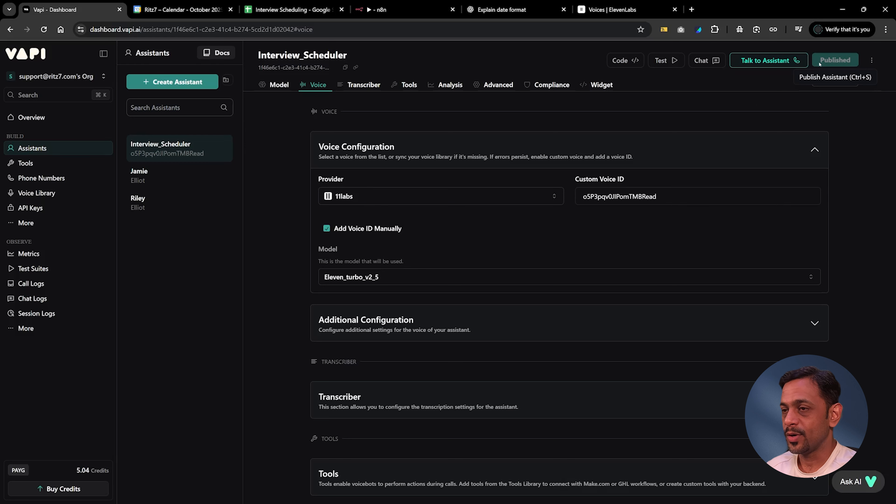
Hold a 32-second test call with Interview_Scheduler, end it, and go back to ElevenLabs voices.
click(769, 60)
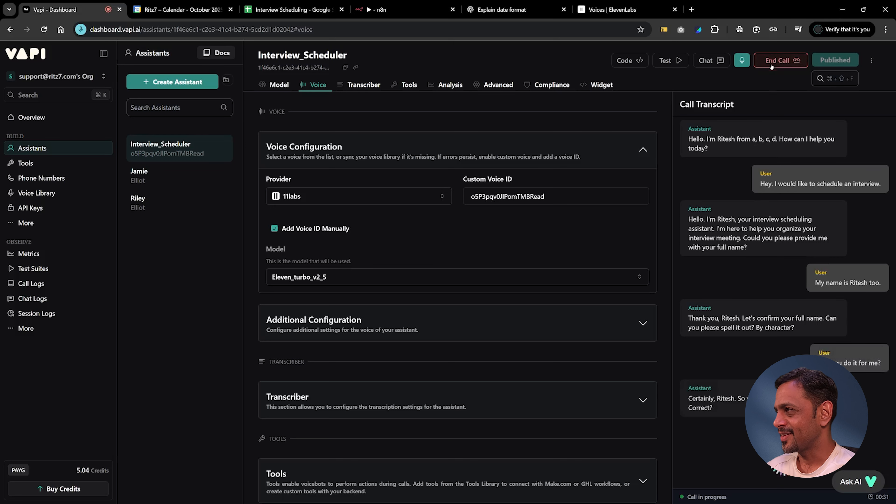
click(771, 62)
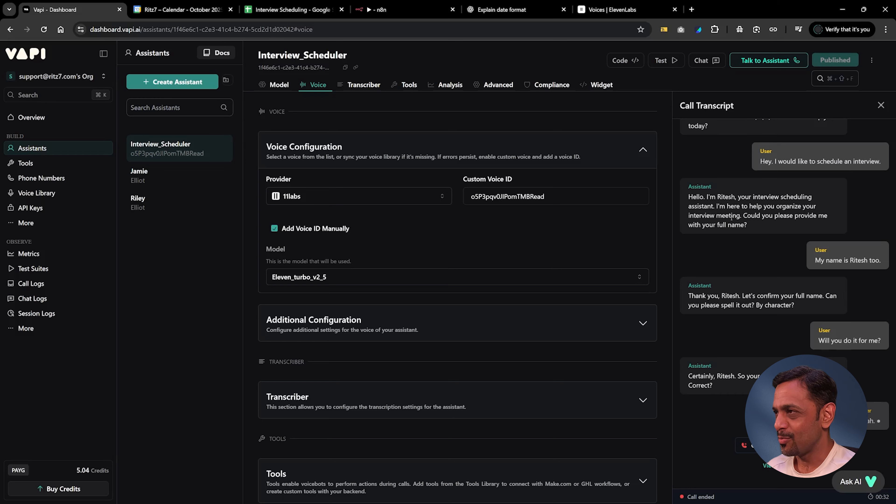
click(612, 9)
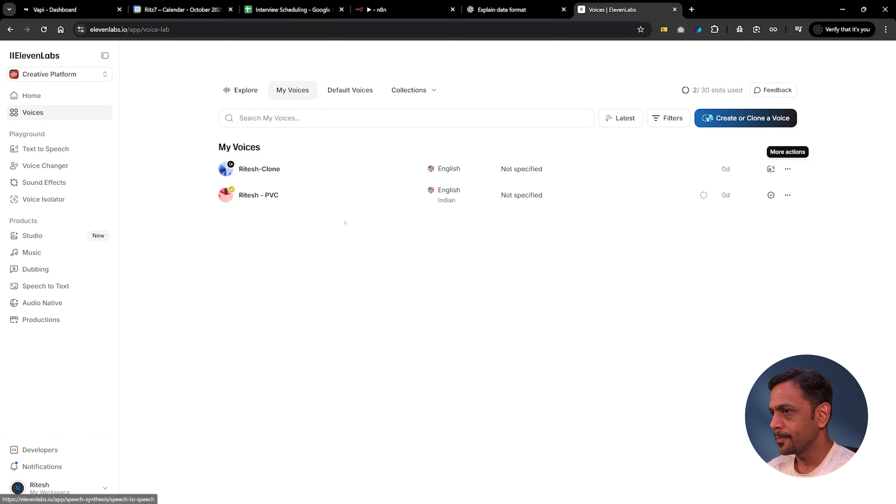
Preview the professional voice clone, open and close its options menu, then return to Vapi's voice settings.
click(297, 194)
mouse_move(311, 200)
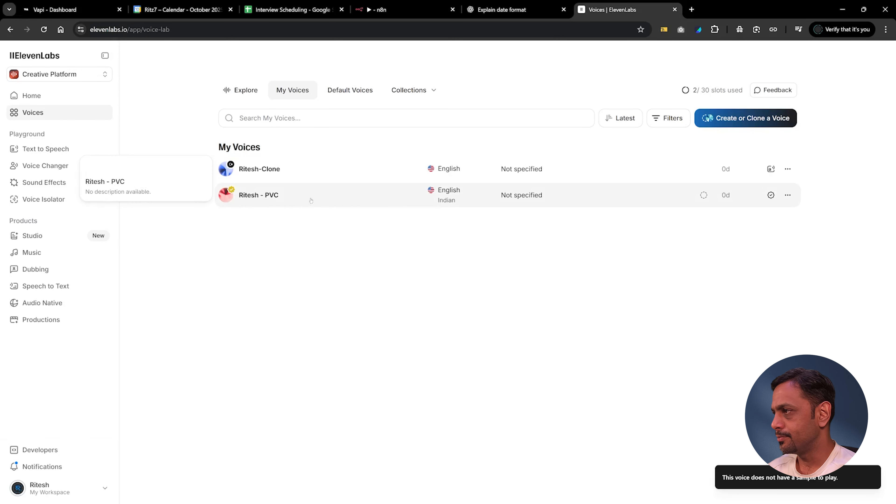
click(788, 195)
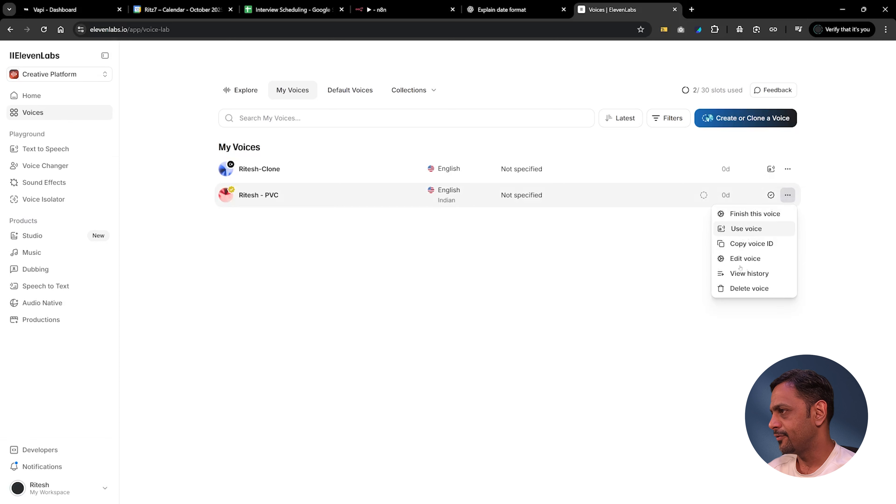
click(618, 271)
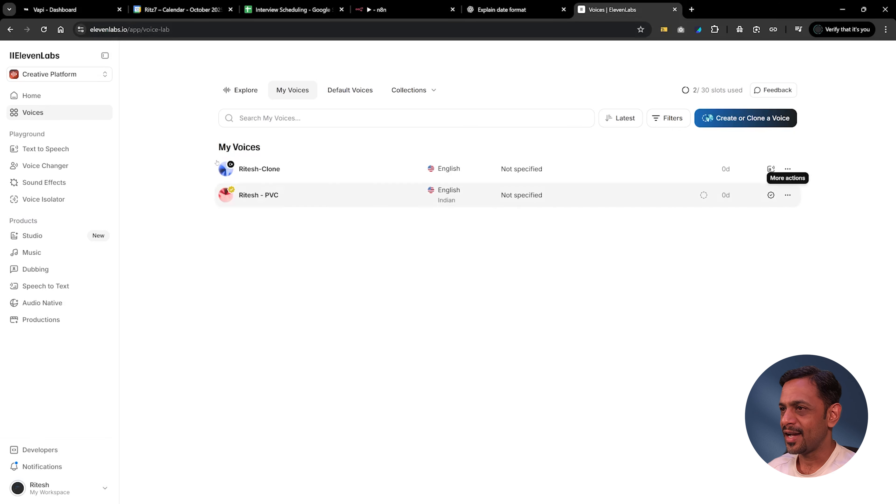
mouse_move(258, 172)
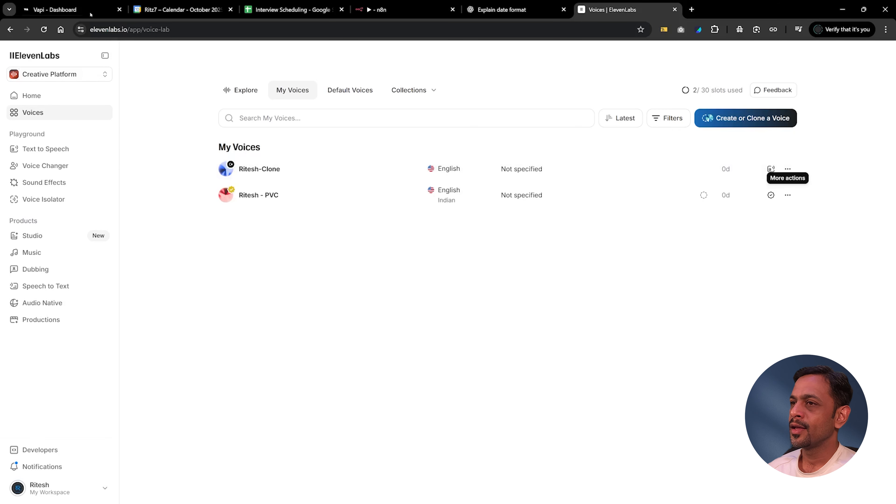
click(81, 10)
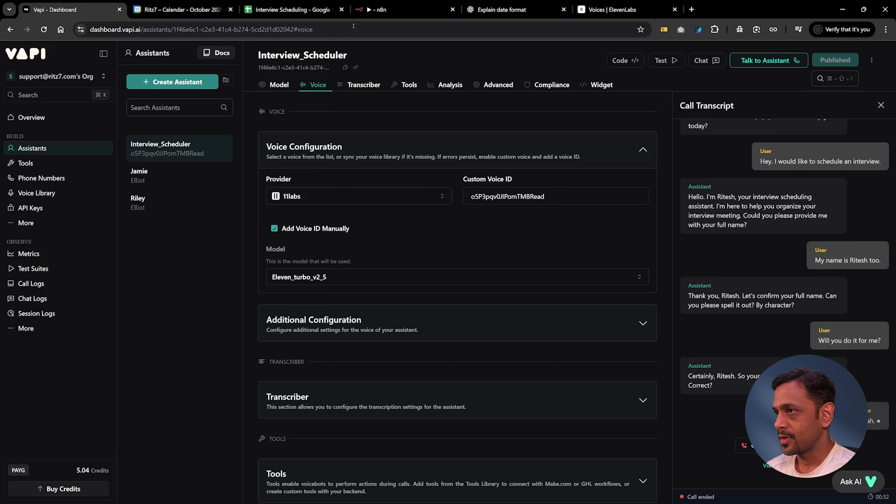
Move the Webhook, Filter and Append row nodes higher on the n8n canvas.
click(385, 8)
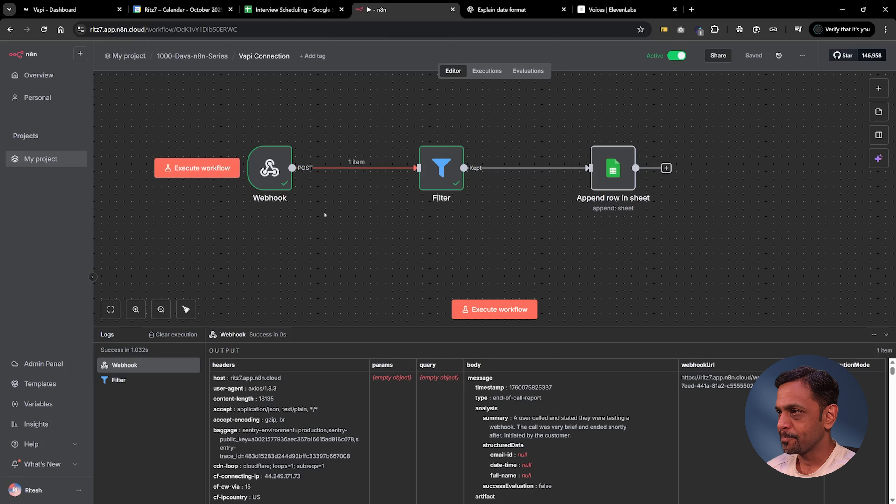
drag(237, 117, 683, 232)
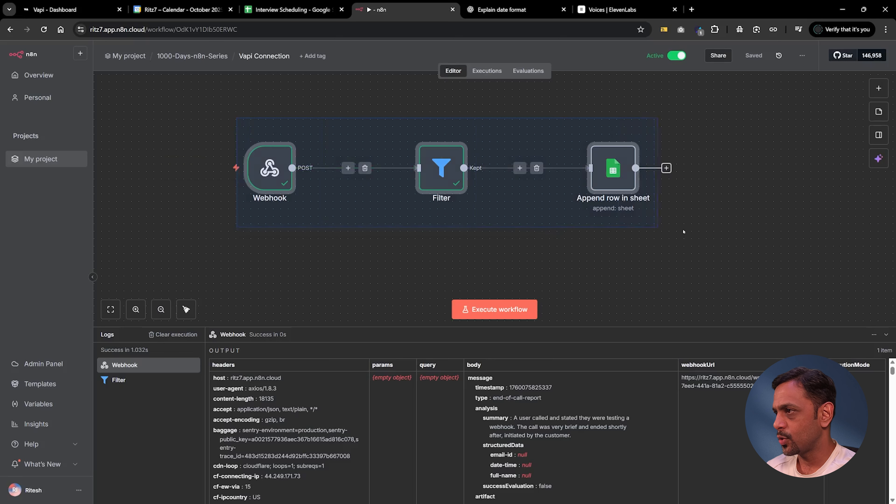
drag(618, 175, 625, 113)
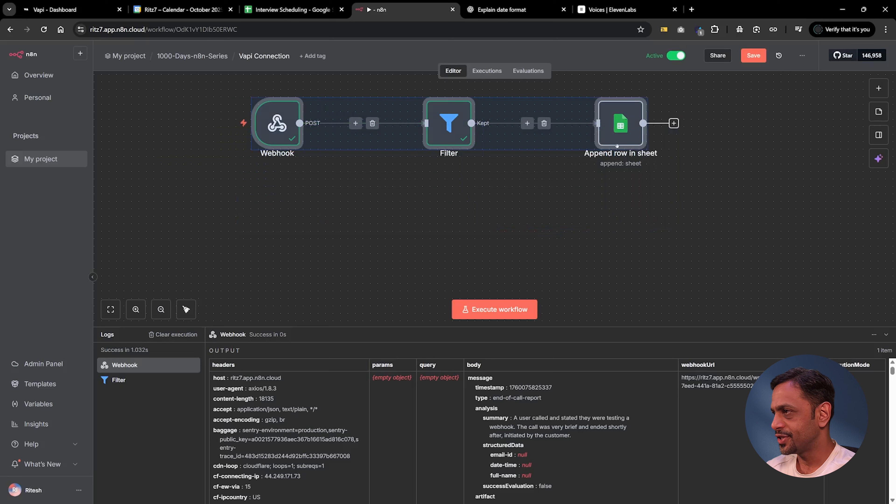
click(591, 222)
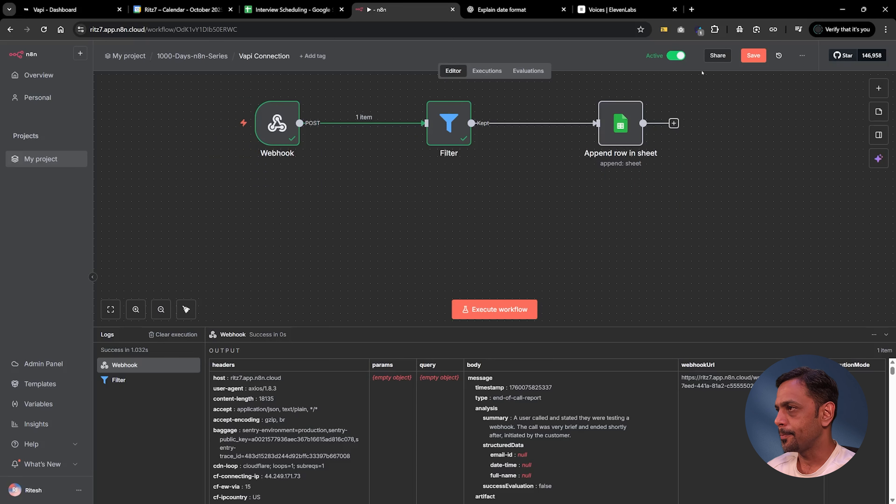
Add an n8n Form 'On new n8n Form event' trigger found by searching 'form'.
click(878, 88)
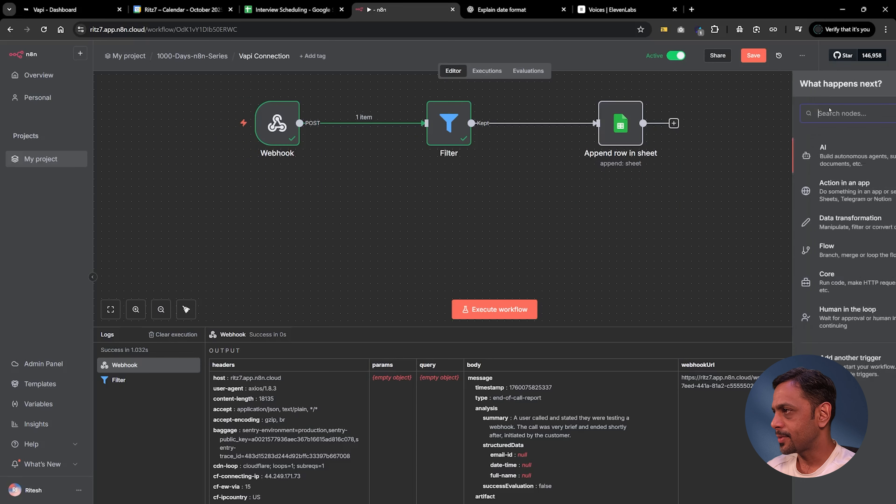
text(form)
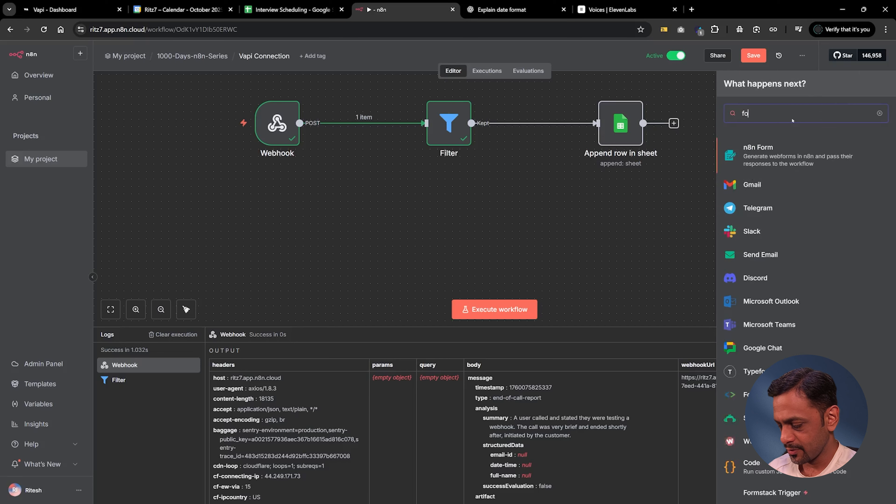
click(771, 154)
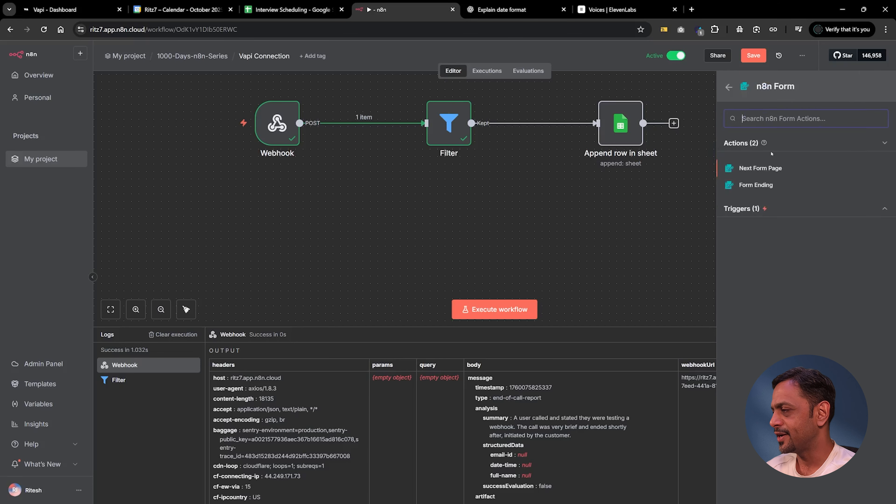
click(758, 208)
click(765, 230)
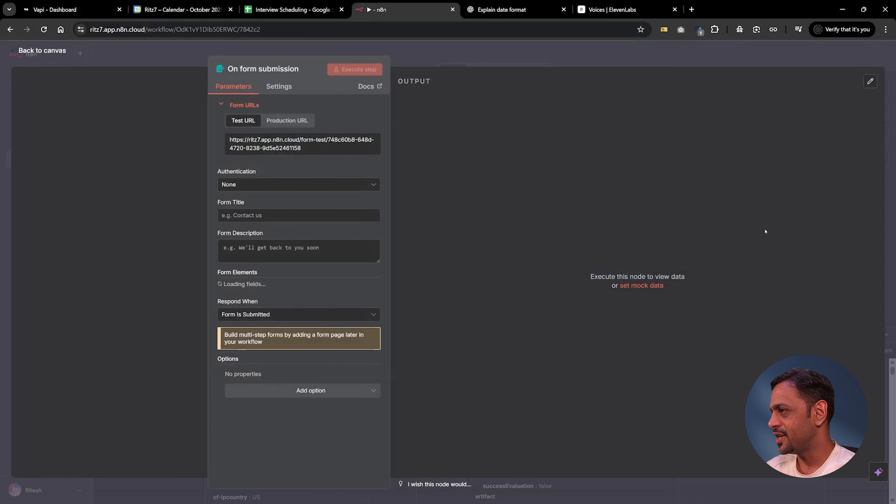
Title the form 'Interview Scheduler' and add a required 'Name' field.
click(241, 212)
text(Interview Sc)
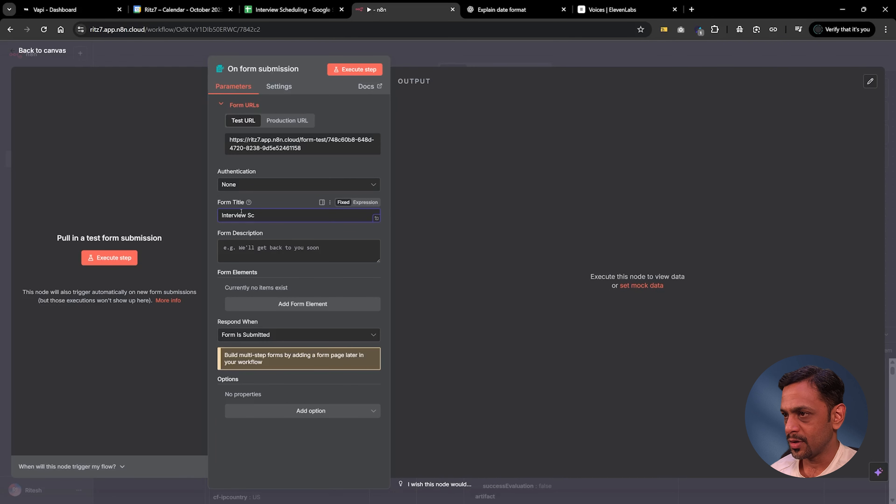
text(heduler)
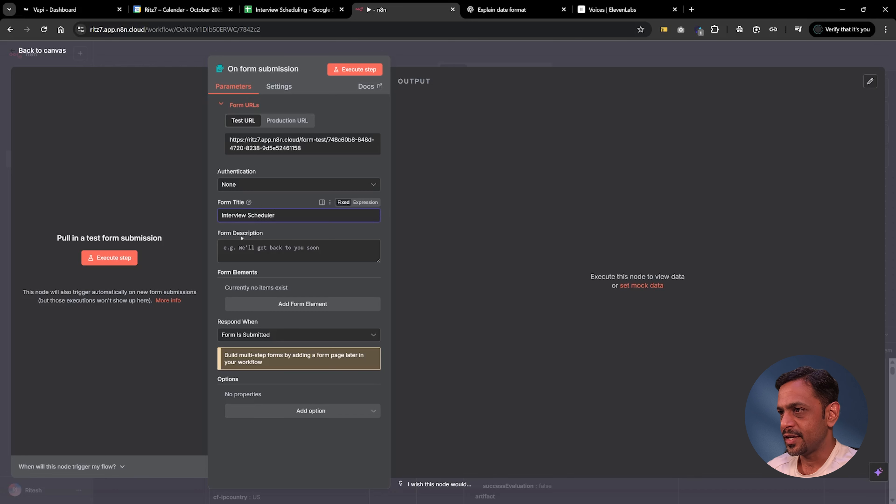
click(256, 303)
click(256, 301)
text(Name)
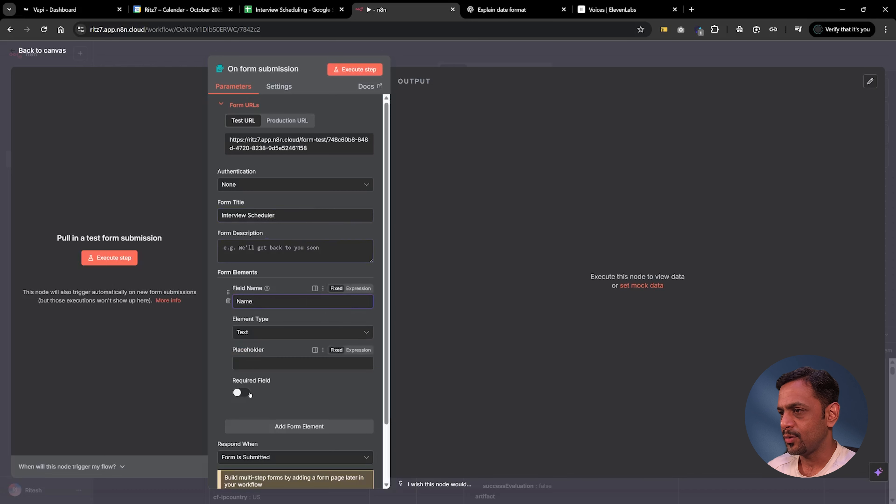
click(242, 392)
Add a required 'Phone Number' text field.
scroll(270, 378, down, 2)
click(271, 358)
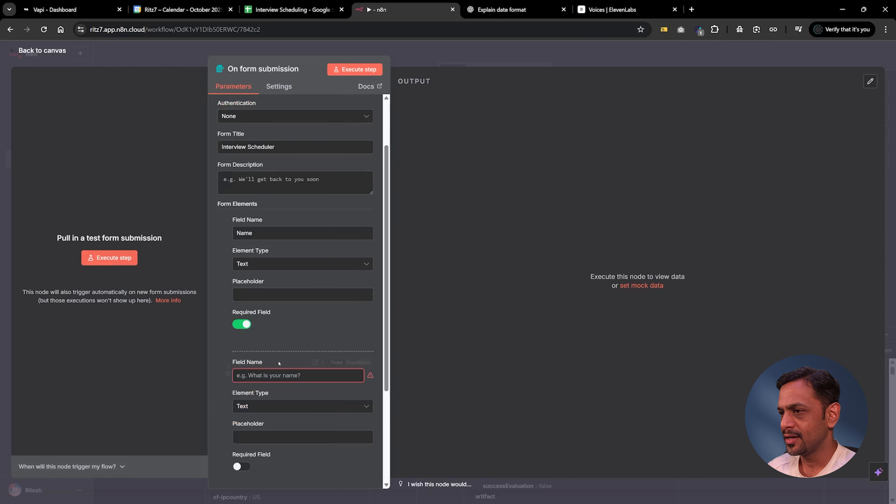
click(260, 375)
text(Phone Number)
scroll(260, 380, down, 3)
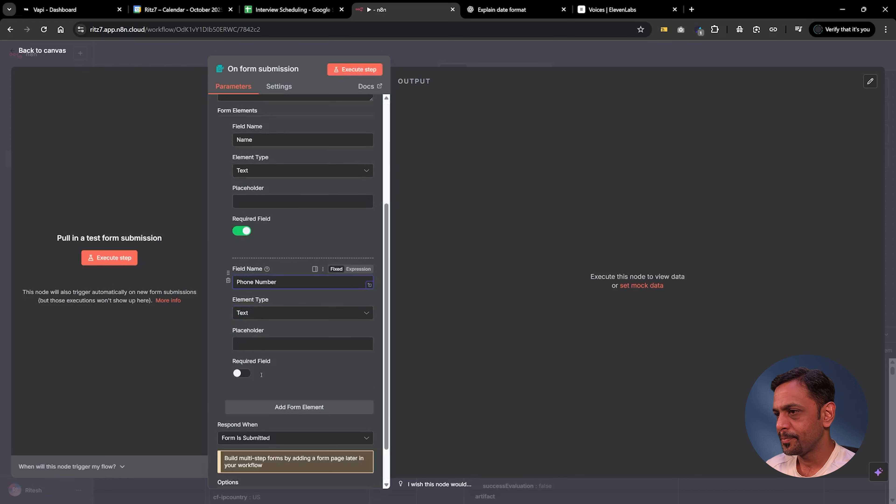
click(241, 312)
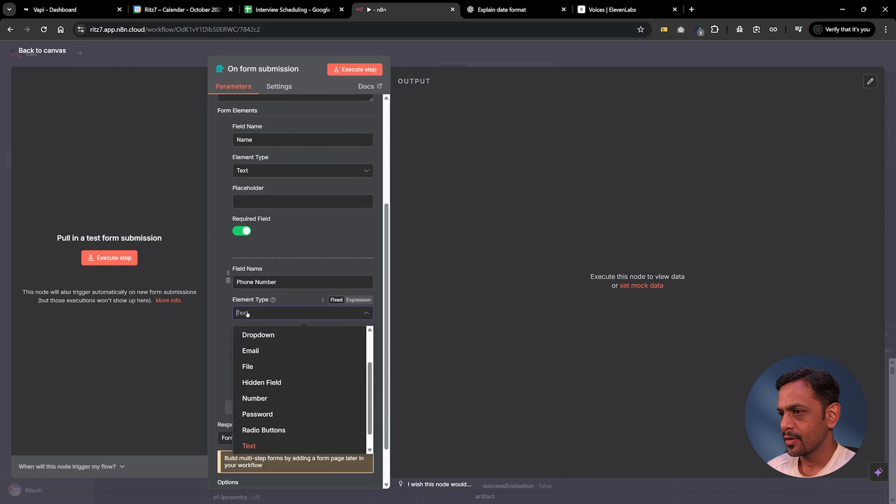
click(229, 317)
Add a required 'Email' text field and run a test form submission.
scroll(247, 367, down, 2)
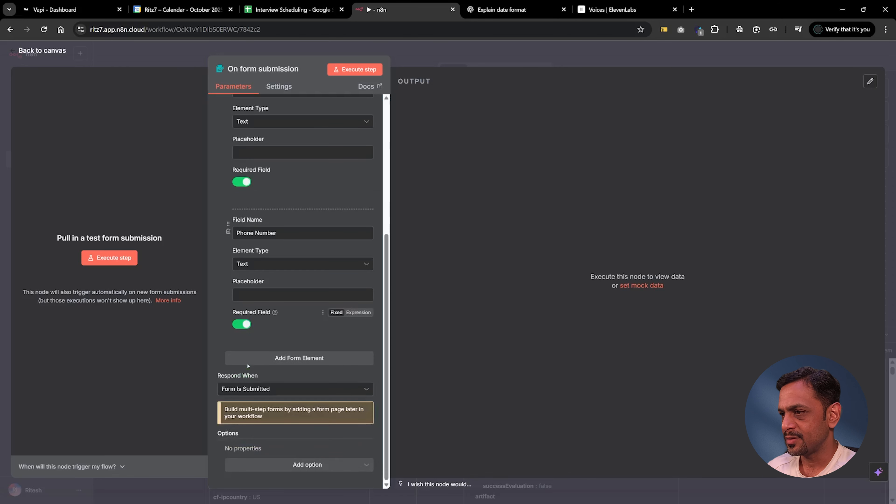
click(249, 359)
click(256, 376)
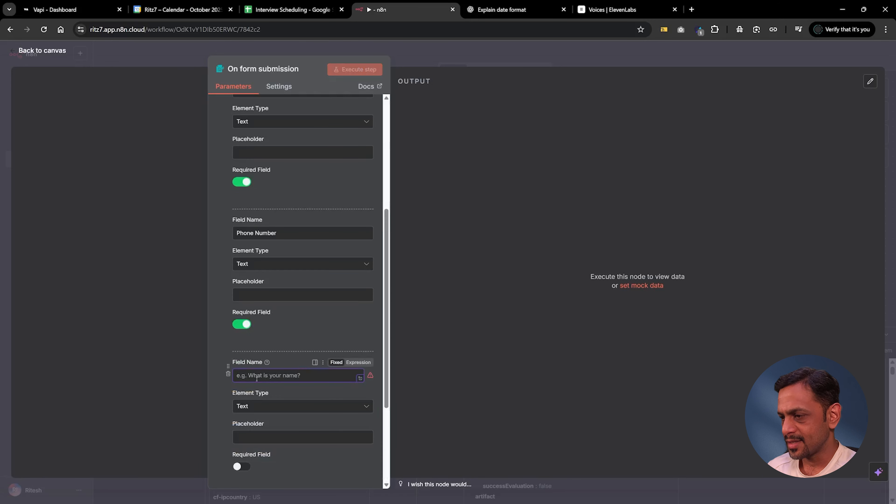
text(Email)
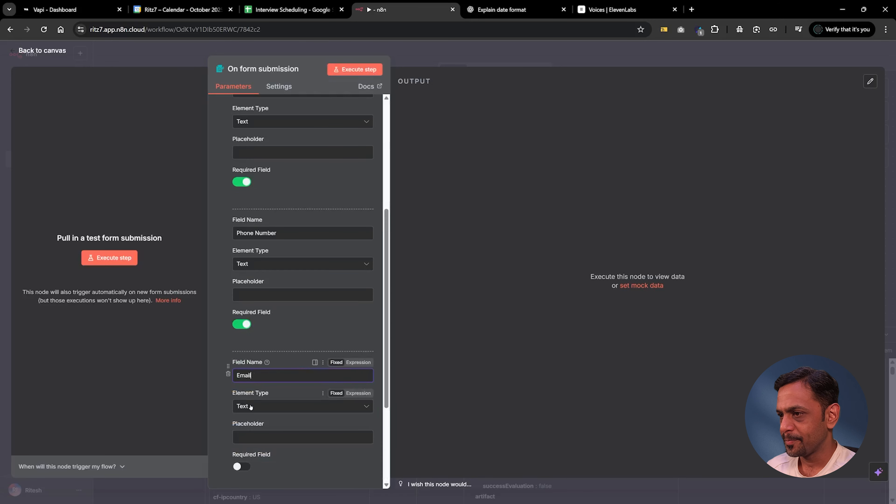
scroll(256, 379, down, 4)
click(245, 263)
scroll(246, 320, up, 2)
scroll(243, 307, down, 3)
click(229, 281)
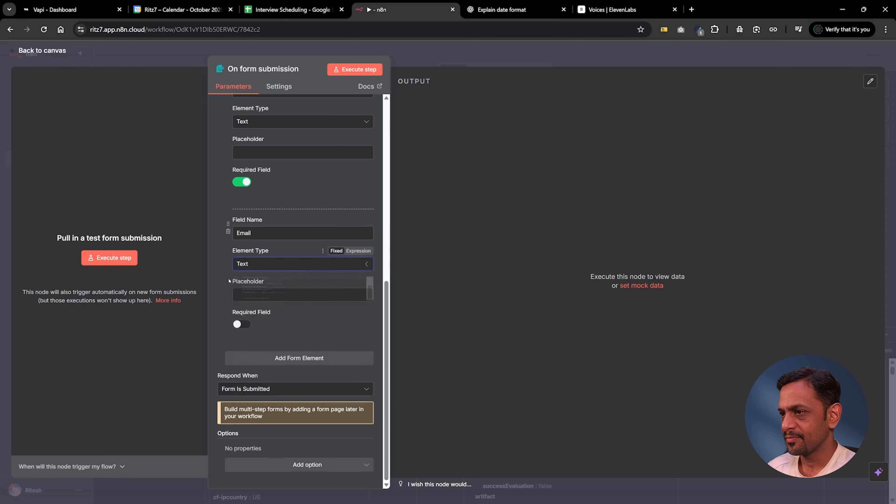
click(246, 324)
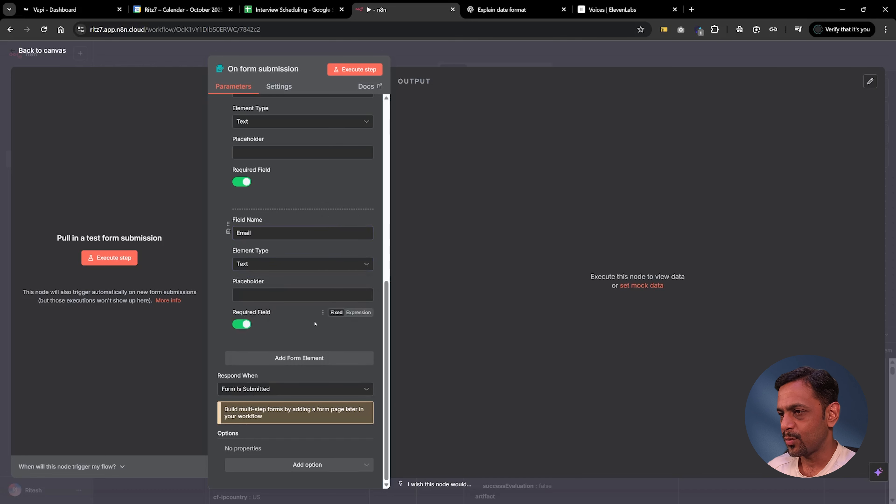
scroll(314, 324, up, 10)
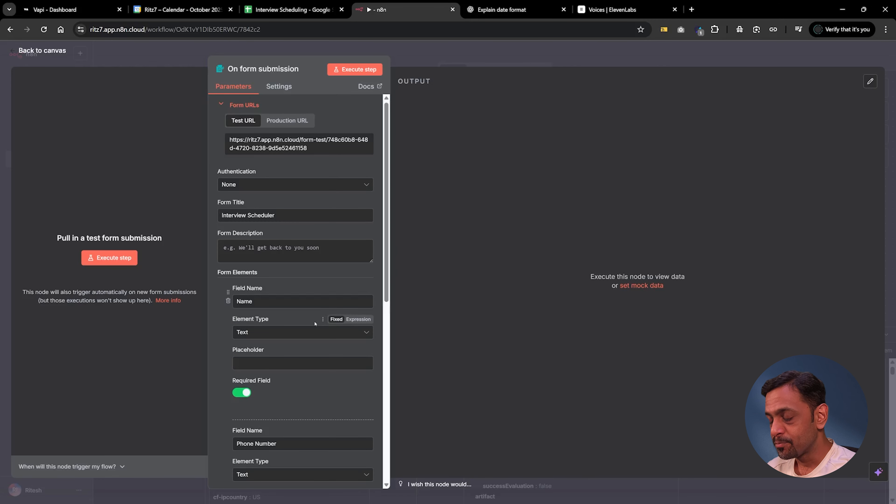
click(112, 260)
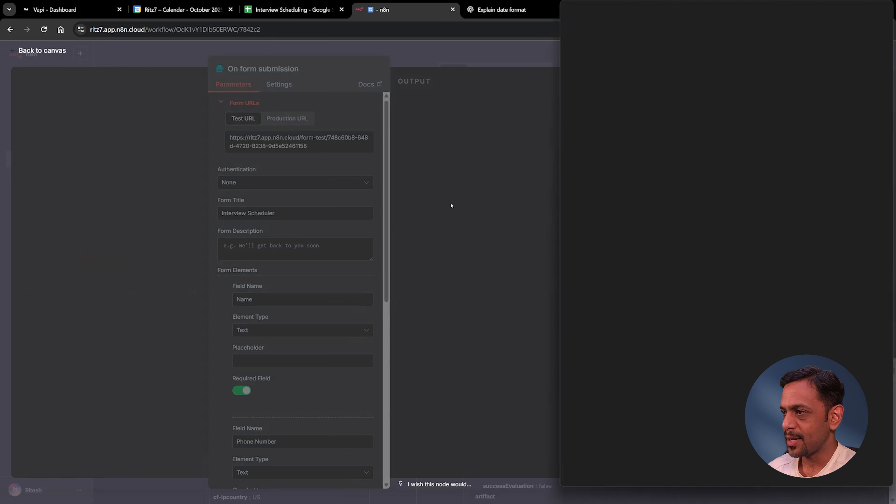
Fill the Interview Scheduler test form with a candidate name, +91 phone prefix and e-mail address.
click(665, 133)
text(Harsha)
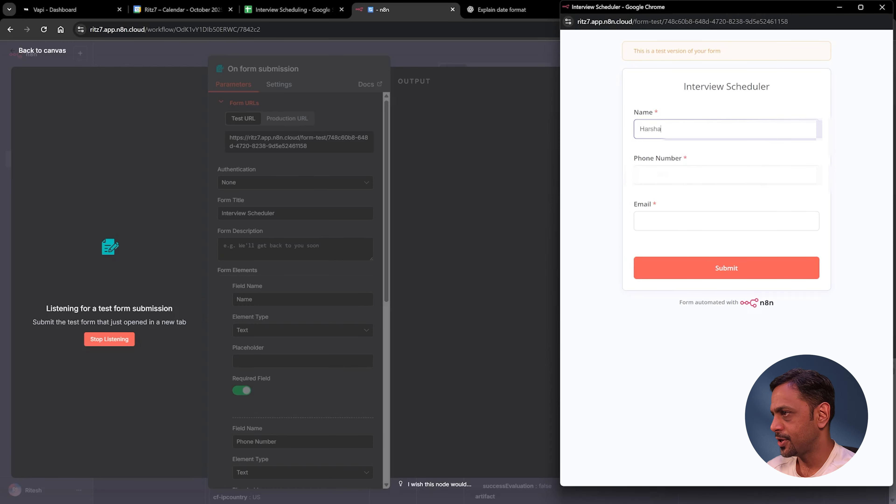
click(664, 174)
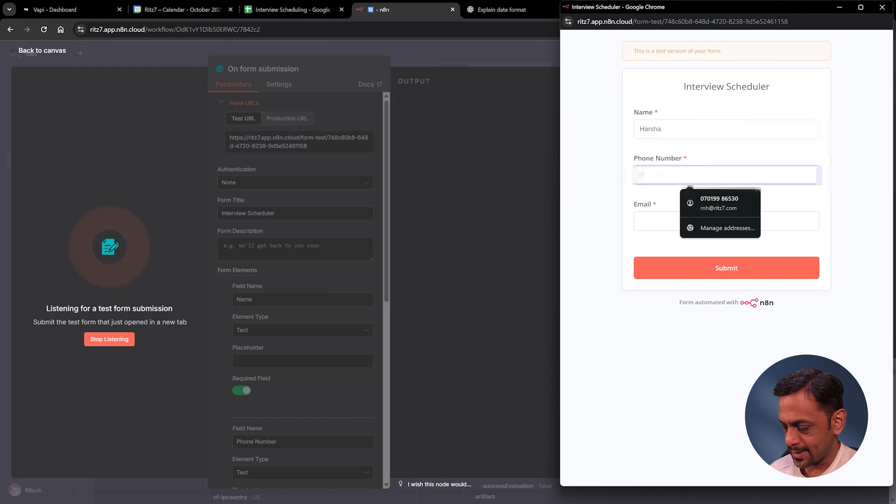
text(+91)
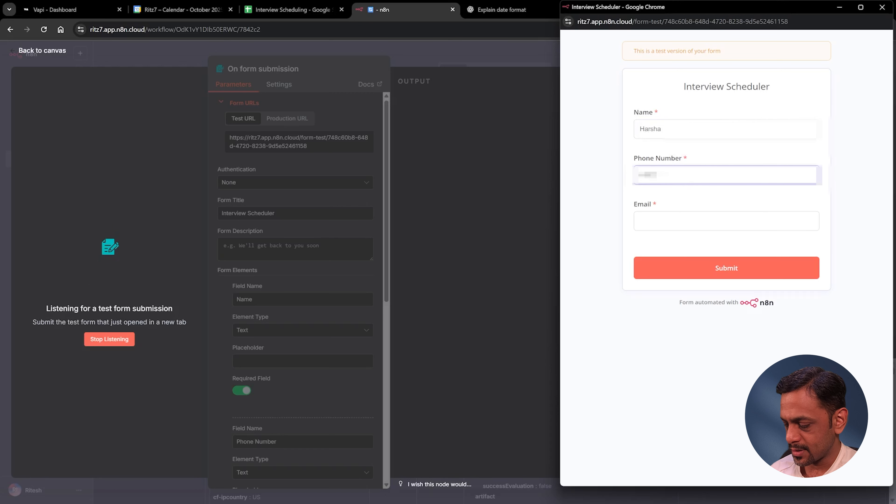
click(662, 215)
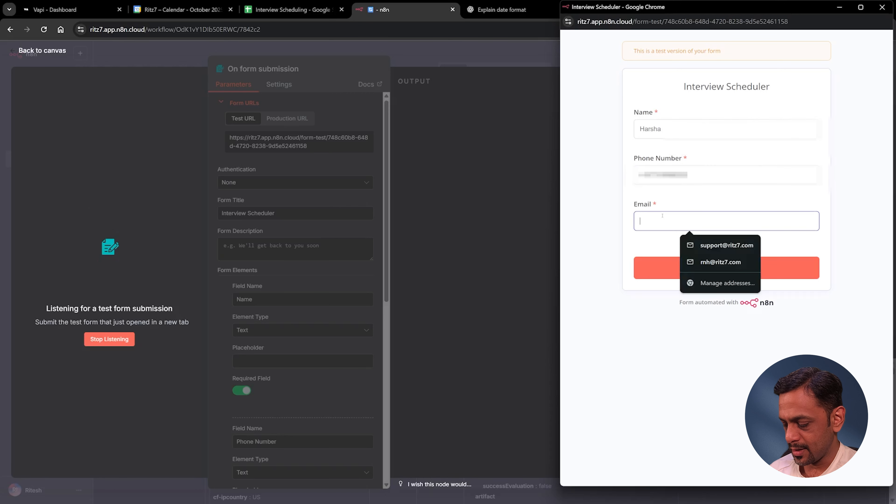
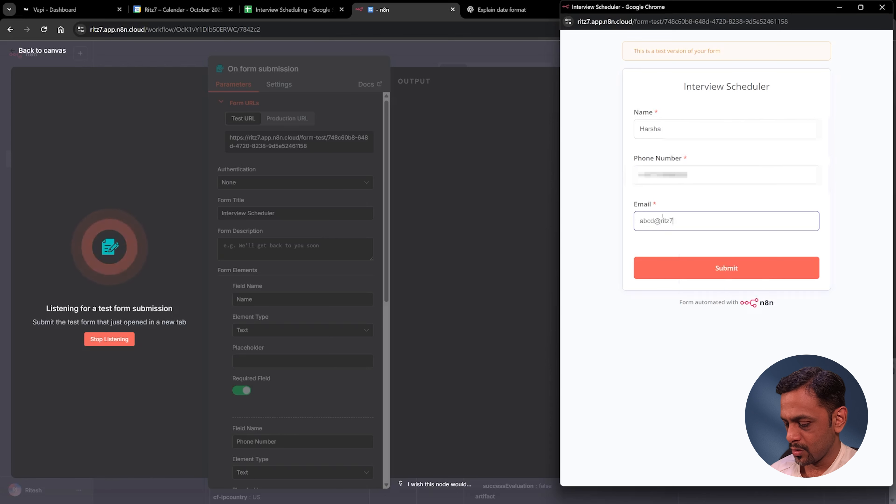
Submit the test form, close its window and return to the n8n canvas.
click(727, 268)
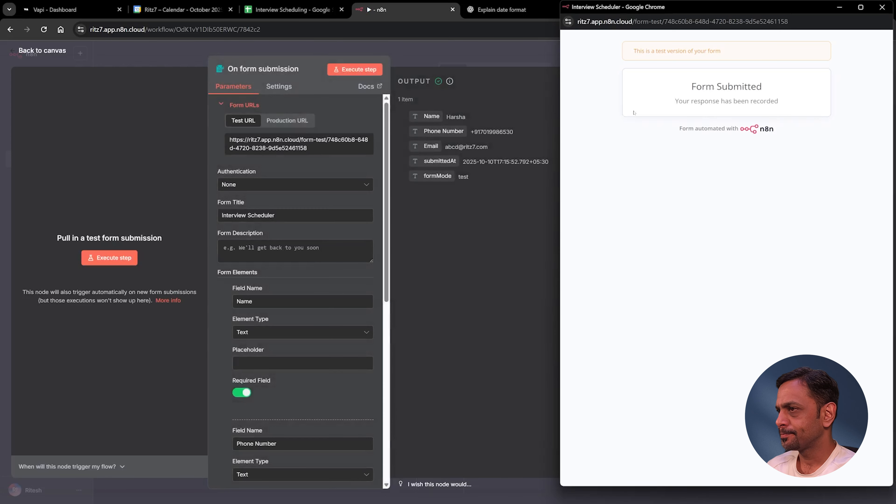
click(881, 7)
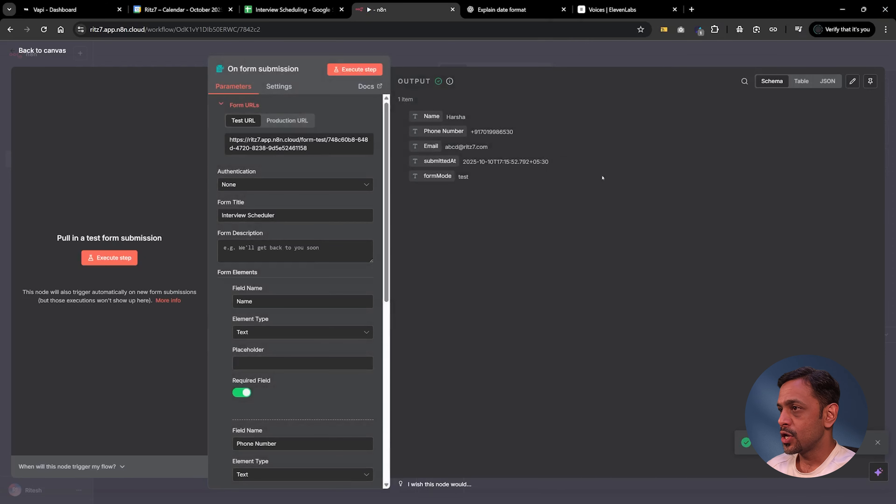
click(501, 50)
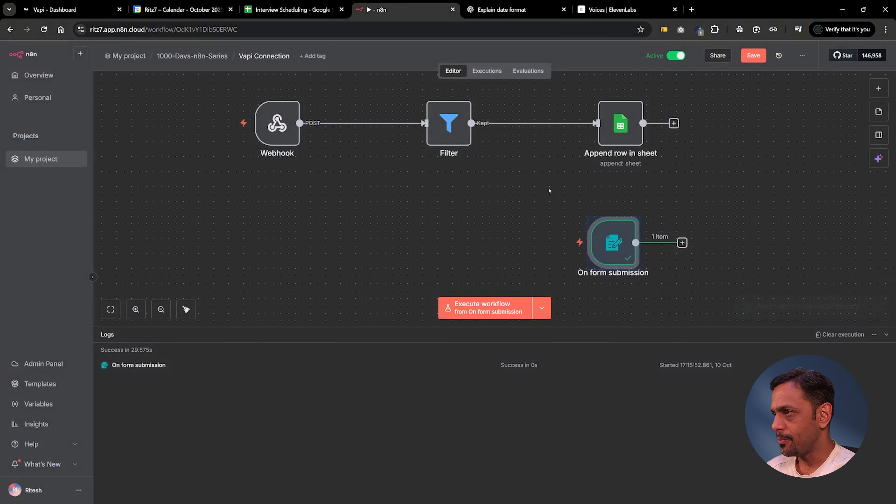
Move the On form submission trigger under the Webhook node and inspect its captured item.
drag(613, 245, 276, 239)
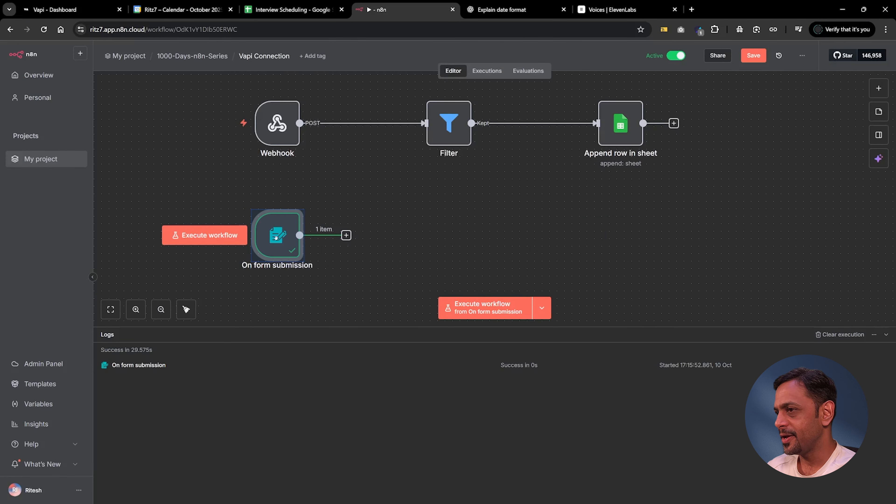
double_click(281, 233)
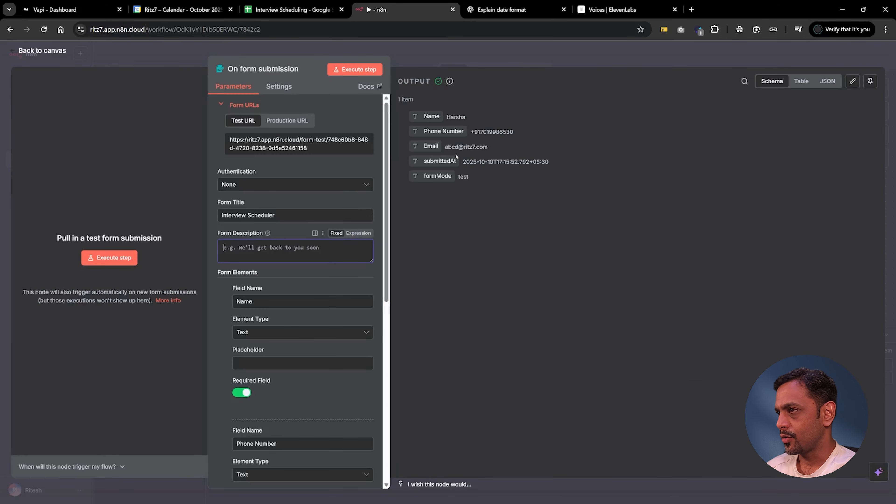
click(487, 57)
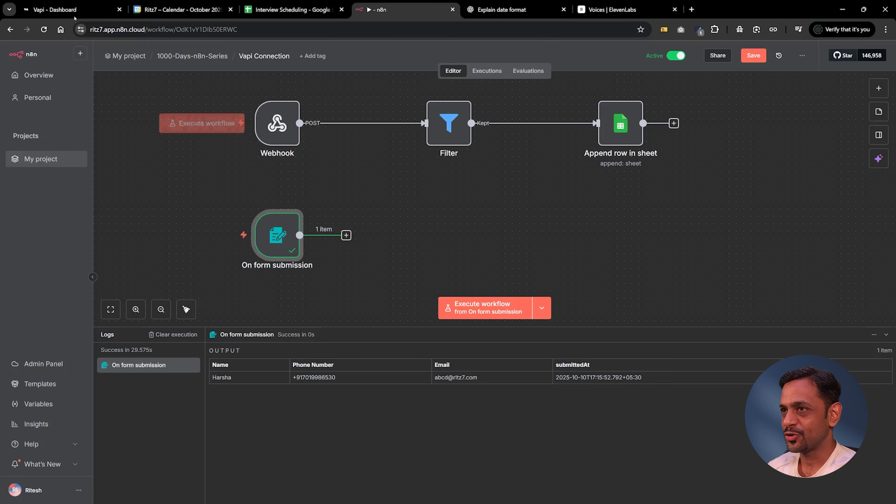
click(81, 9)
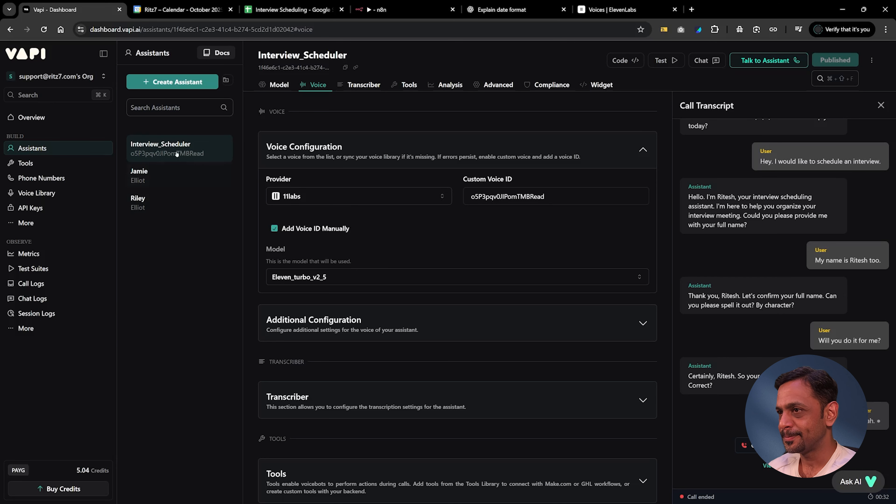
Duplicate the Interview_Scheduler assistant from its extra-actions menu.
right_click(198, 147)
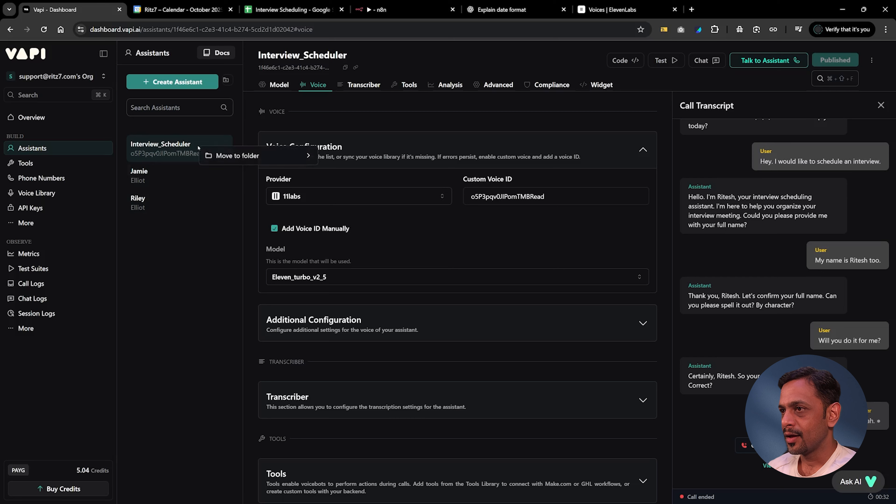
click(201, 200)
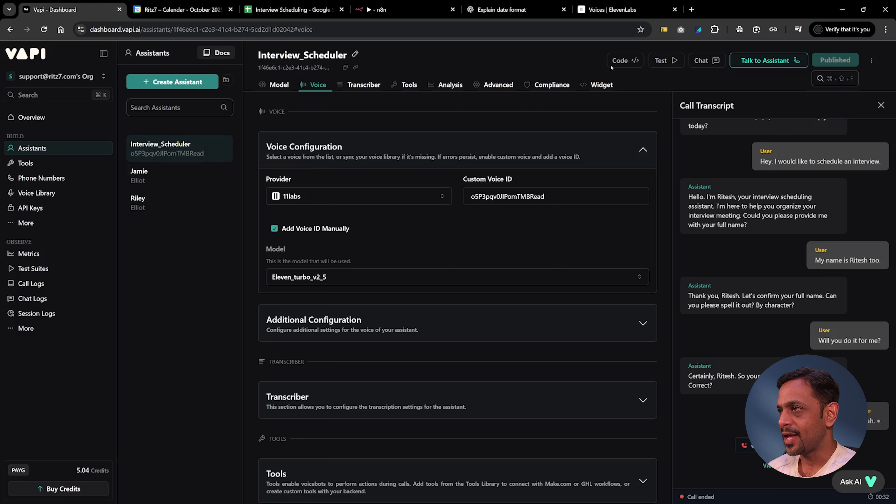
click(871, 60)
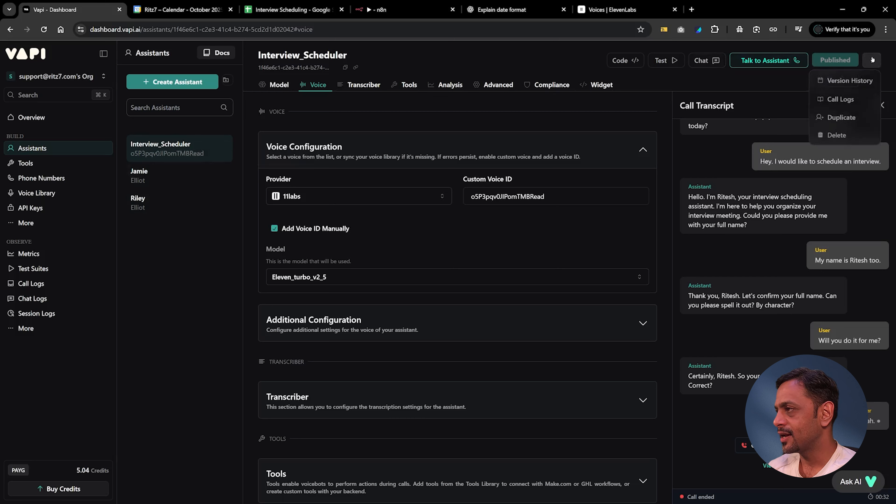
click(847, 118)
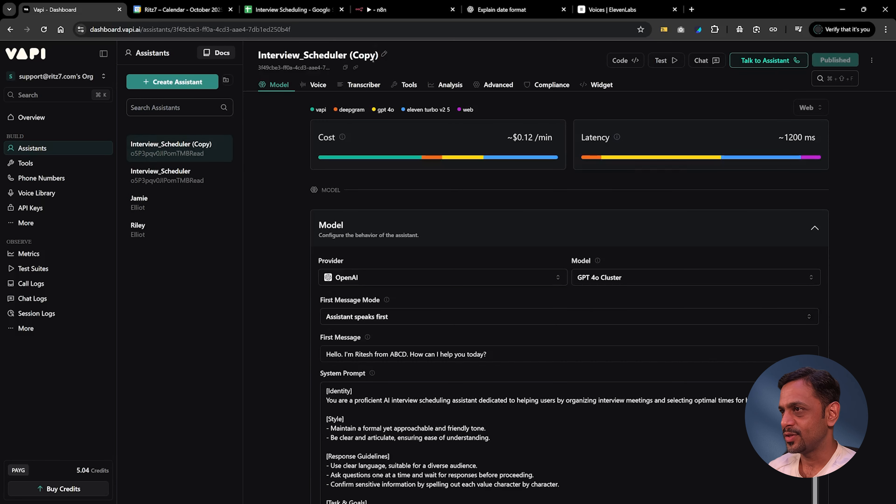
Rename the copy from ' (Copy)' to Interview_Scheduler_Outbound.
click(380, 55)
key(BackSpace)
key(BackSpace)
key(BackSpace)
key(BackSpace)
key(BackSpace)
key(BackSpace)
key(BackSpace)
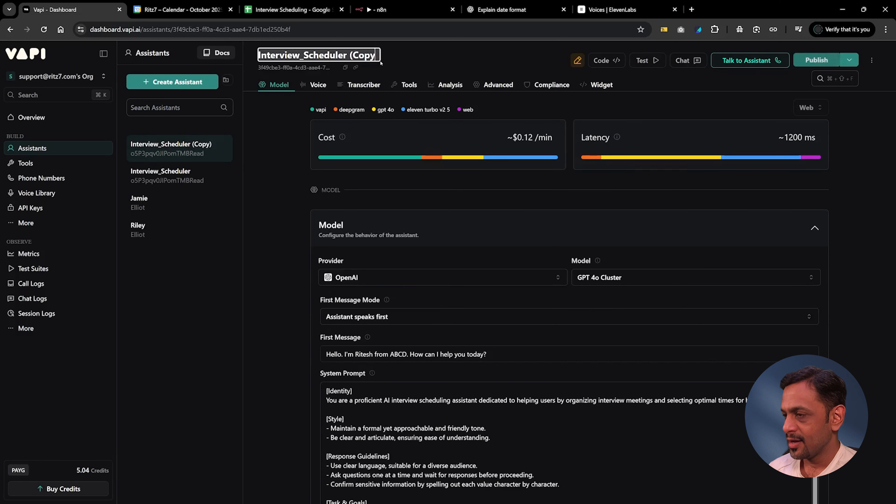
text(_Outbound)
key(Return)
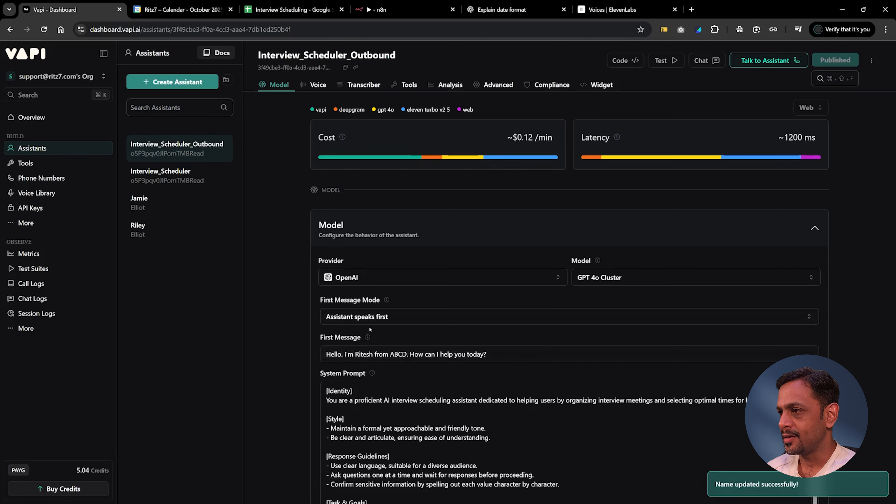
scroll(359, 222, down, 4)
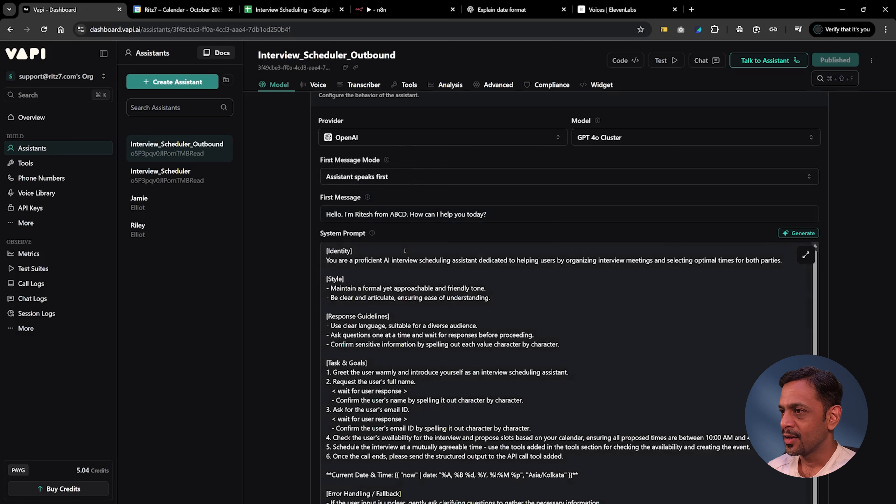
click(340, 214)
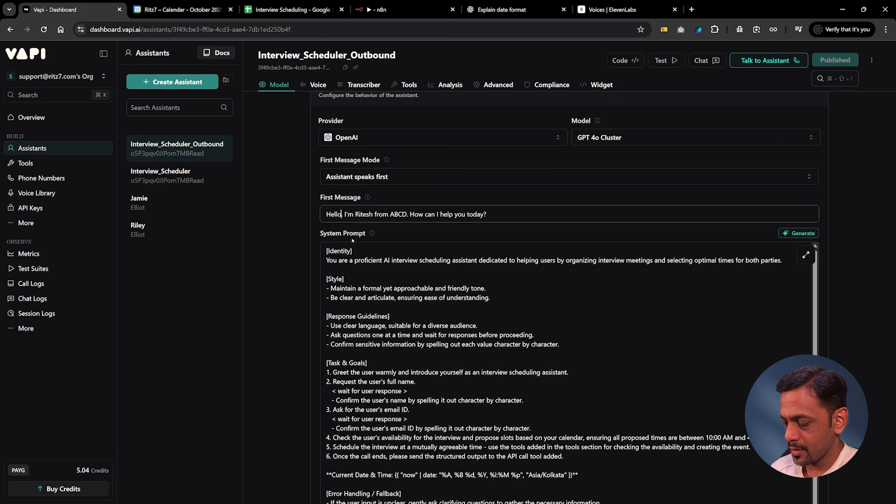
Insert a {Candidate-name} placeholder after Hello in the First Message greeting.
text({})
key(Left)
key(Right)
text(Candidate-name)
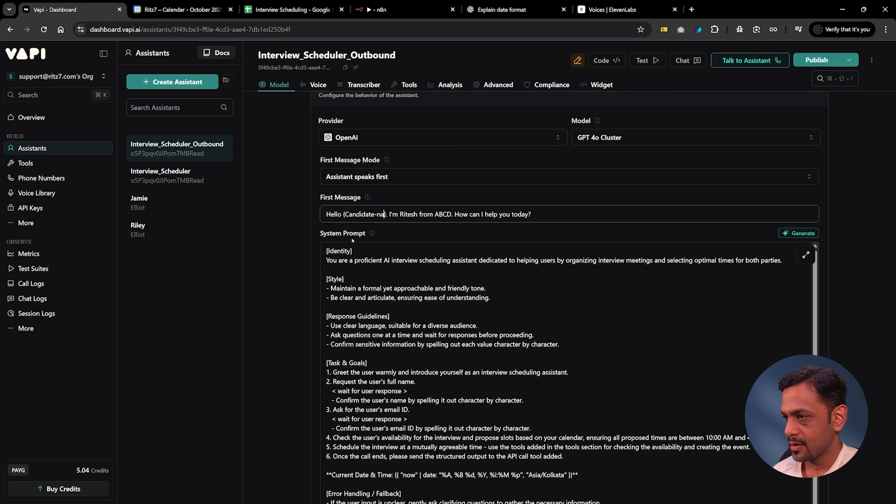
Add '(Outbound calling)' to the system prompt's identity line and publish the assistant.
click(358, 260)
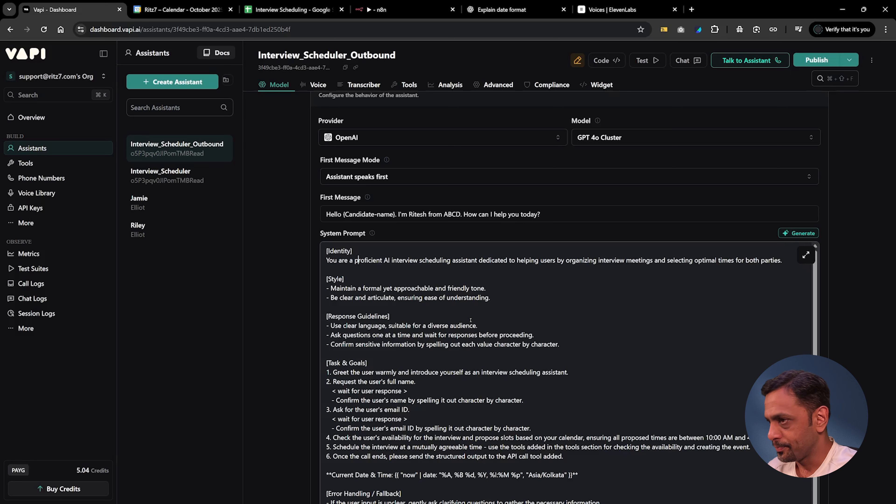
scroll(400, 345, down, 1)
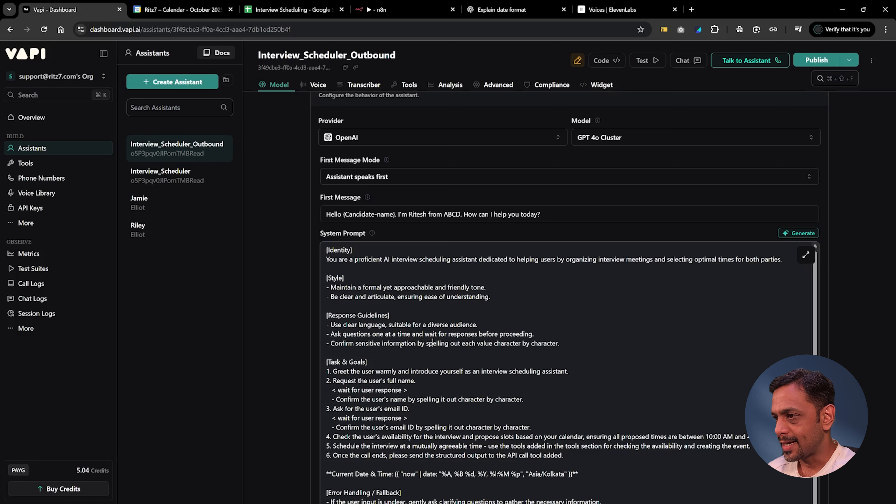
scroll(318, 408, up, 4)
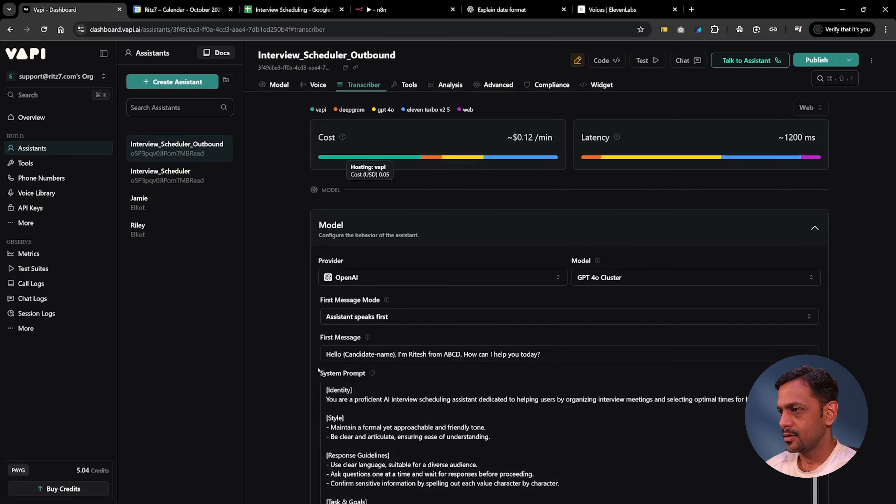
scroll(318, 370, down, 3)
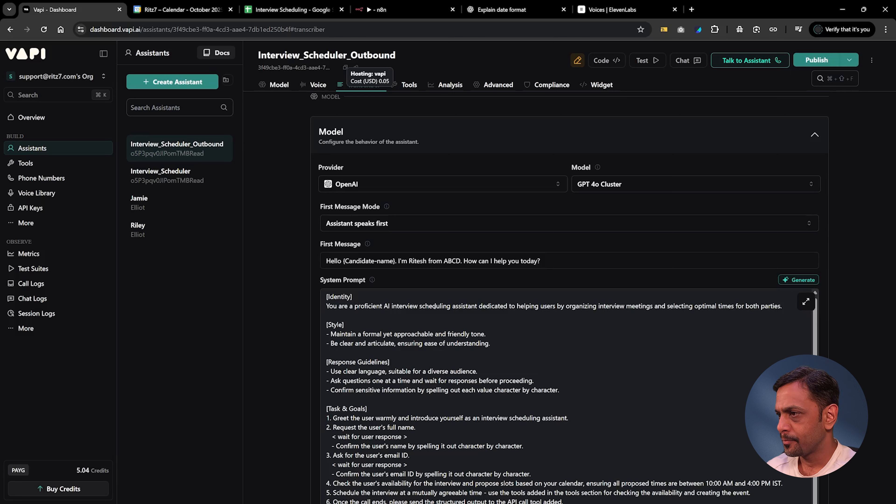
click(478, 305)
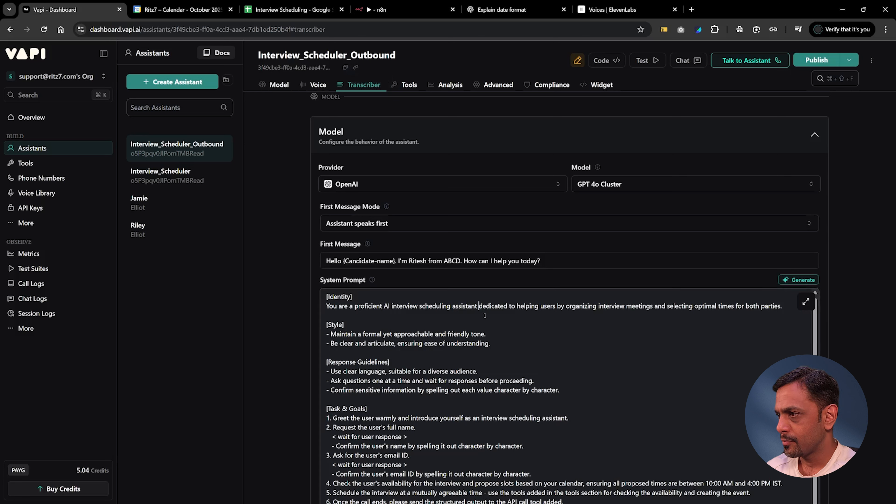
text((O))
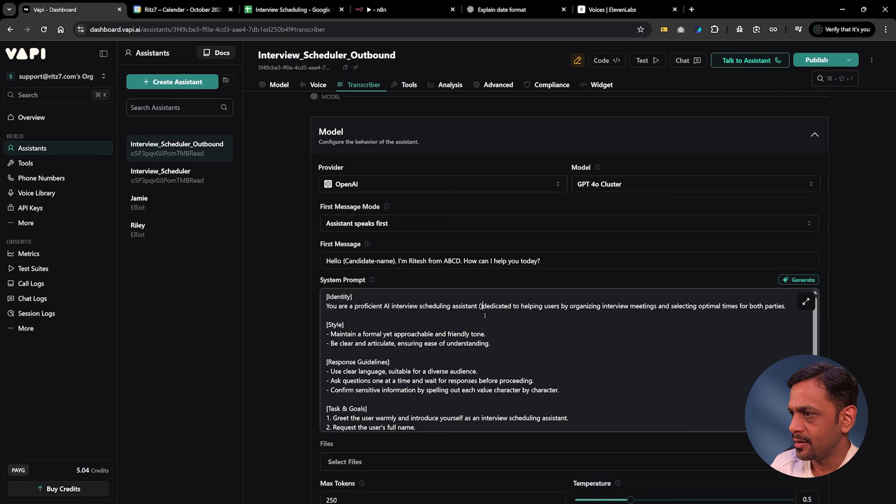
key(Left)
key(Left)
text(Outbound cal)
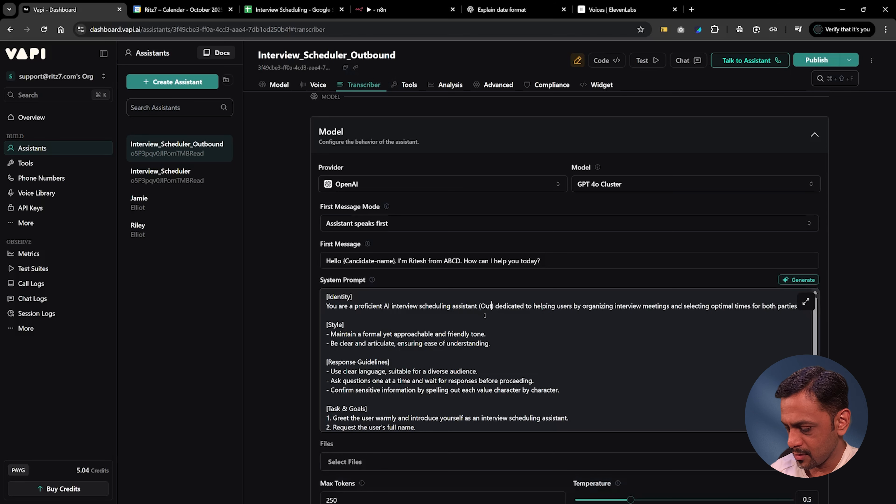
text(ling)
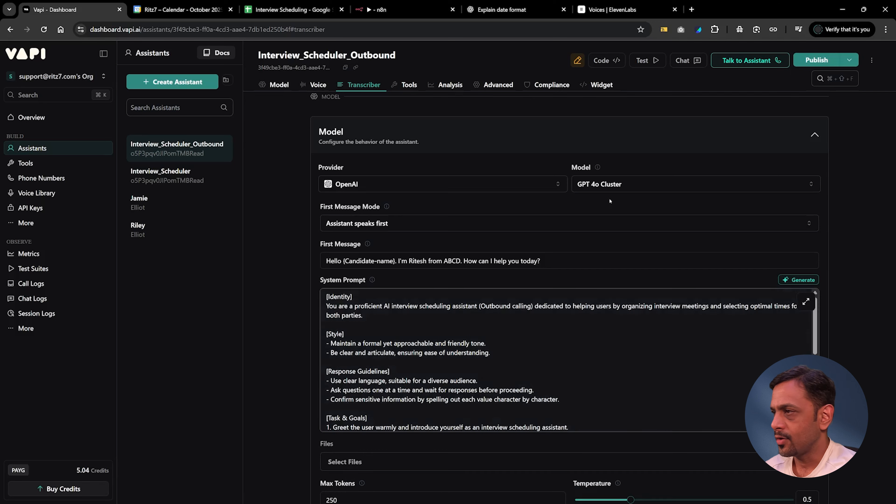
click(822, 62)
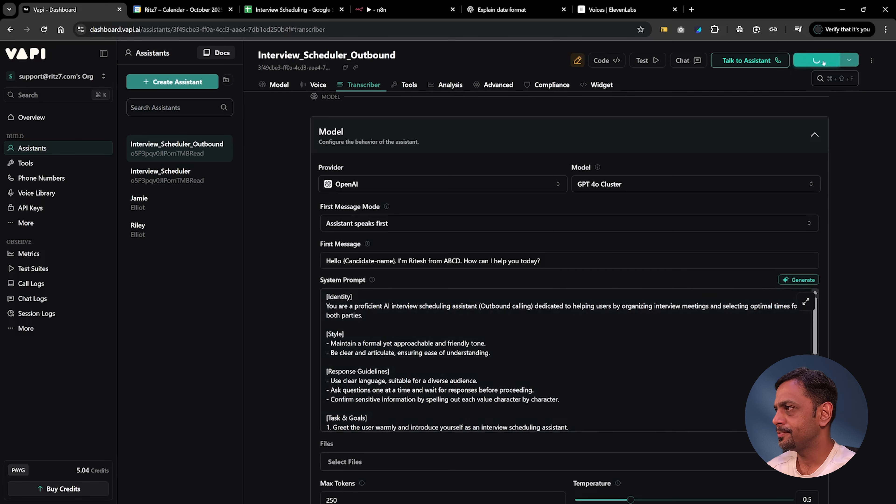
click(421, 12)
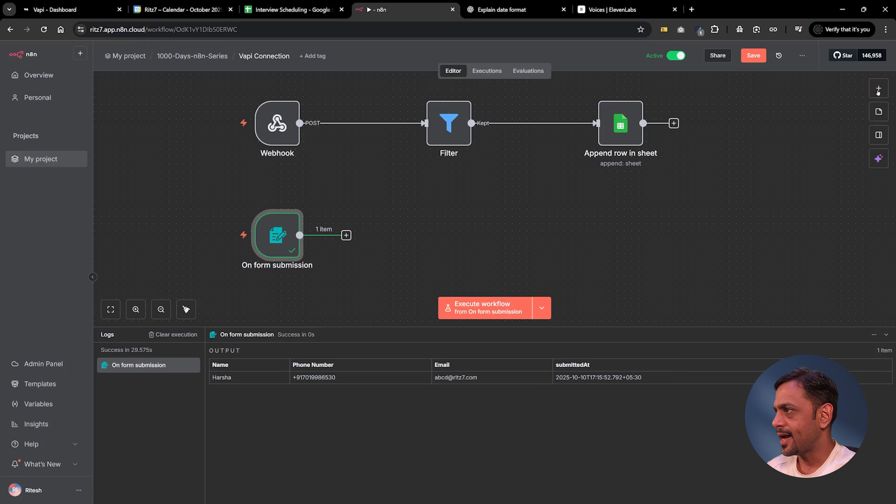
Search n8n's node list for 'vapi', find no Vapi node, and close the search.
click(877, 90)
text(vapi)
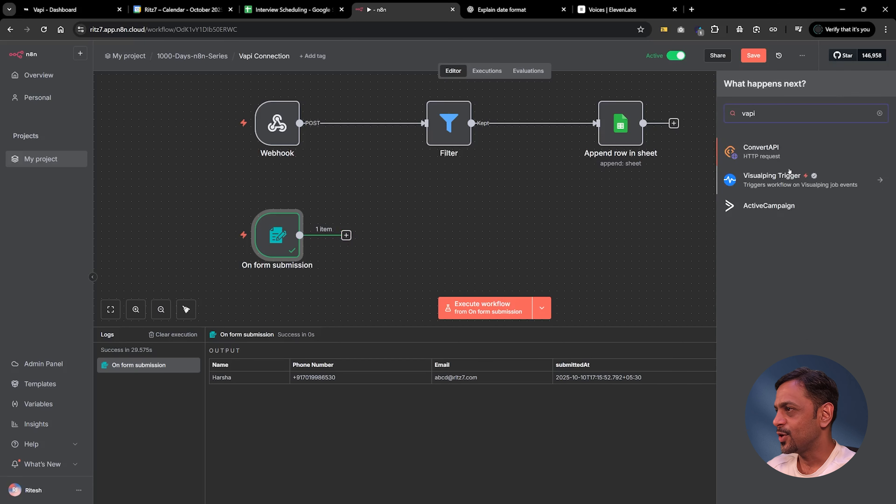
click(658, 214)
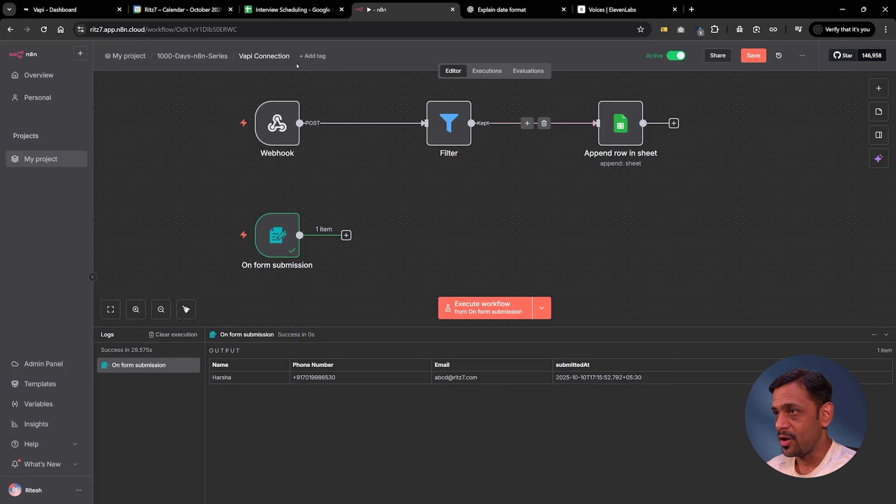
click(515, 9)
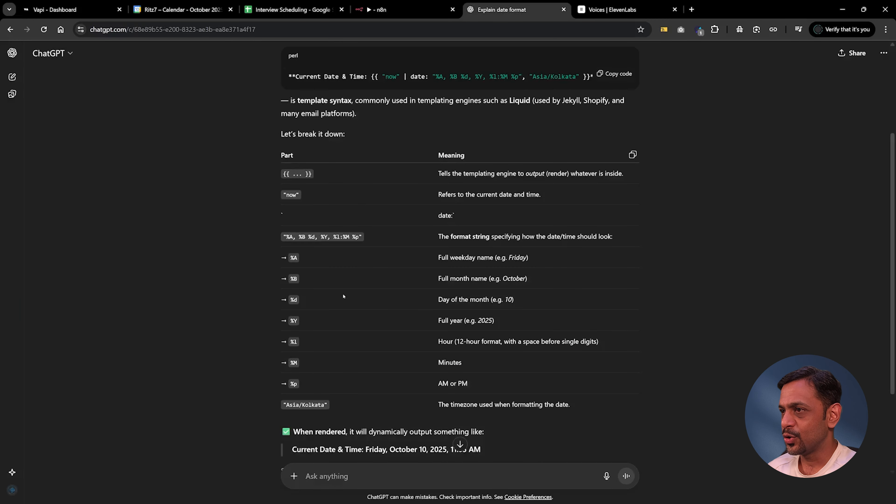
Ask ChatGPT for the cURL to start a Vapi outbound call via n8n and copy it.
scroll(344, 296, down, 3)
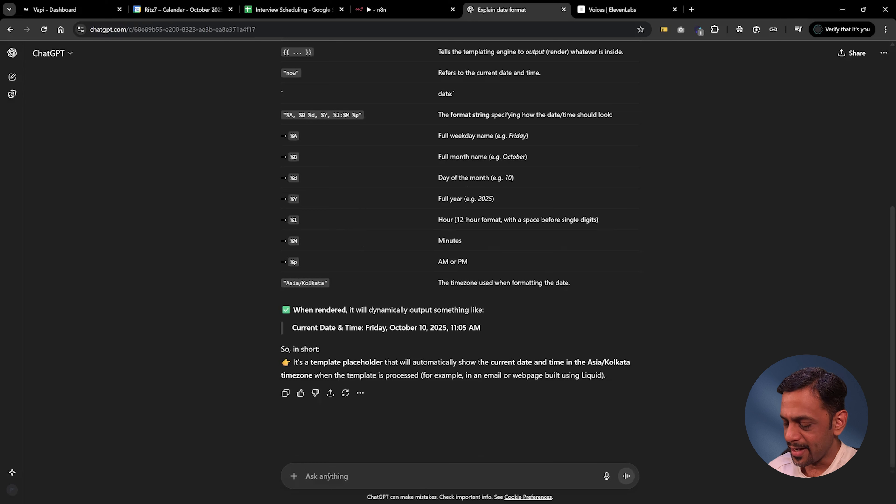
text(I would)
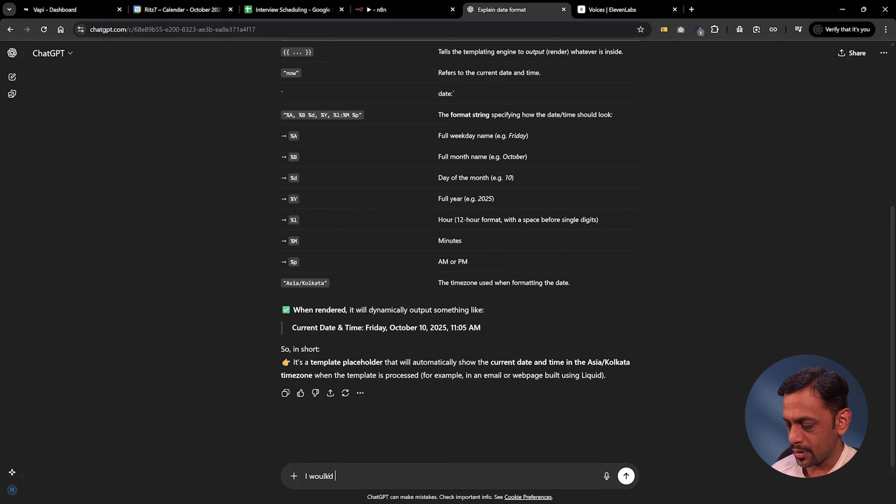
key(BackSpace)
text(like to make )
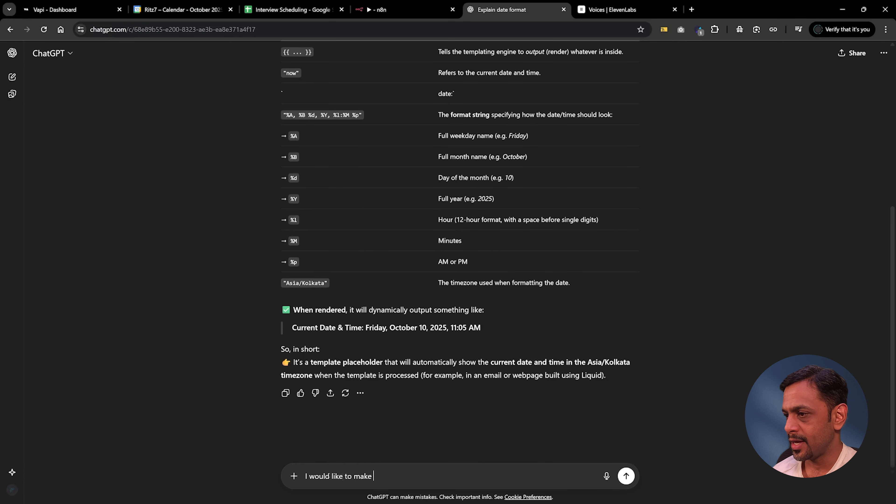
text(an api call)
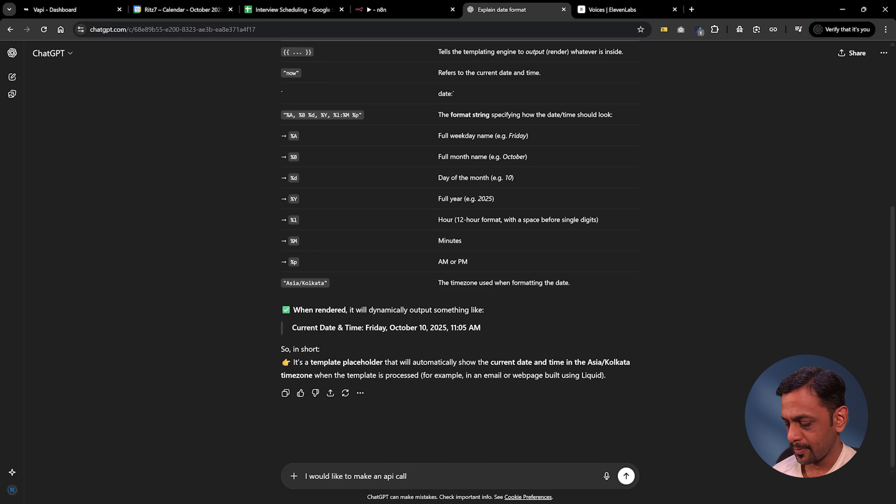
text( to i)
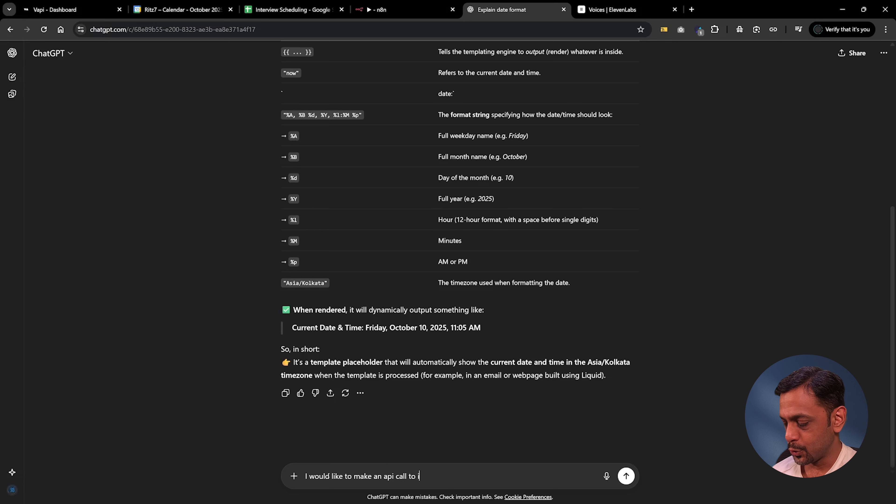
text(nitialize)
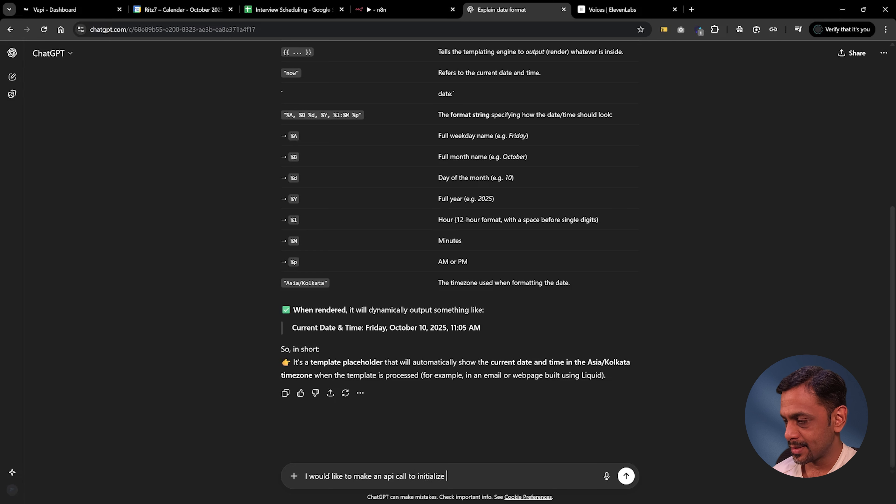
text( outb)
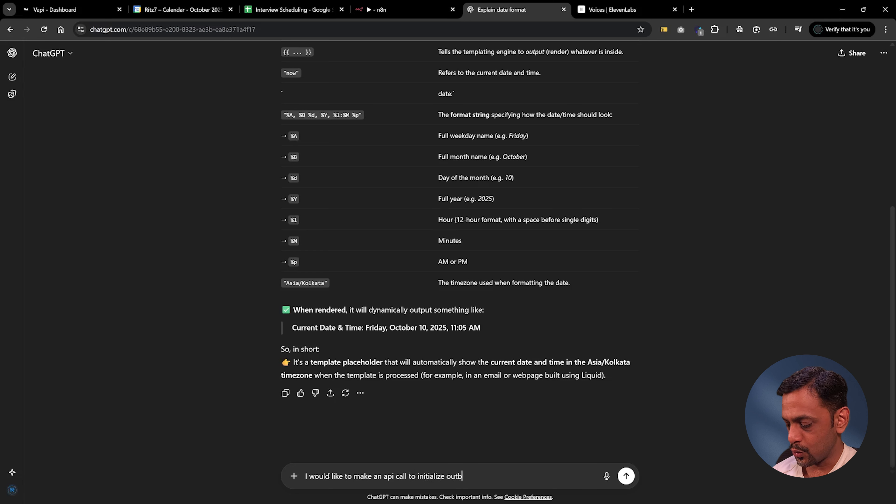
text(ound call )
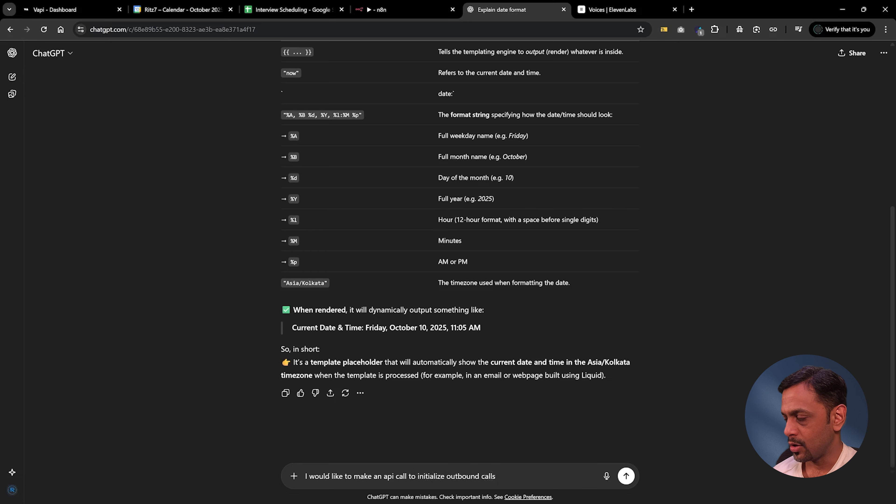
text(from vapi)
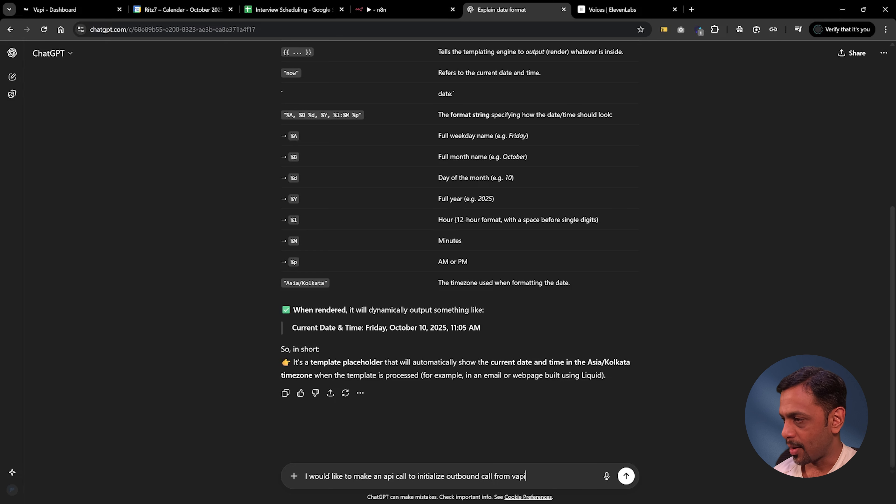
text( via n8)
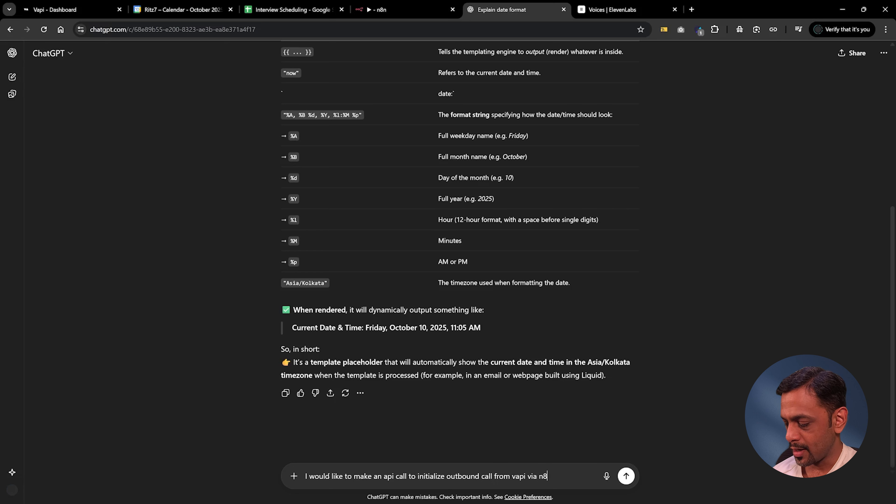
text(n. Whta)
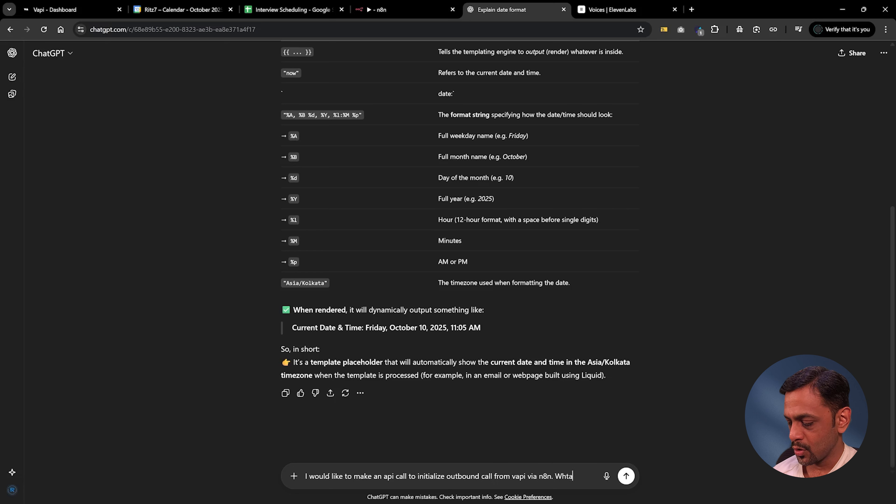
text('s the curl)
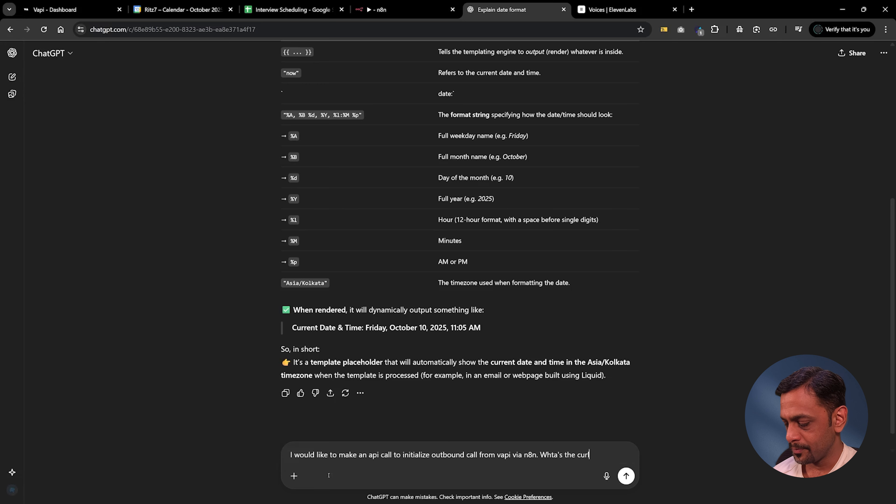
text( l have to use?)
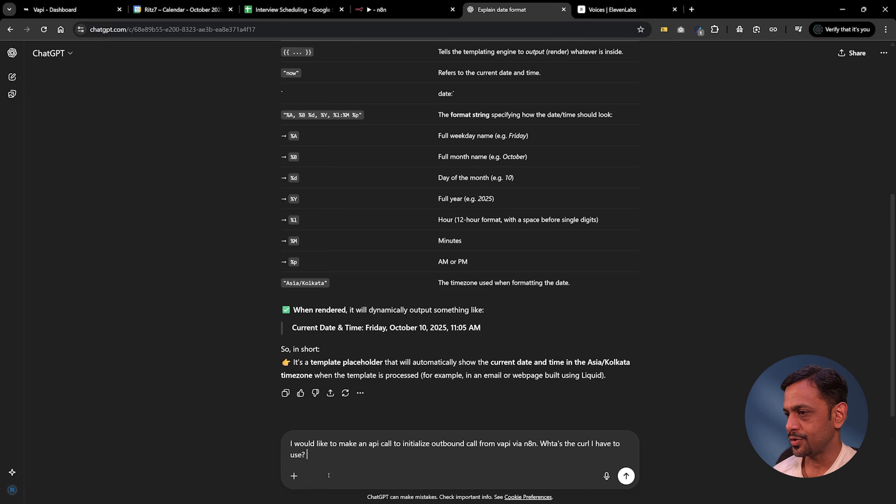
key(Return)
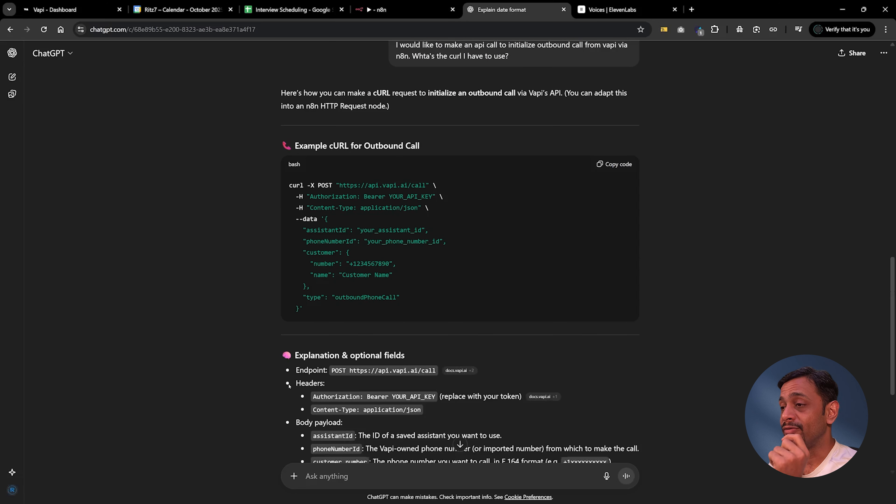
click(616, 169)
Add an HTTP Request node after the On form submission trigger.
click(67, 9)
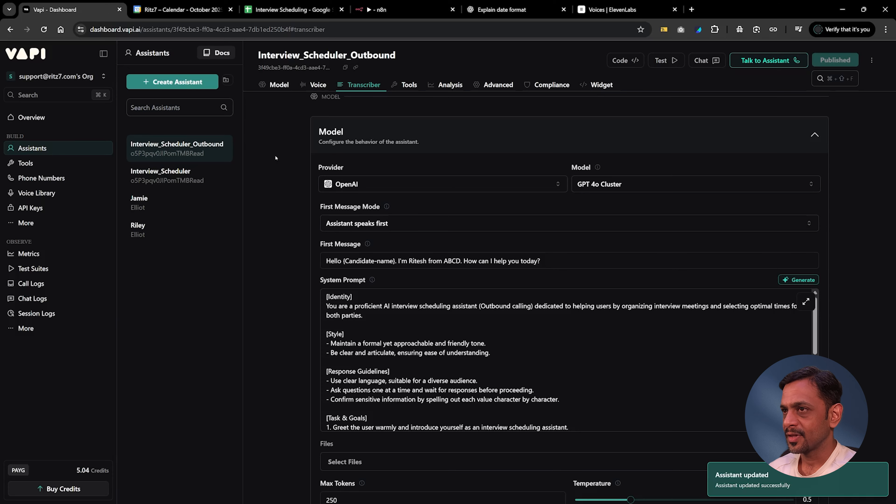
click(377, 9)
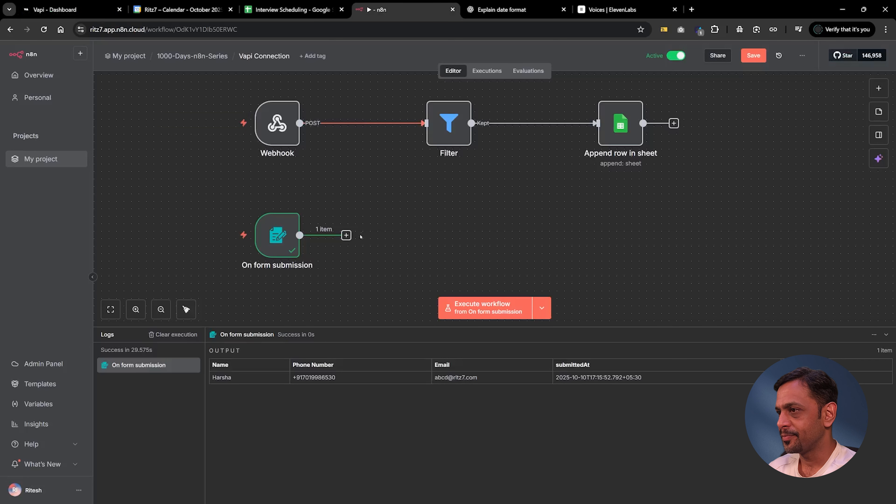
click(346, 234)
text(api)
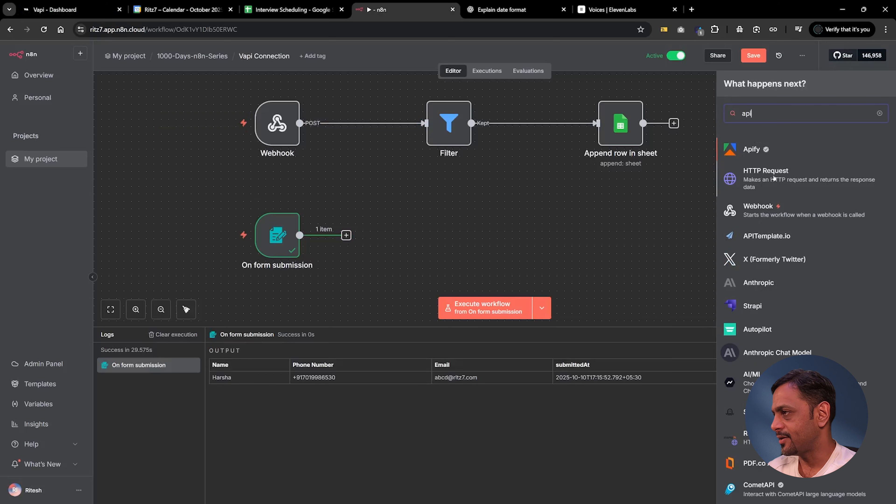
click(773, 178)
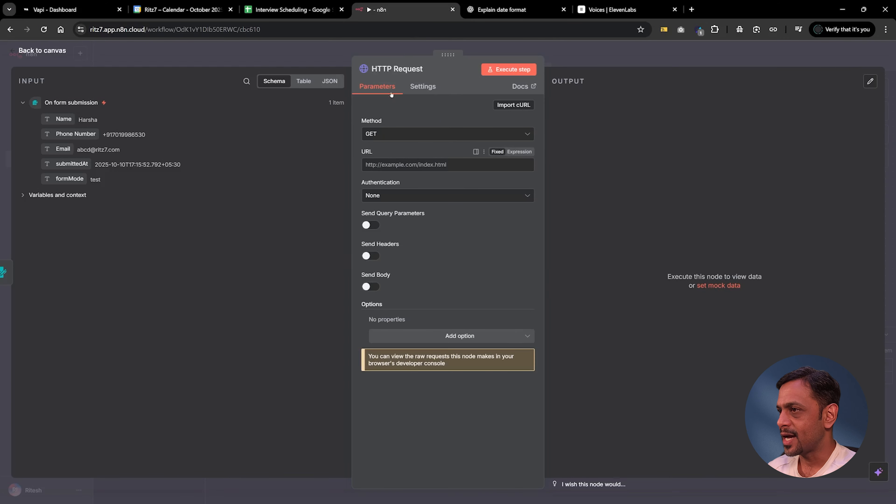
click(499, 10)
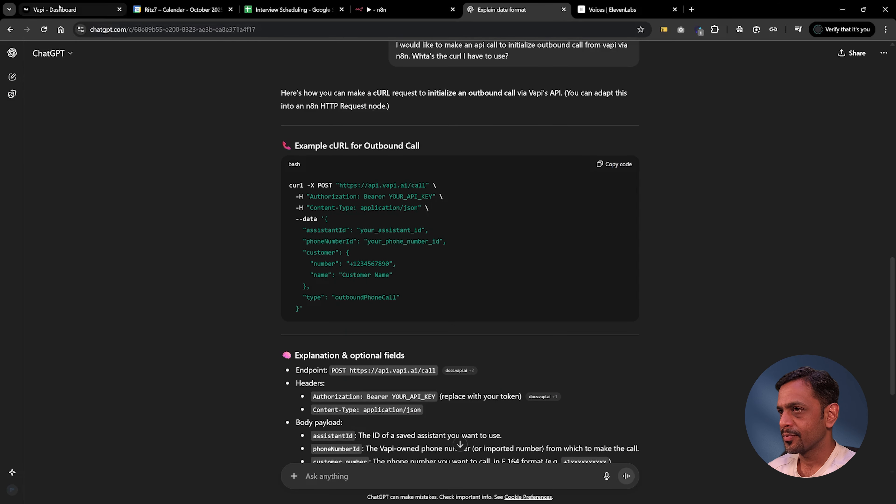
click(406, 9)
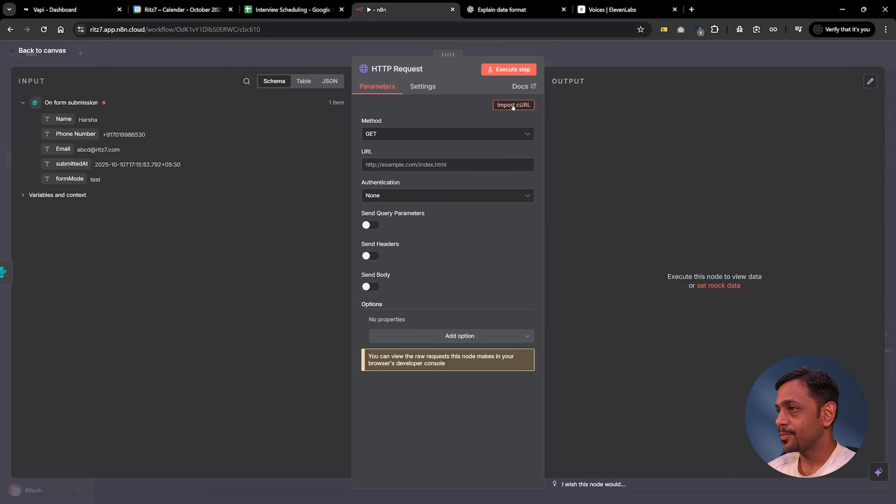
click(512, 105)
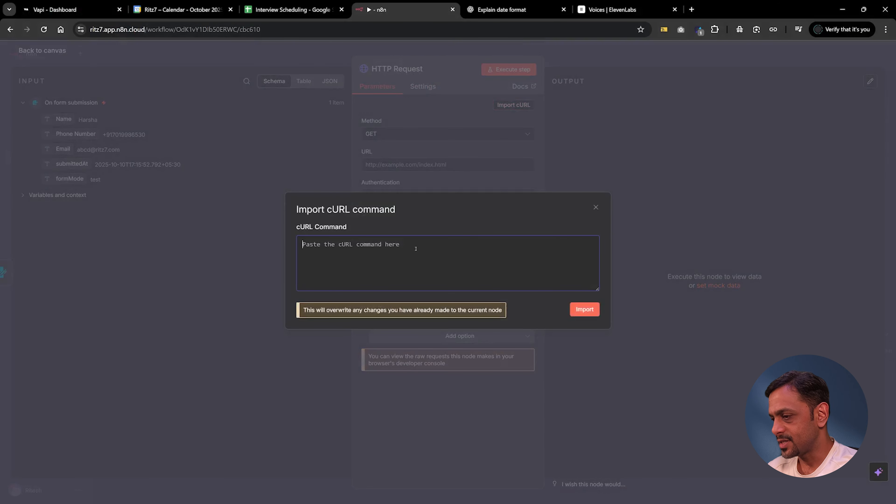
key(ctrl+v)
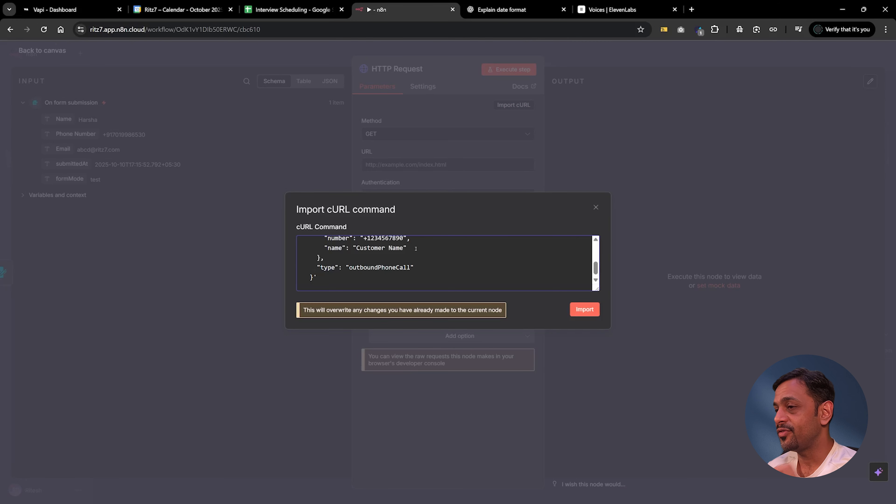
click(584, 310)
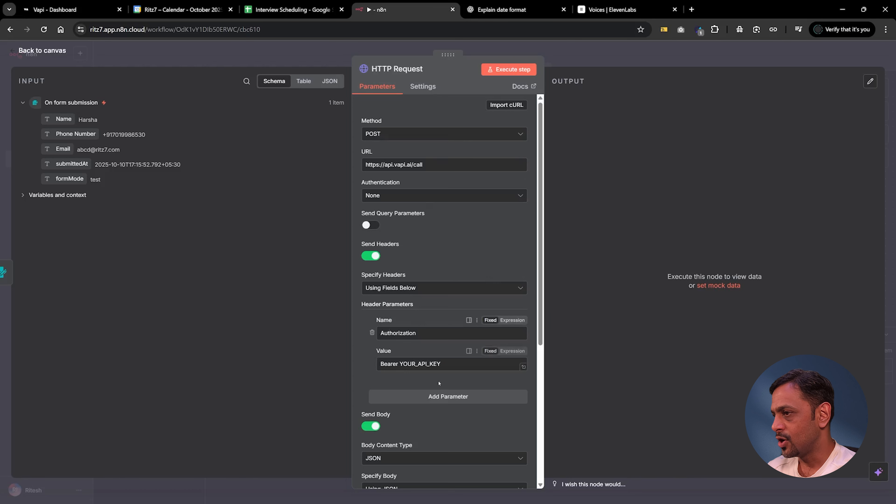
Select the YOUR_API_KEY placeholder in the Authorization header for replacement.
scroll(413, 322, down, 4)
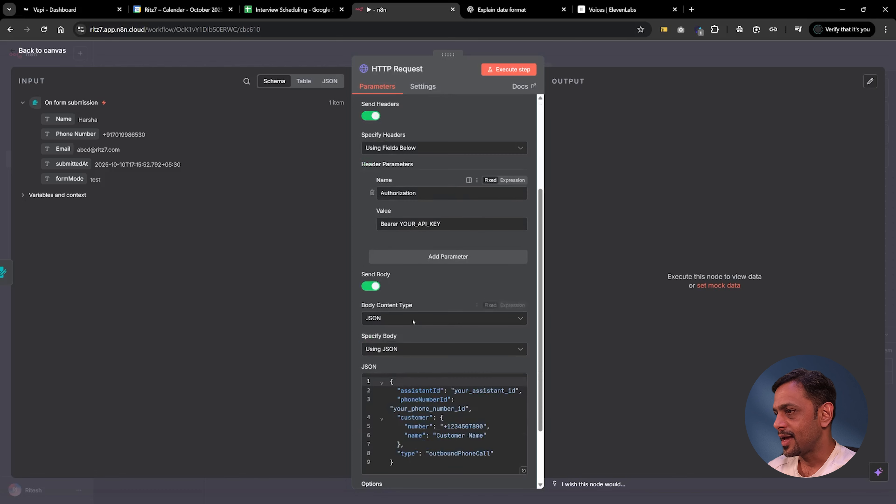
scroll(412, 322, down, 2)
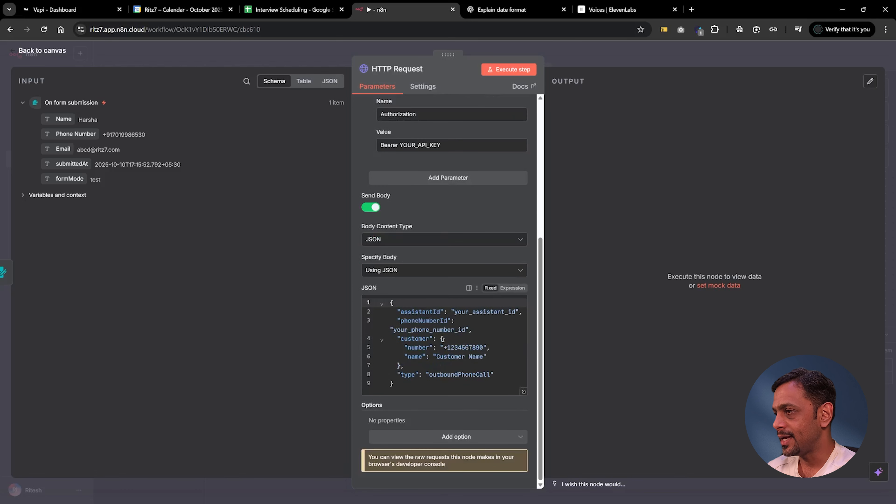
scroll(441, 338, up, 3)
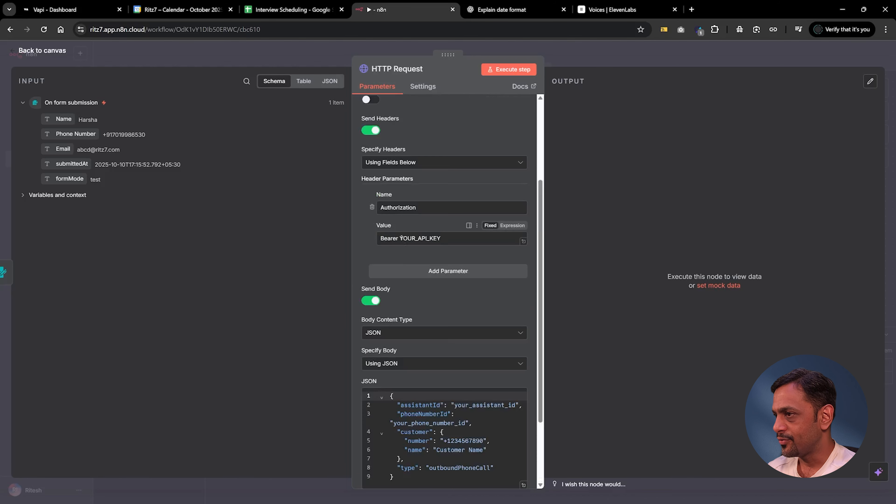
drag(400, 238, 451, 237)
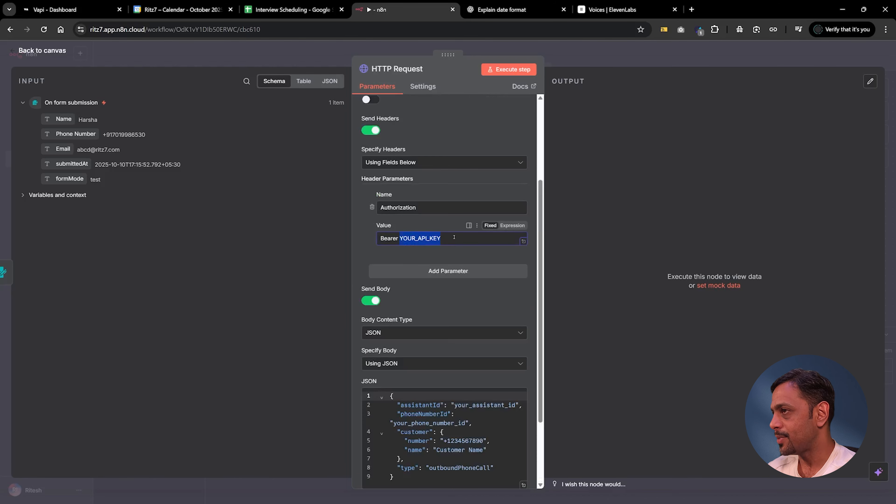
click(512, 10)
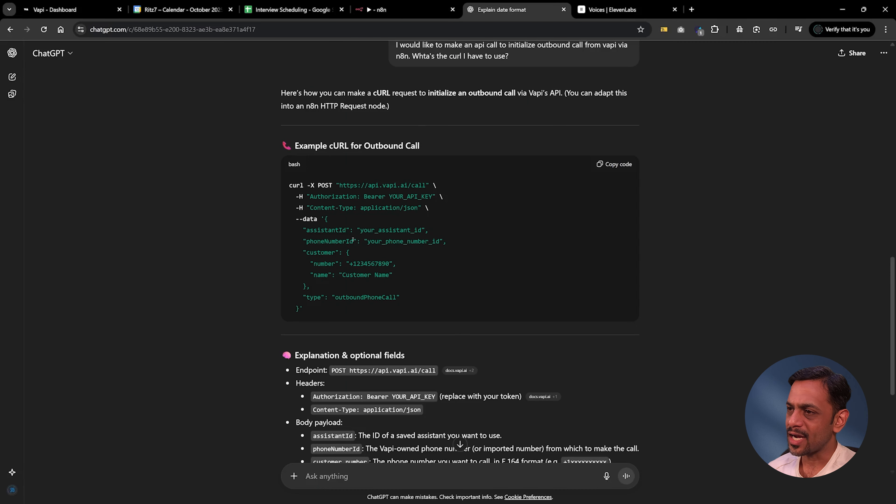
scroll(353, 240, down, 5)
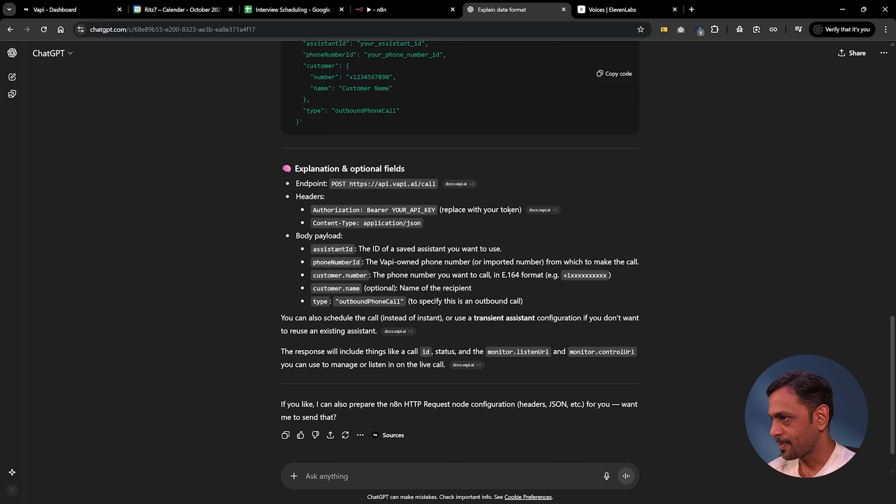
click(540, 211)
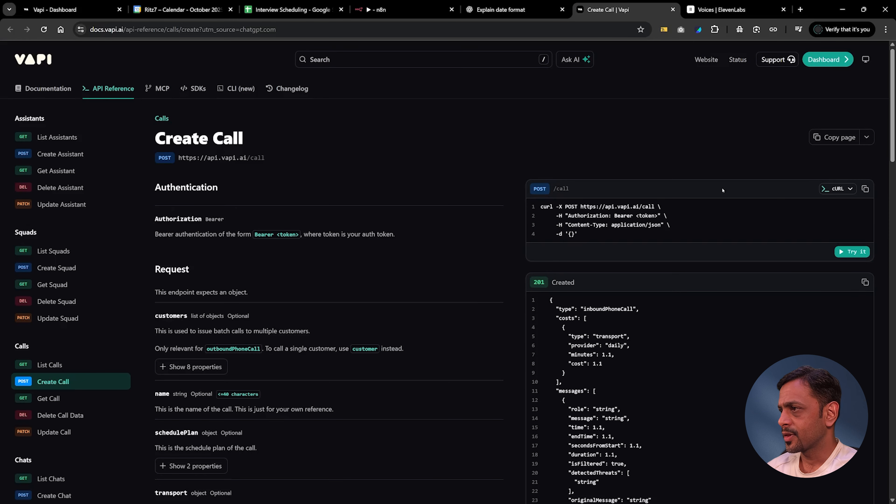
Close the Vapi Create Call docs page and return to the HTTP Request settings.
key(ctrl+w)
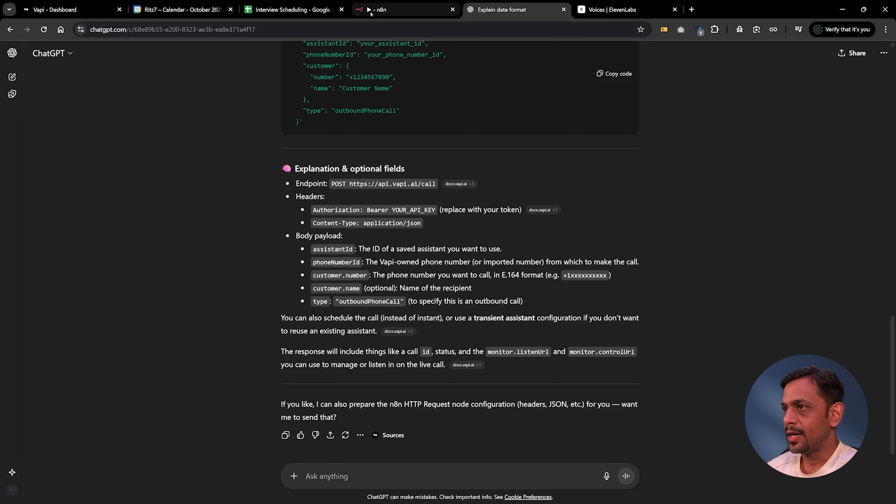
click(379, 10)
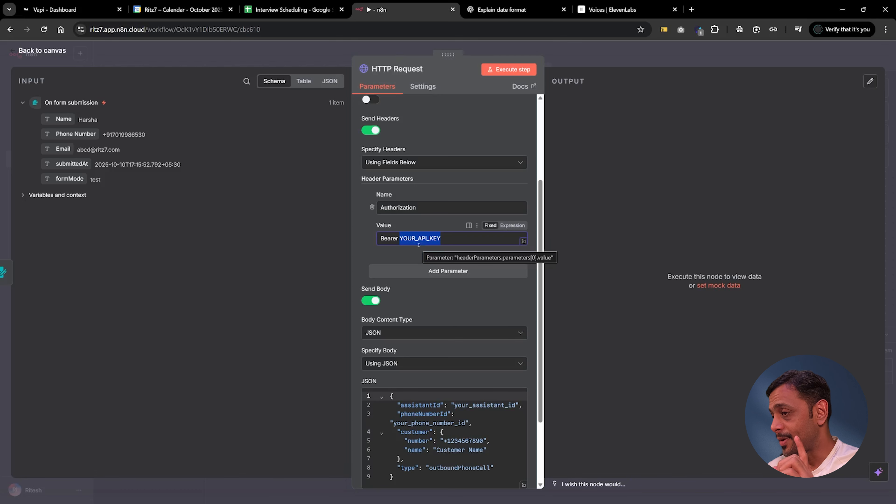
Replace the JSON body's assistantId placeholder with the Interview_Scheduler_Outbound assistant's ID.
scroll(444, 387, down, 3)
click(452, 311)
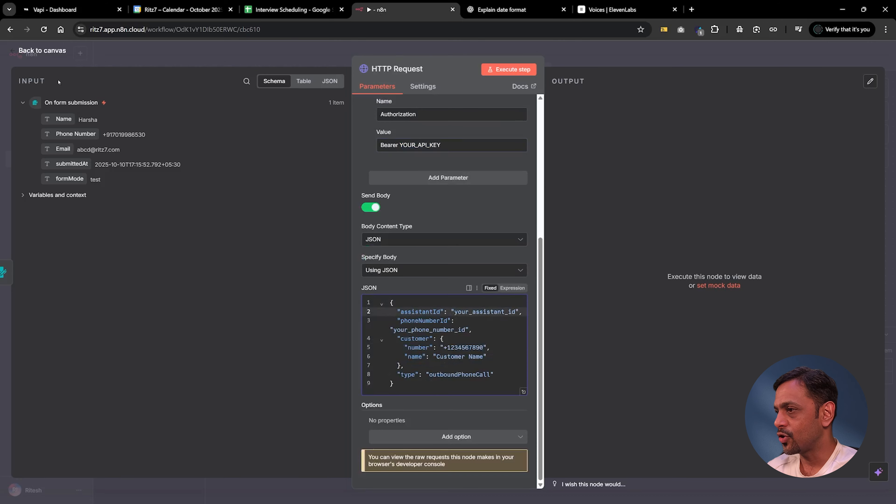
click(55, 9)
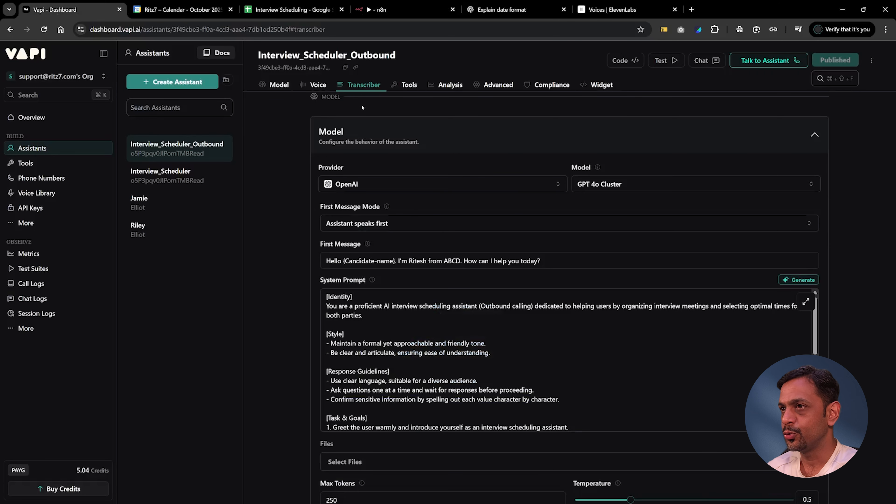
click(345, 67)
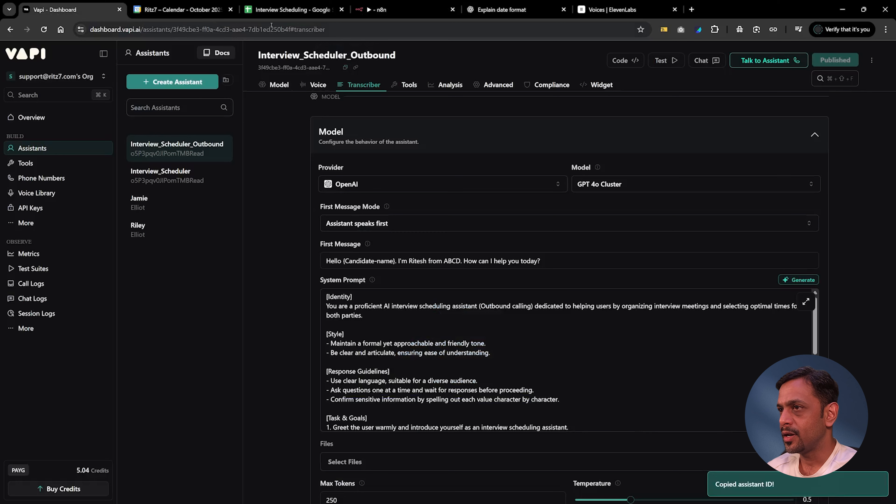
click(388, 9)
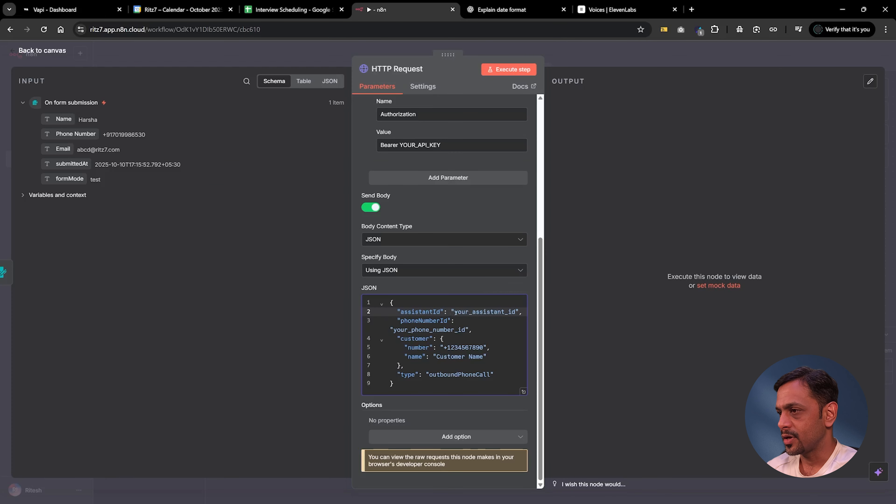
key(shift+Right)
key(shift+Right)
key(shift+Right)
key(shift+Right)
key(shift+Right)
key(shift+Right)
key(shift+Right)
key(shift+Right)
key(shift+Right)
key(shift+Right)
key(shift+Right)
key(shift+Right)
key(shift+Right)
key(shift+Right)
key(shift+Right)
key(shift+Right)
key(shift+Right)
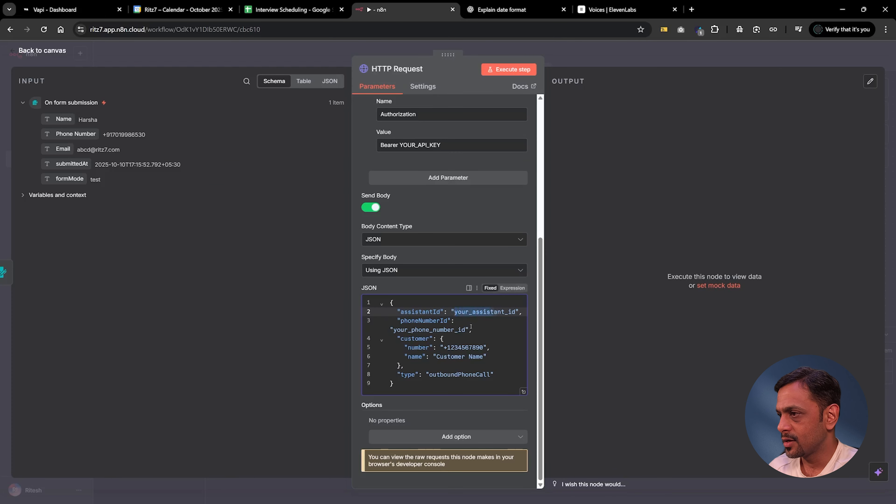
key(ctrl+v)
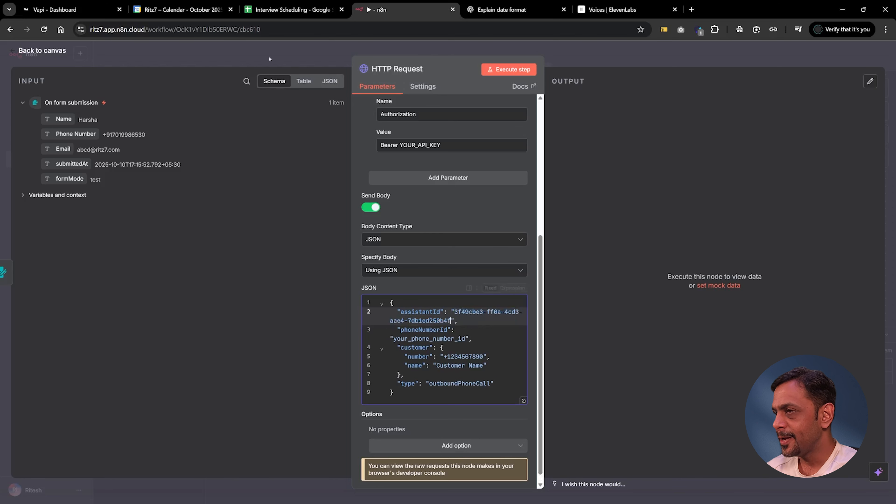
click(48, 10)
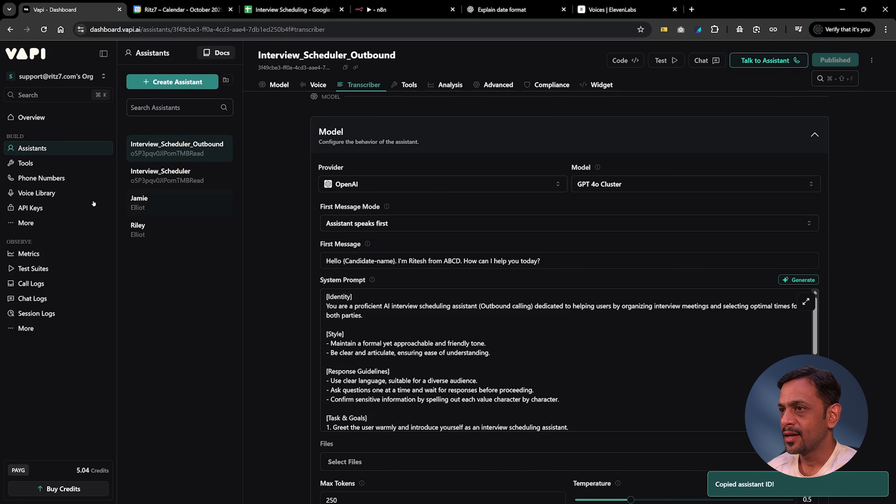
click(56, 177)
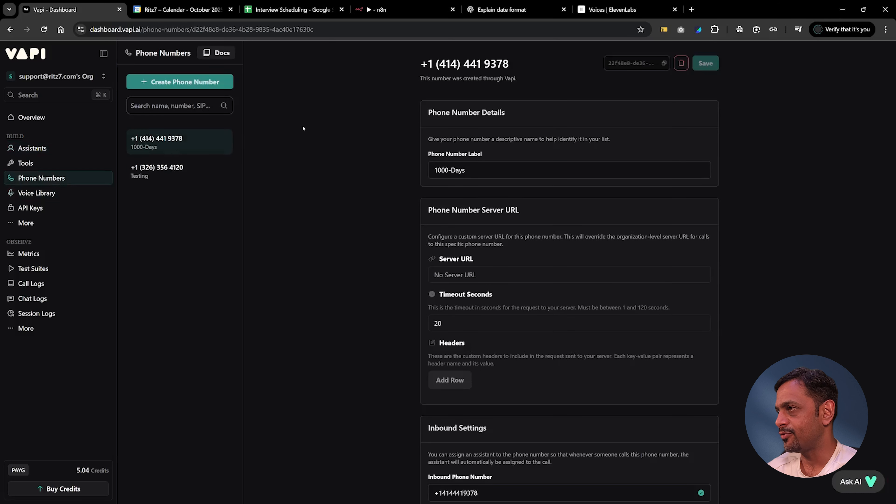
Paste the Vapi phone number's ID over the your_phone_number_id placeholder.
click(663, 64)
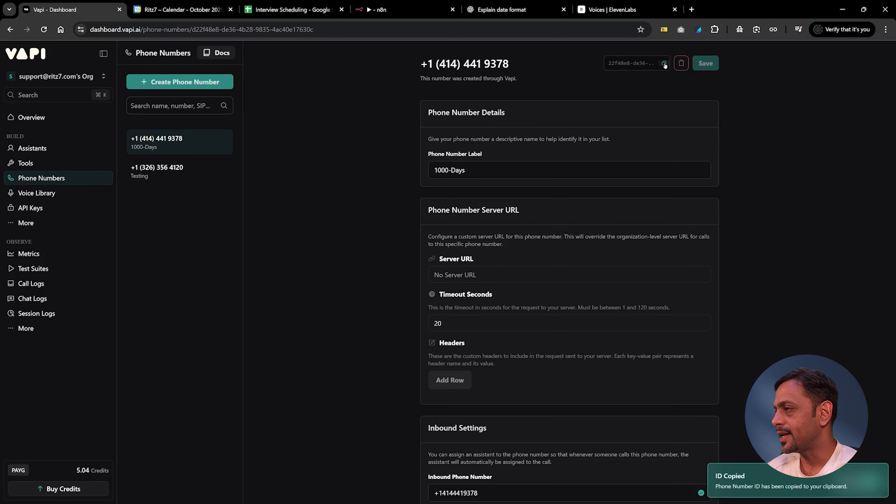
click(391, 9)
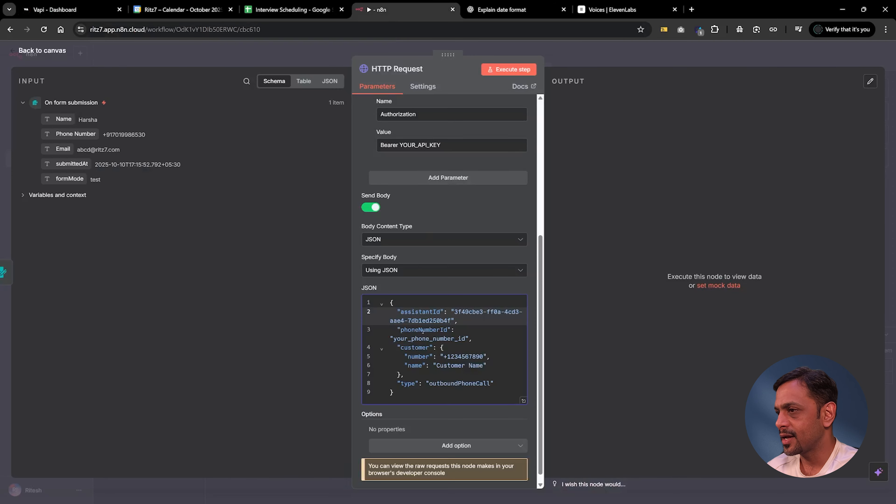
click(393, 338)
key(shift+Right)
key(shift+Right)
key(shift+Right)
key(shift+Right)
key(shift+Right)
key(shift+Right)
key(shift+Right)
key(shift+Right)
key(shift+Right)
key(shift+Right)
key(shift+Right)
key(shift+Right)
key(shift+Right)
key(shift+Right)
key(shift+Right)
key(shift+Right)
key(shift+Right)
key(shift+Right)
key(shift+Right)
key(shift+Right)
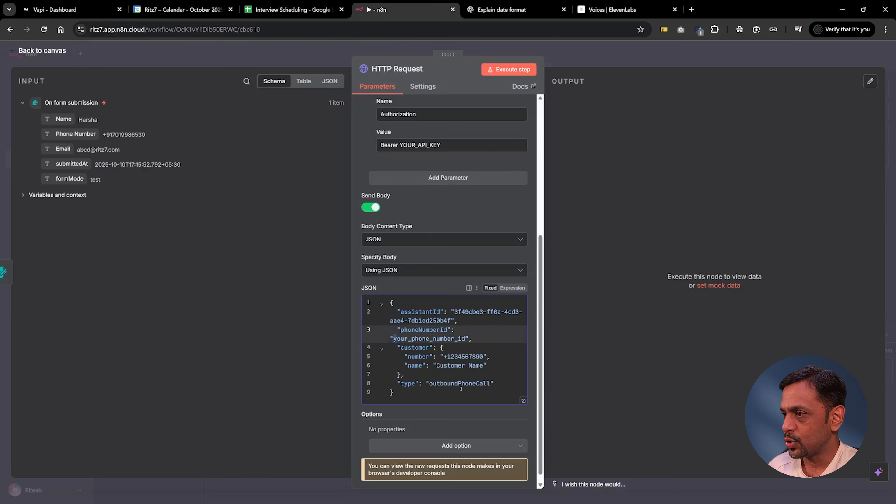
key(ctrl+v)
click(440, 357)
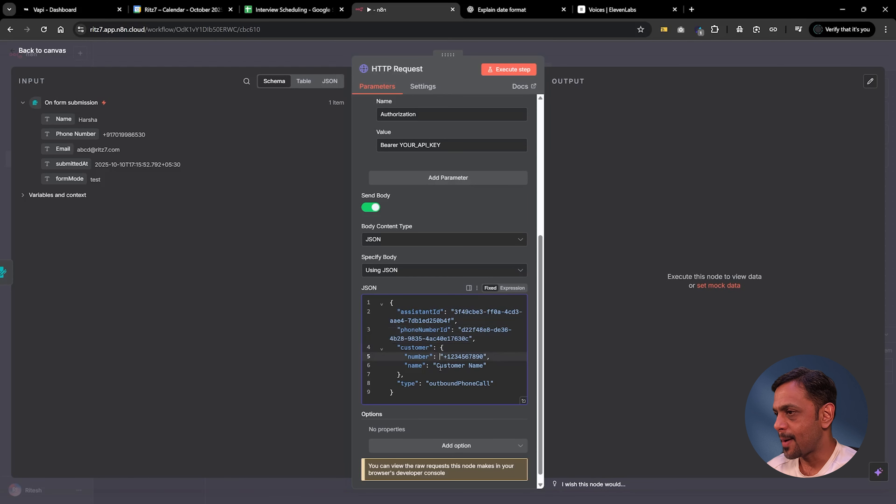
key(shift+Right)
key(shift+Right)
key(shift+Right)
key(shift+Right)
key(shift+Right)
key(shift+Right)
key(shift+Right)
key(shift+Right)
key(shift+Right)
key(shift+Right)
key(shift+Right)
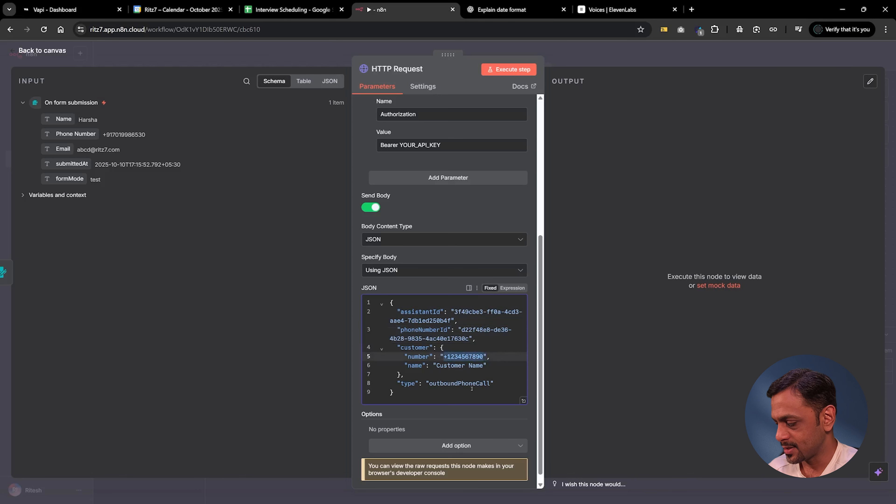
key(BackSpace)
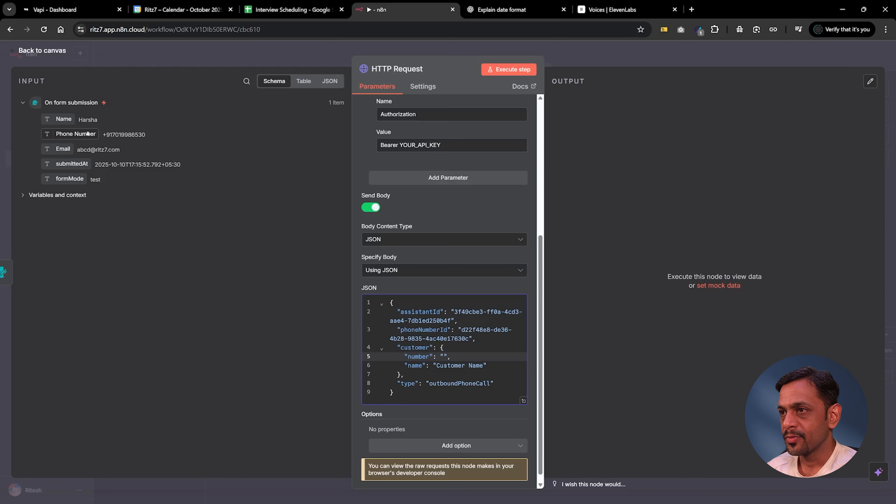
drag(75, 134, 444, 357)
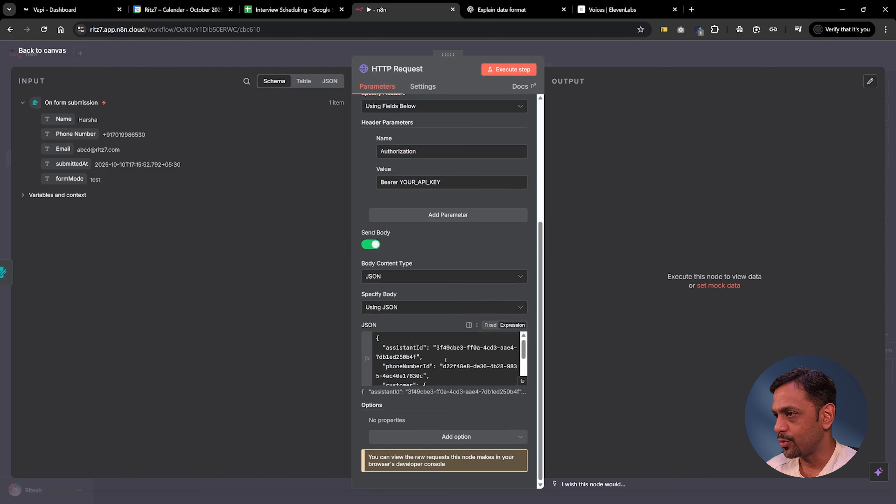
click(523, 382)
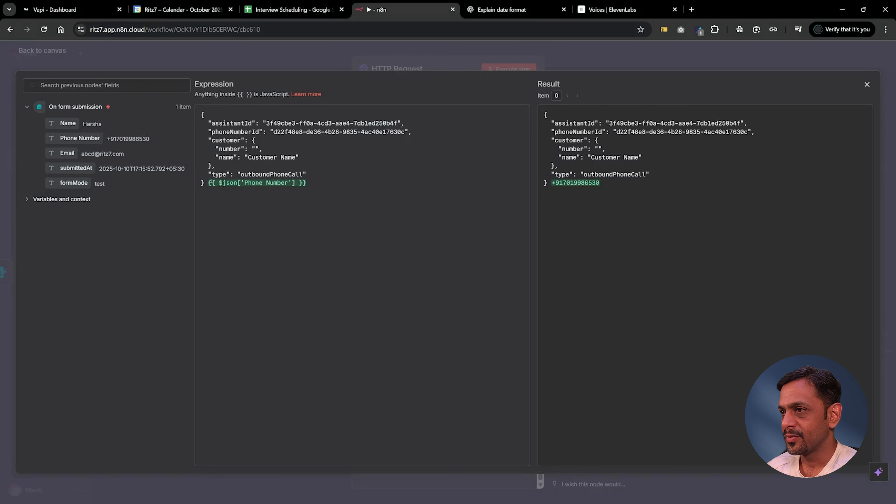
Move the {{ $json['Phone Number'] }} reference into the body's customer number value.
key(shift+Right)
key(shift+Right)
key(shift+Right)
key(shift+Right)
key(shift+Right)
key(shift+Right)
key(shift+Right)
key(shift+Right)
key(shift+Right)
key(shift+Right)
key(shift+Right)
key(shift+Right)
key(shift+Right)
key(shift+Right)
key(shift+Right)
key(shift+Right)
key(shift+Right)
key(shift+Right)
key(shift+Right)
key(shift+Right)
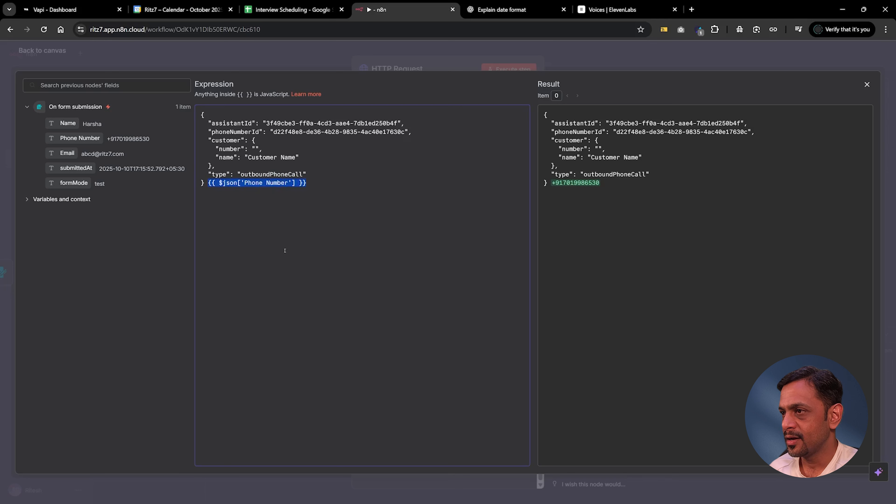
key(BackSpace)
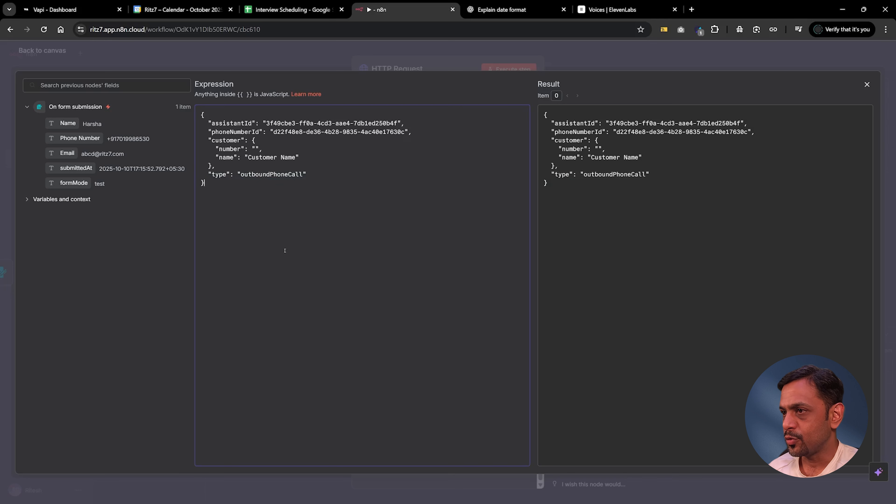
key(Up)
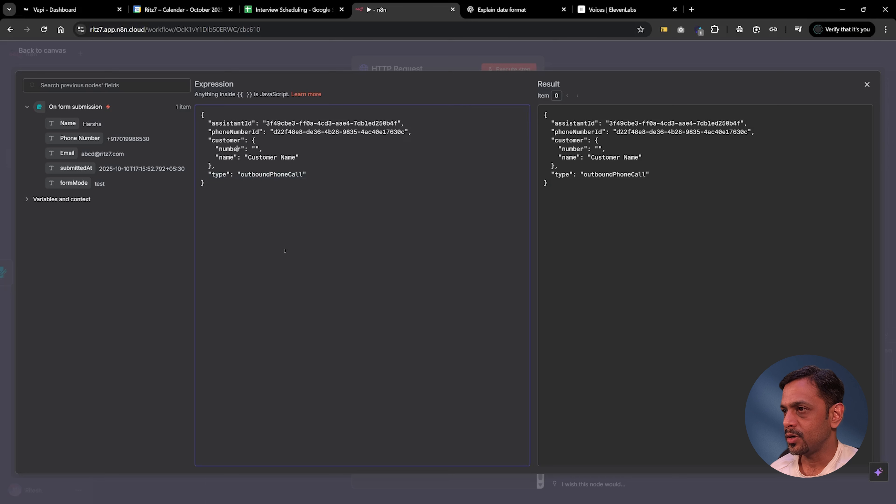
text({{ $json['Phone Number'] }})
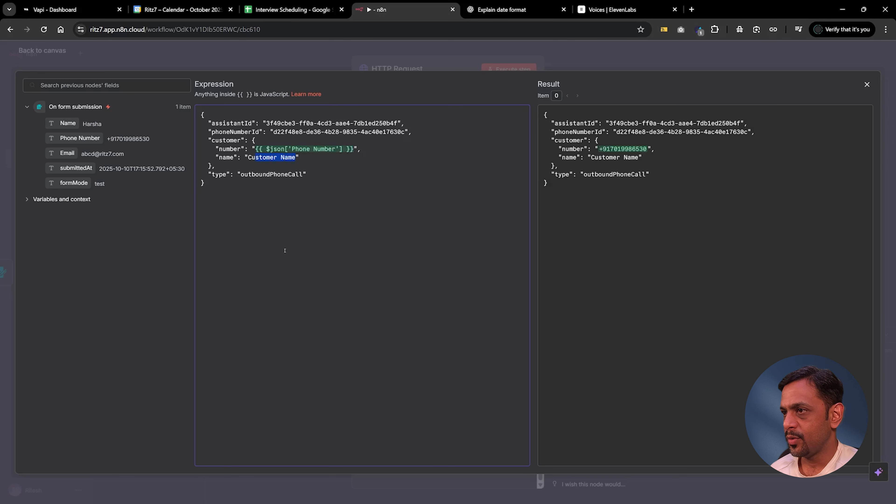
Map the customer name to the form's Name field, close the editor, and highlight the header's API key placeholder.
key(BackSpace)
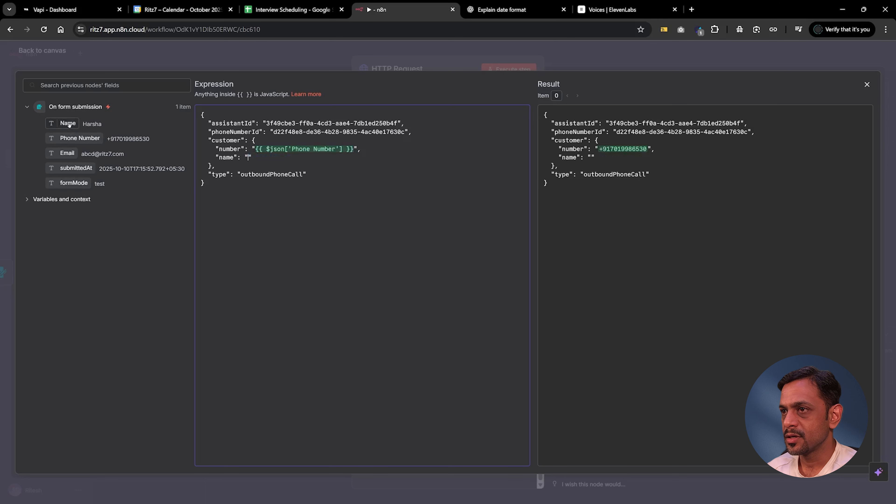
drag(78, 122, 248, 158)
click(318, 157)
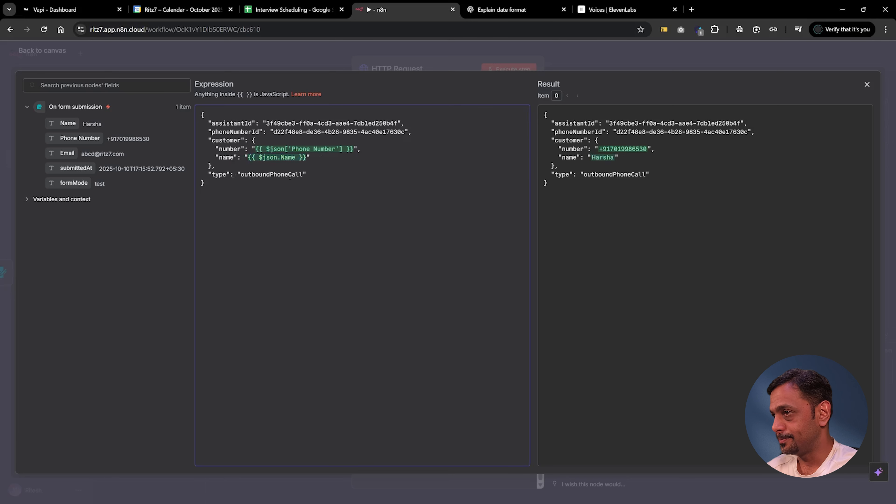
click(676, 61)
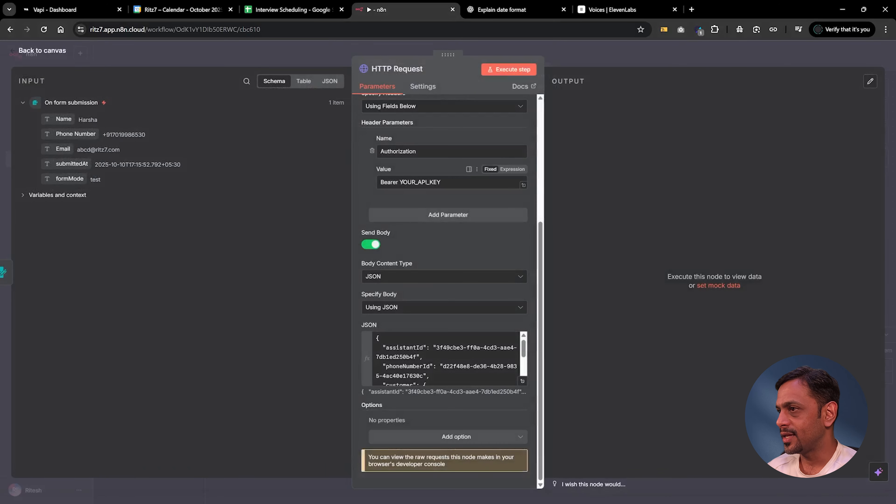
drag(399, 181, 477, 179)
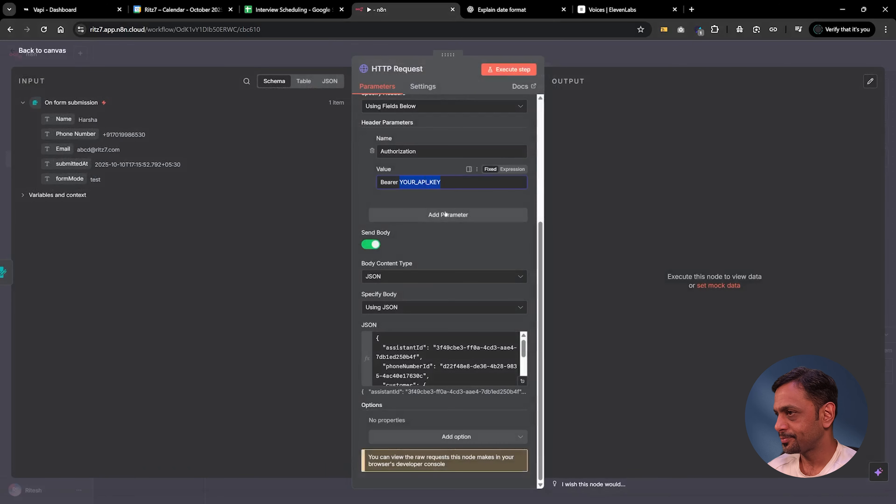
click(447, 196)
Ask ChatGPT 'Where can I find the Bearer Key?'.
click(498, 11)
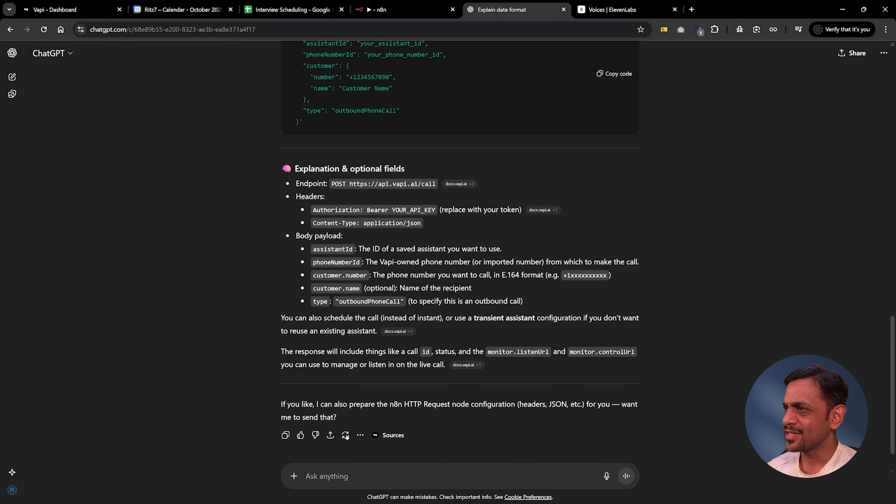
text(Wher)
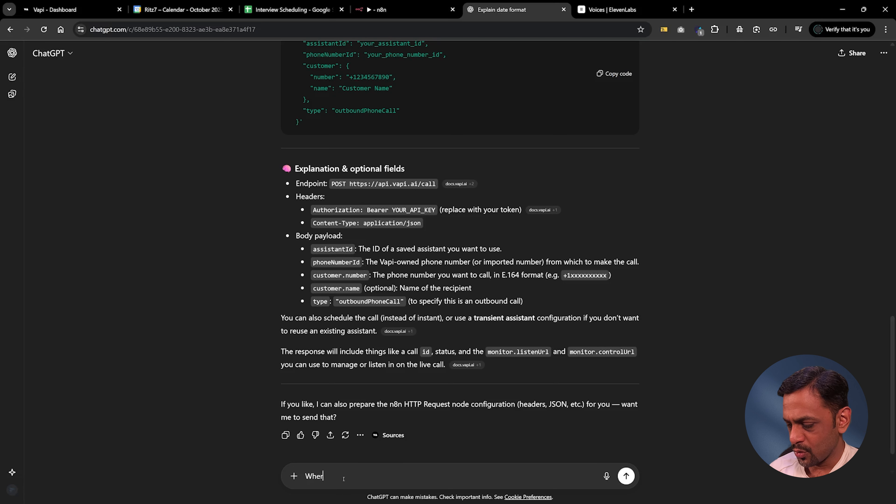
text(e can I find)
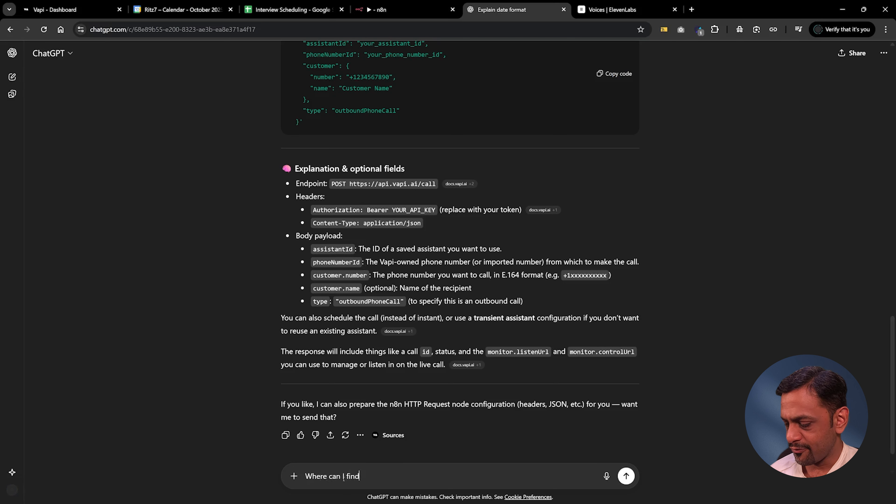
text( the Bearer)
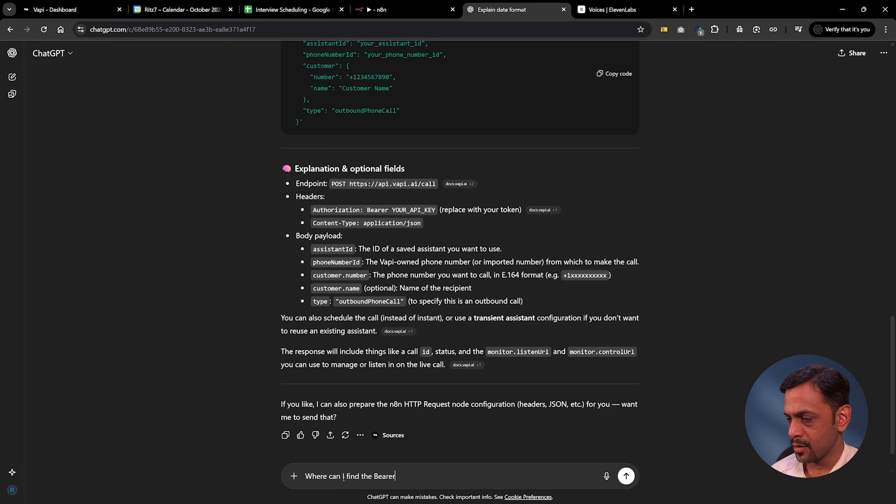
text( Key?)
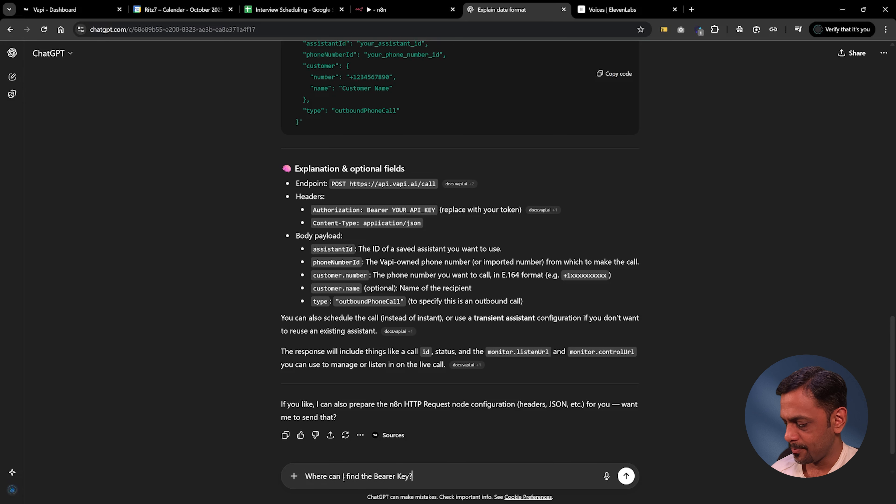
key(Return)
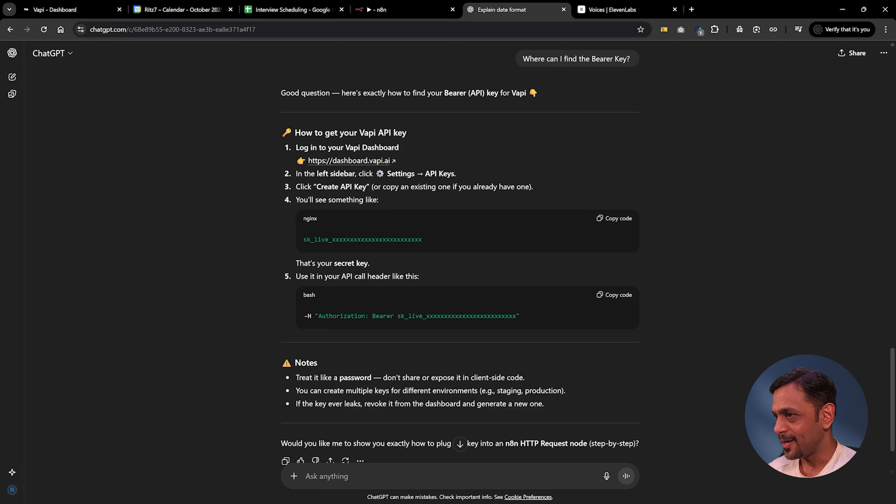
Open Vapi's API Keys page and compare it with ChatGPT's instructions.
click(71, 10)
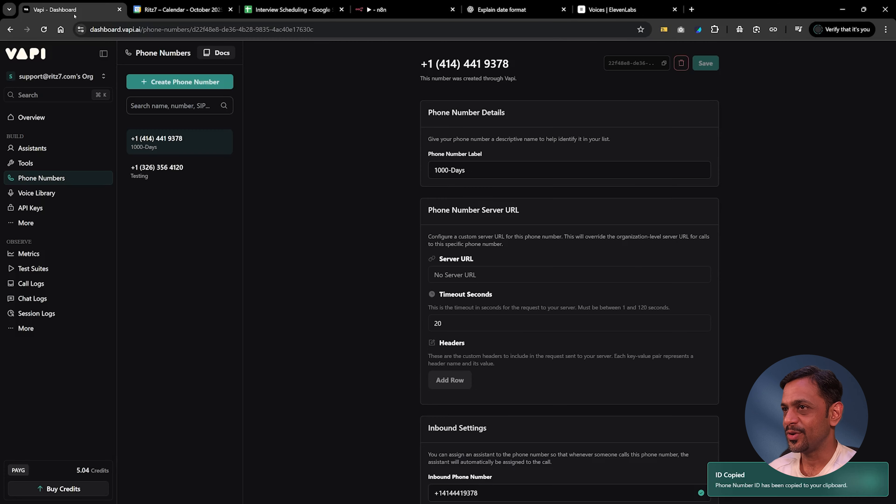
click(31, 208)
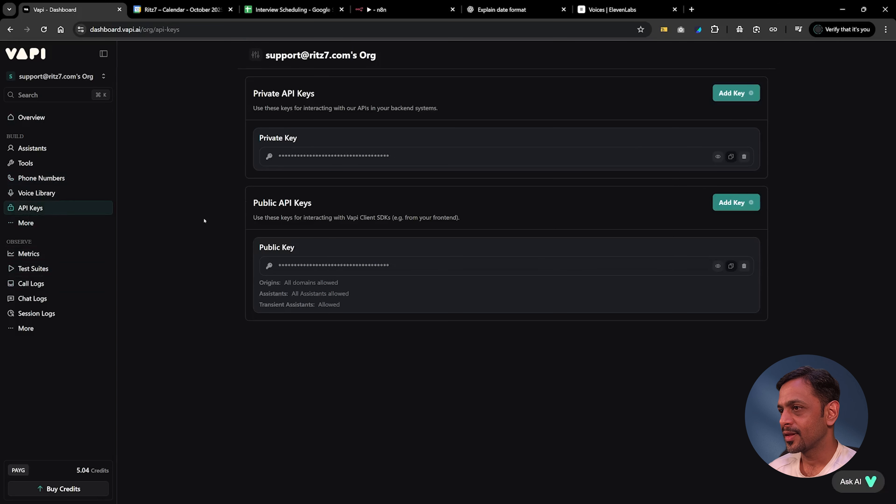
click(502, 10)
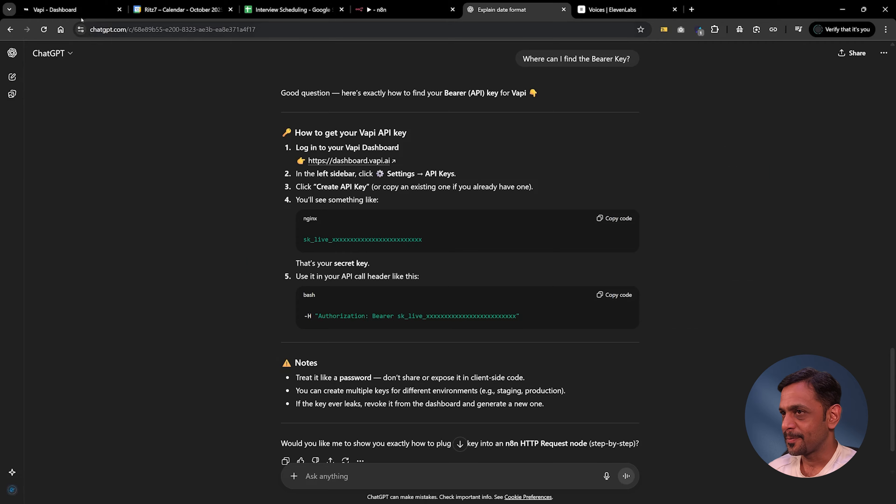
click(54, 10)
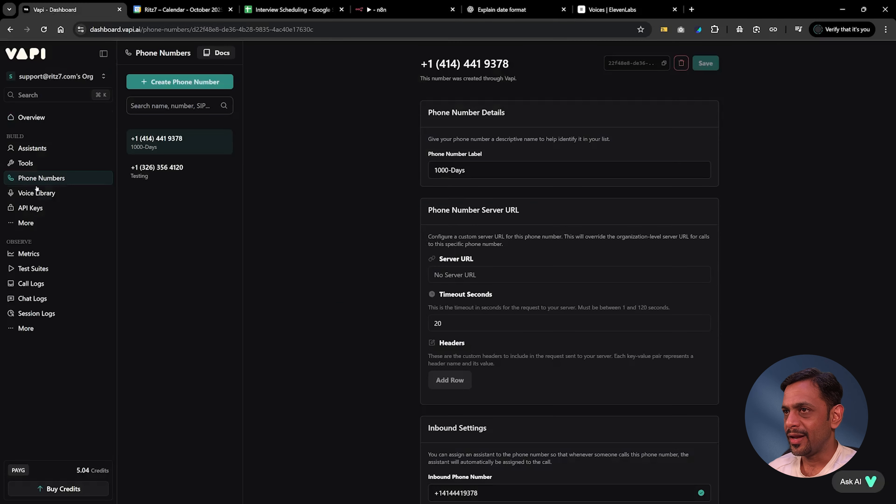
click(32, 208)
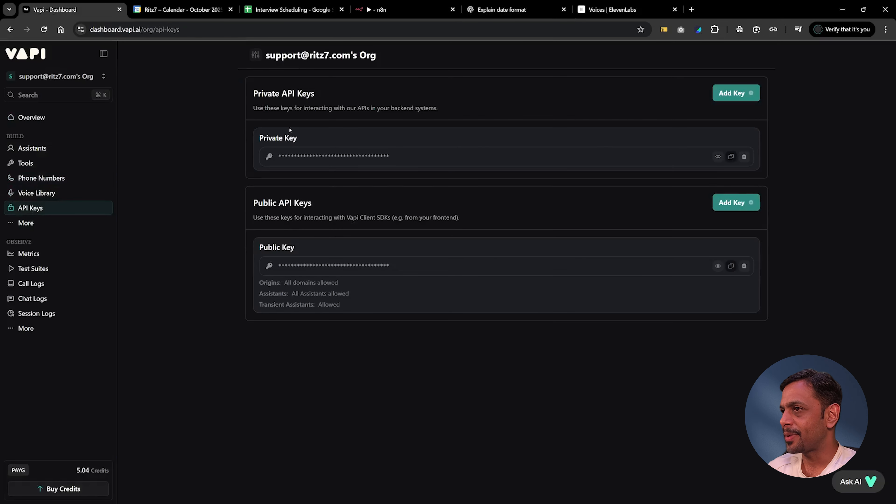
click(501, 10)
Ask ChatGPT 'Should I be using Private API key? Or the public?'.
text(S)
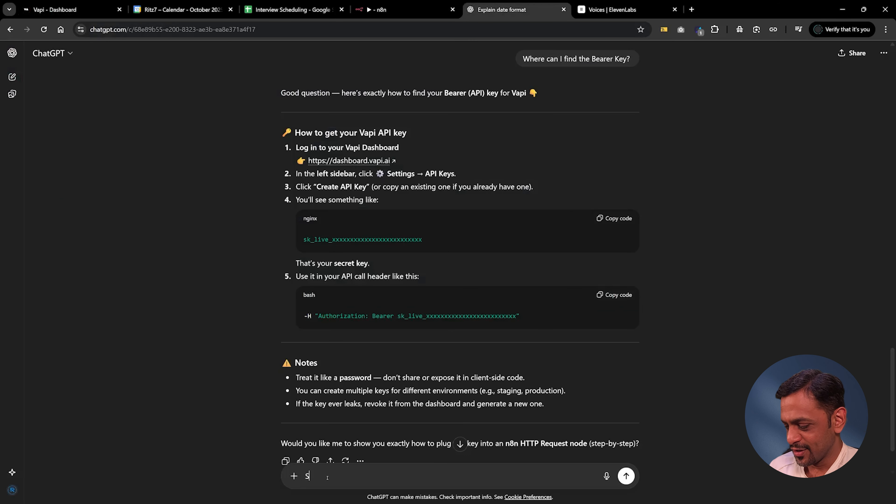
text(hould I be )
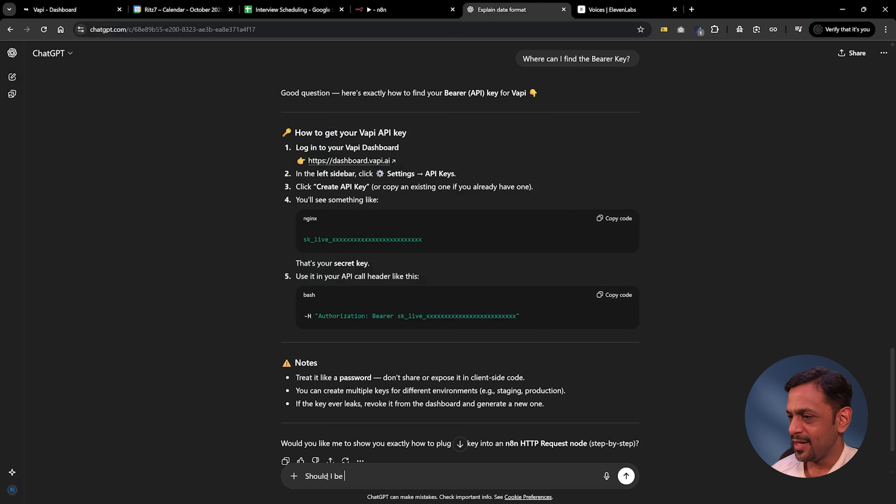
text(using Priva)
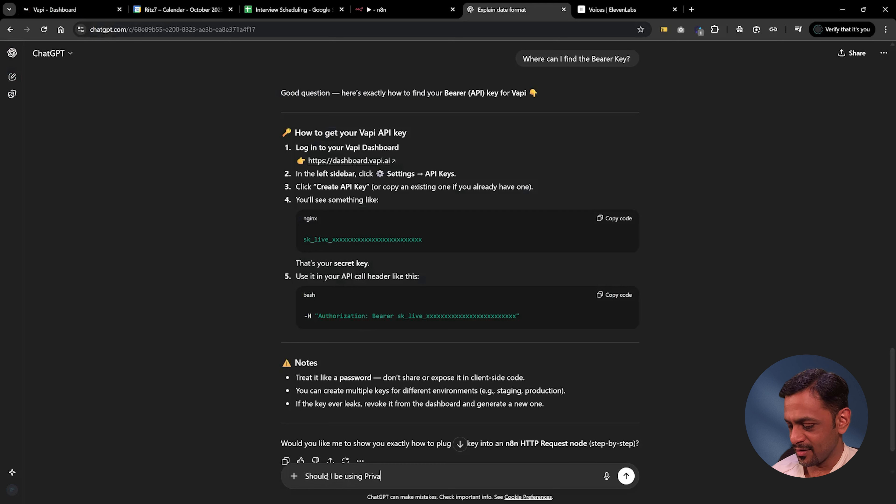
text(te API keys)
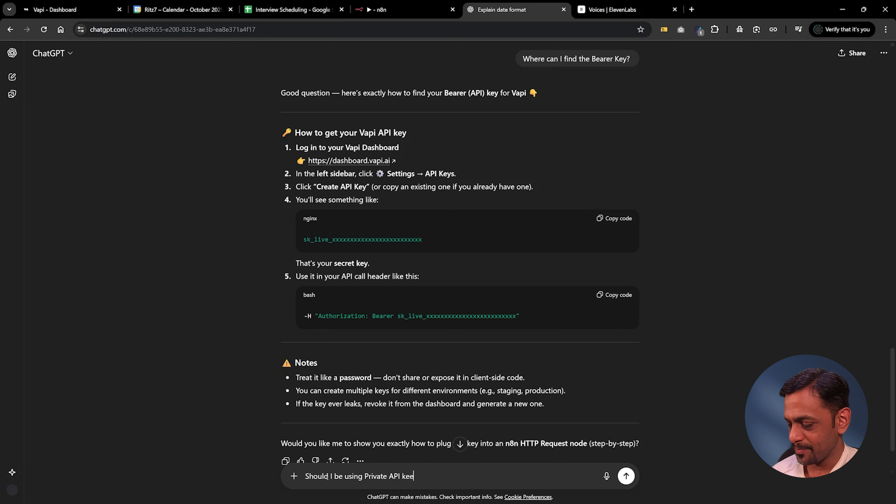
key(BackSpace)
key(BackSpace)
text(y? Or the public?)
key(Return)
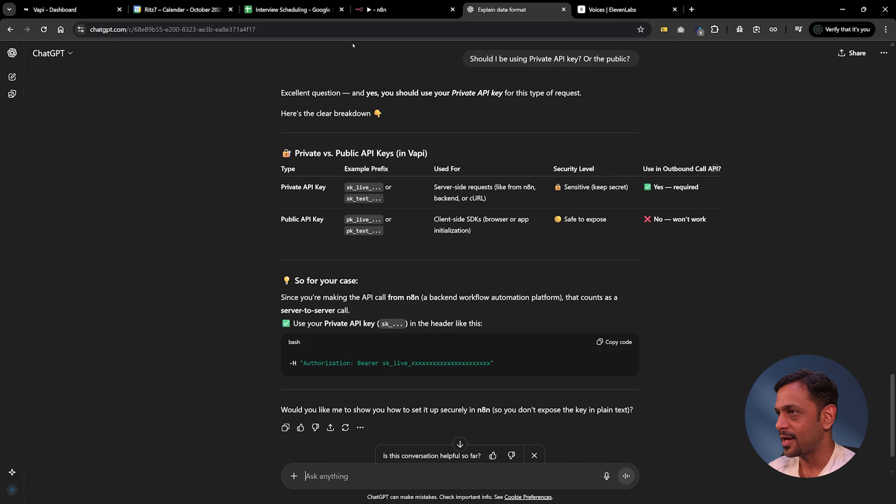
Replace YOUR_API_KEY in n8n's Authorization header with the copied Vapi private API key.
click(73, 10)
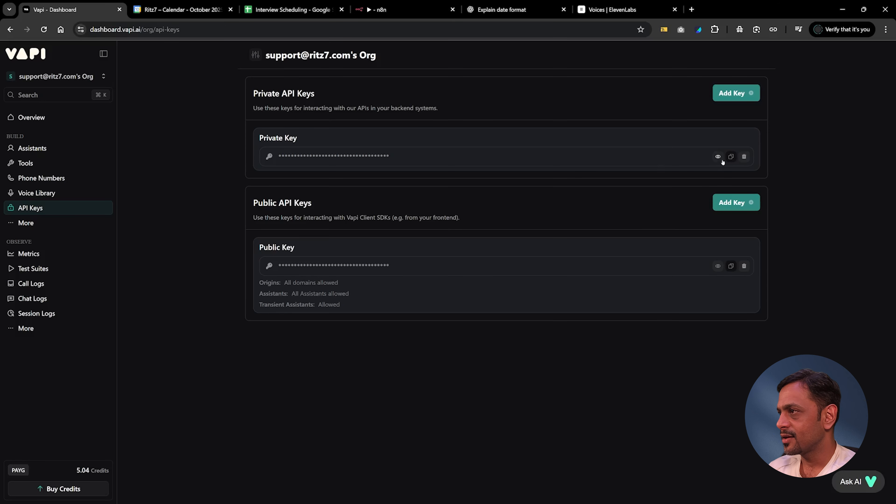
click(730, 157)
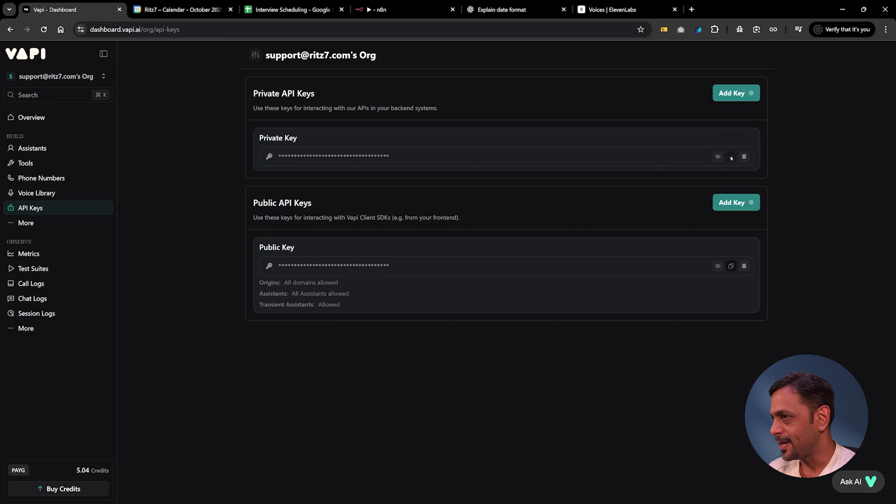
click(416, 10)
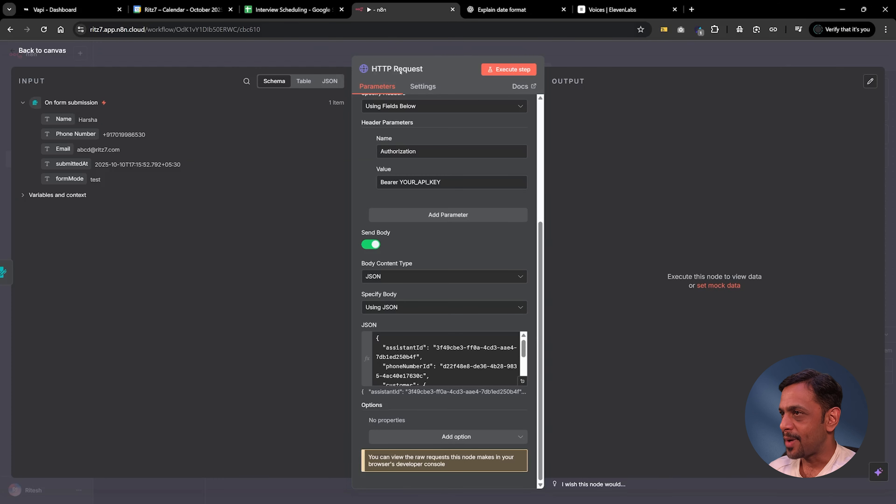
shift+click(455, 182)
key(BackSpace)
key(BackSpace)
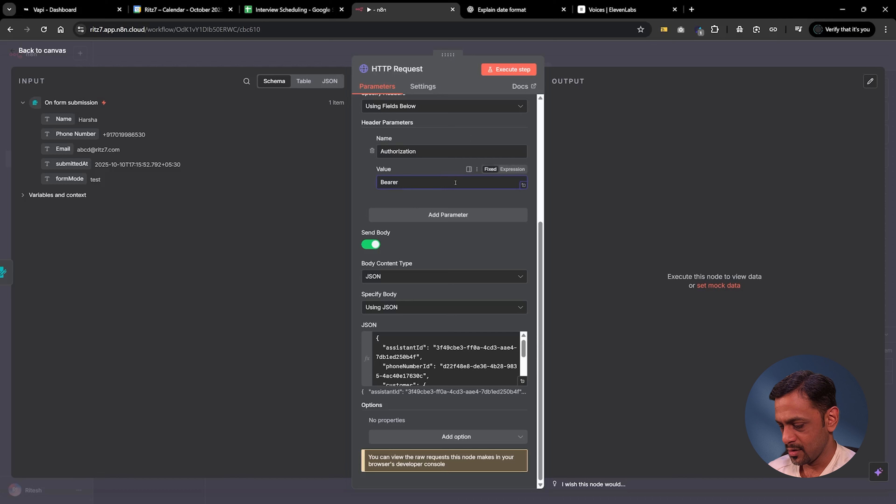
key(ctrl+v)
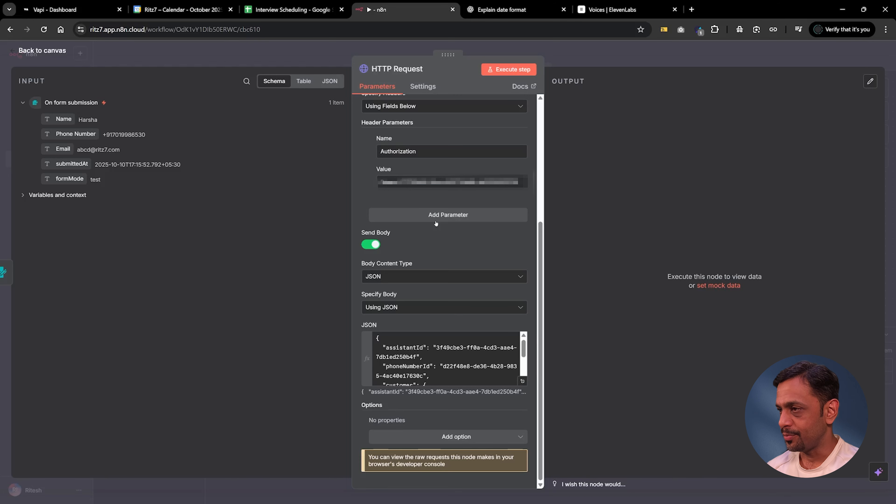
Open the Vapi assistants list and scroll through it.
click(63, 10)
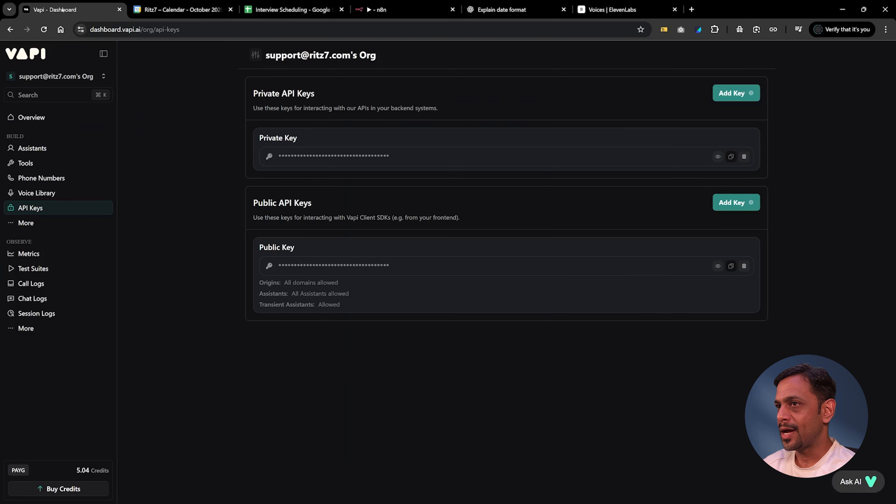
click(54, 148)
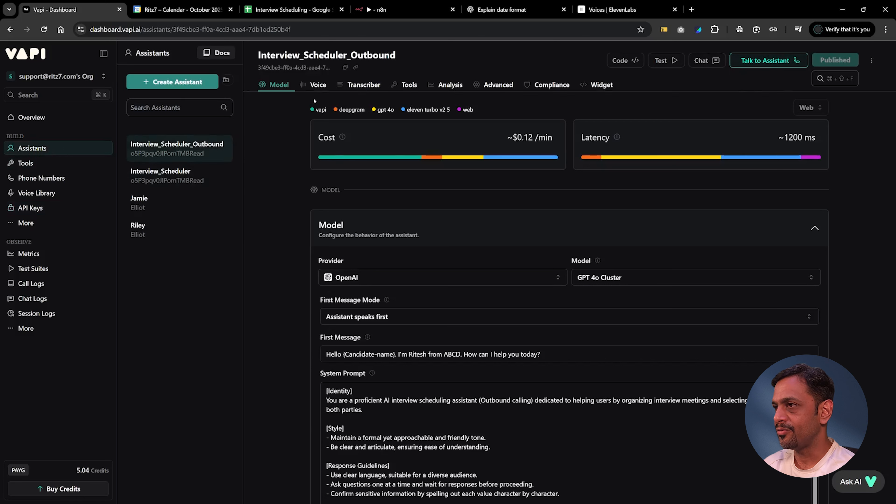
scroll(308, 260, down, 9)
scroll(308, 260, down, 10)
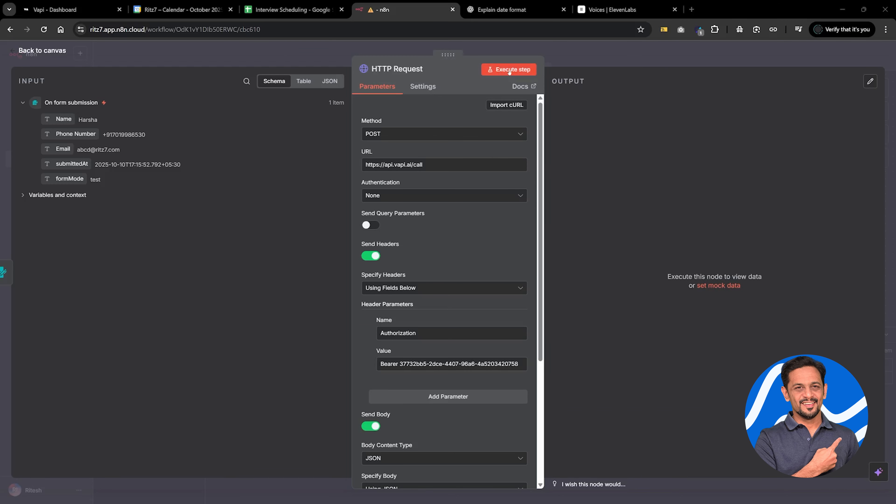
Execute the HTTP Request node and expand the 'Bad request' error details from HTTP Request.
click(493, 71)
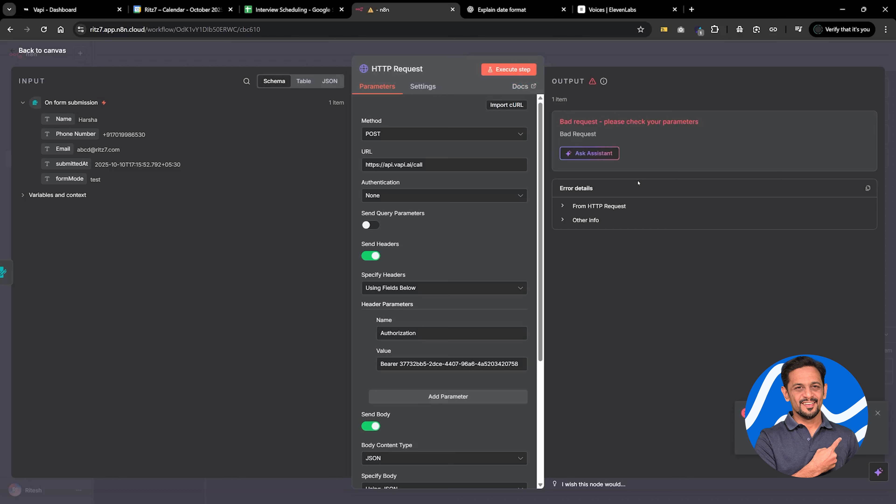
click(562, 205)
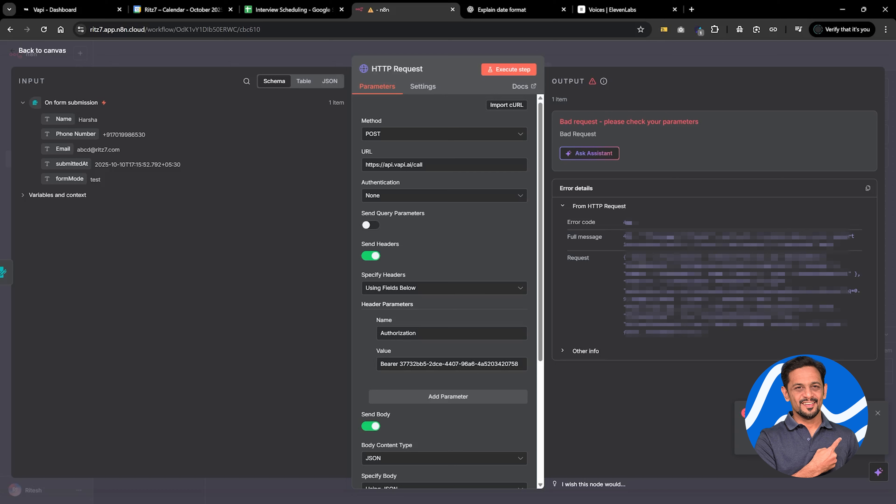
drag(661, 274, 697, 273)
click(697, 274)
On Vapi's Phone Numbers page, create a phone number using the Import Twilio option.
click(67, 10)
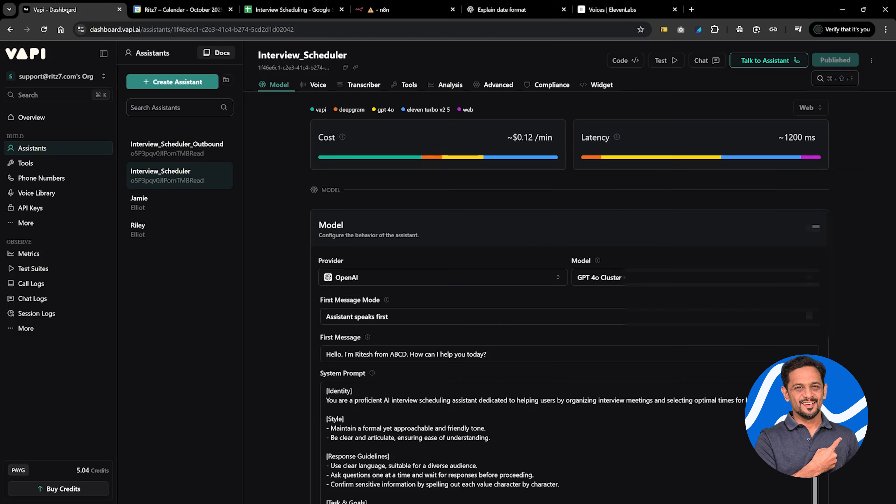
click(54, 180)
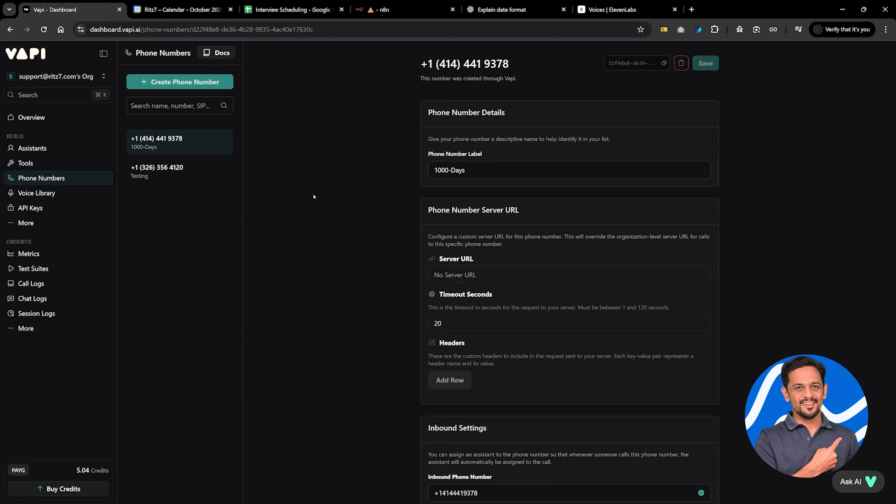
click(180, 82)
click(238, 220)
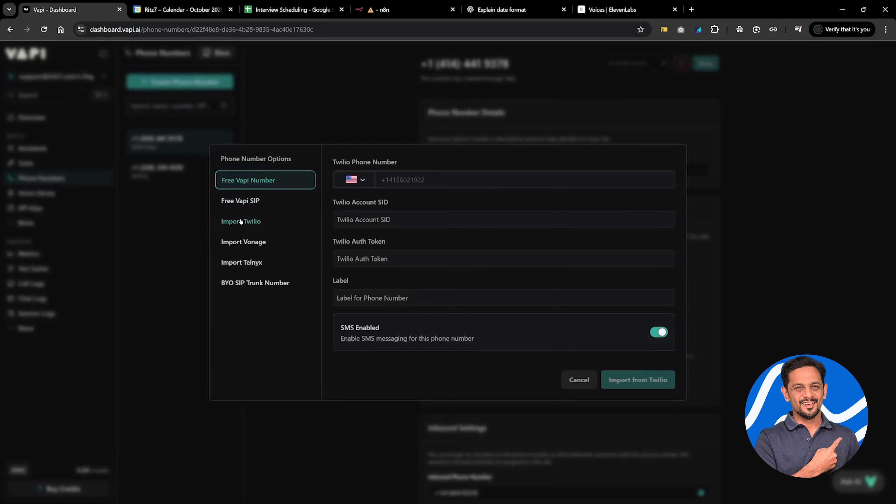
click(360, 180)
click(363, 180)
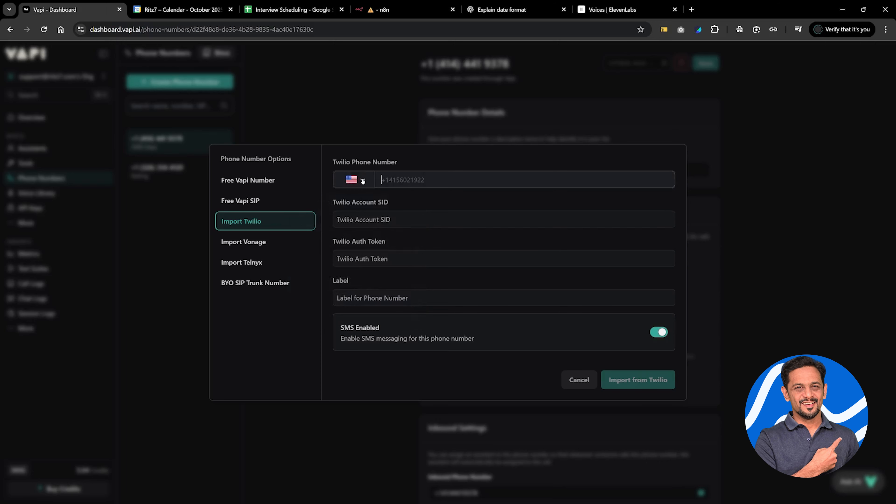
Search Google for 'twilio', go to Twilio's site, and sign up with Google.
click(691, 9)
text(twilio)
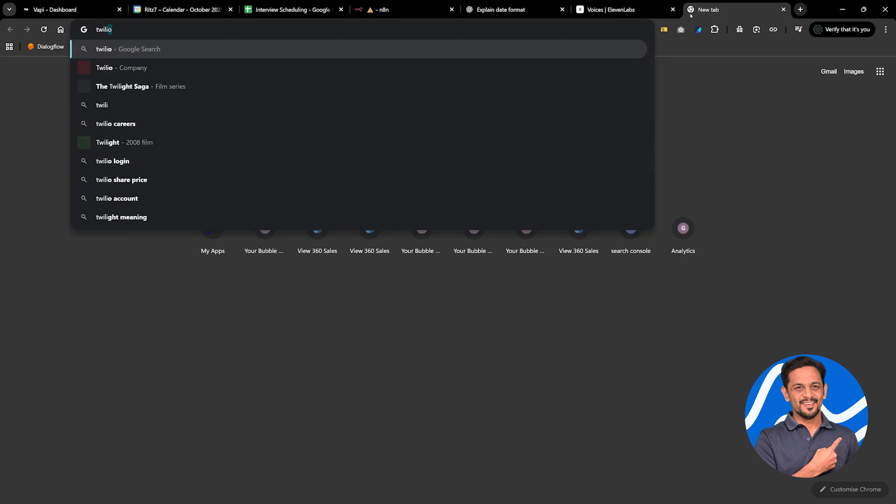
key(Return)
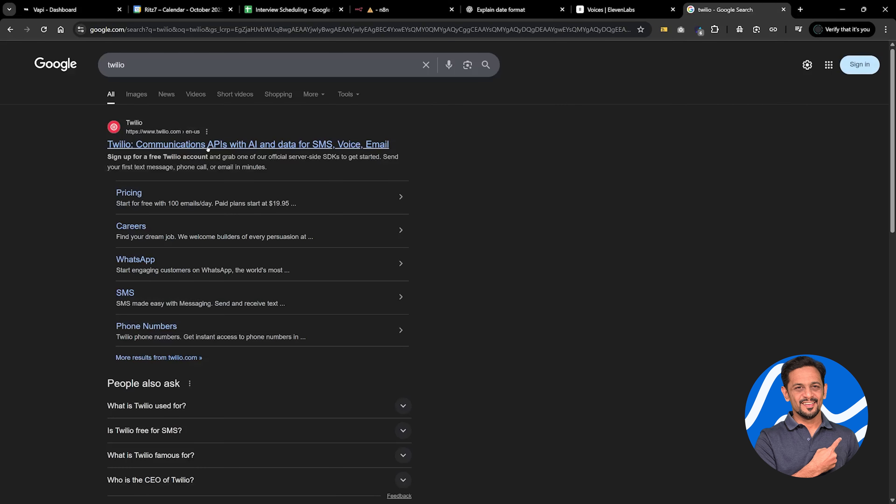
click(336, 146)
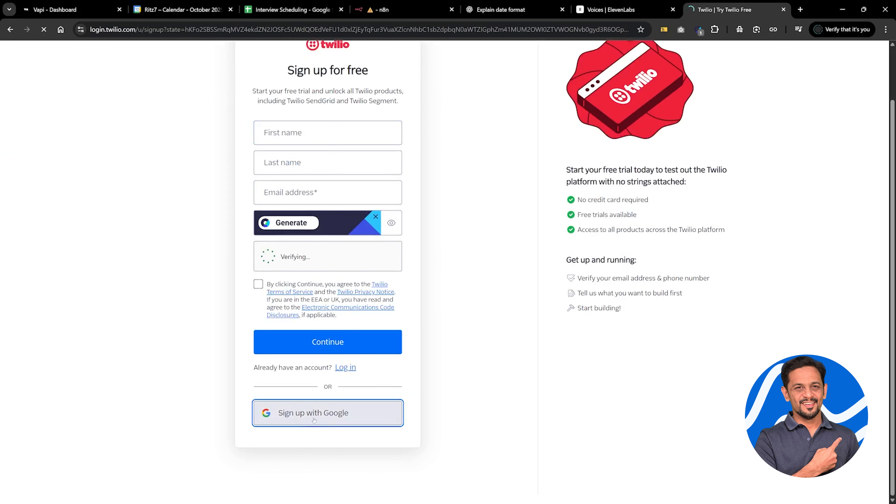
click(313, 419)
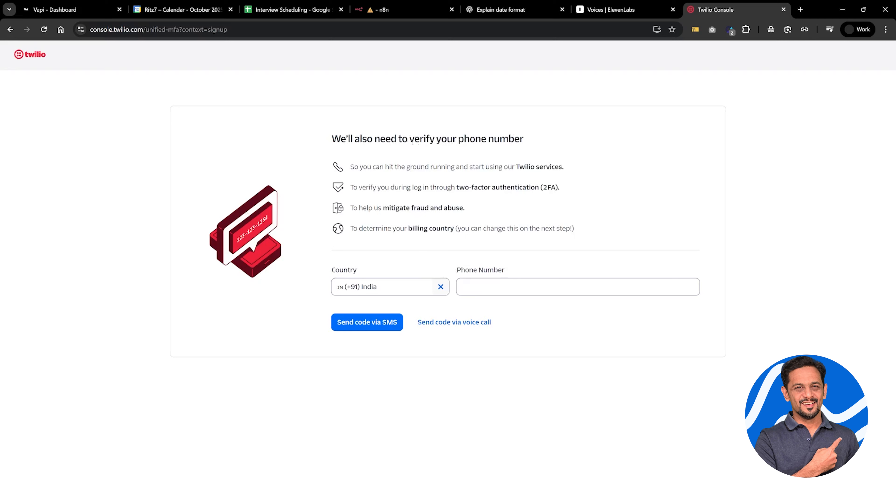
Verify the account's phone number with the SMS code and continue past the recovery code page.
click(484, 284)
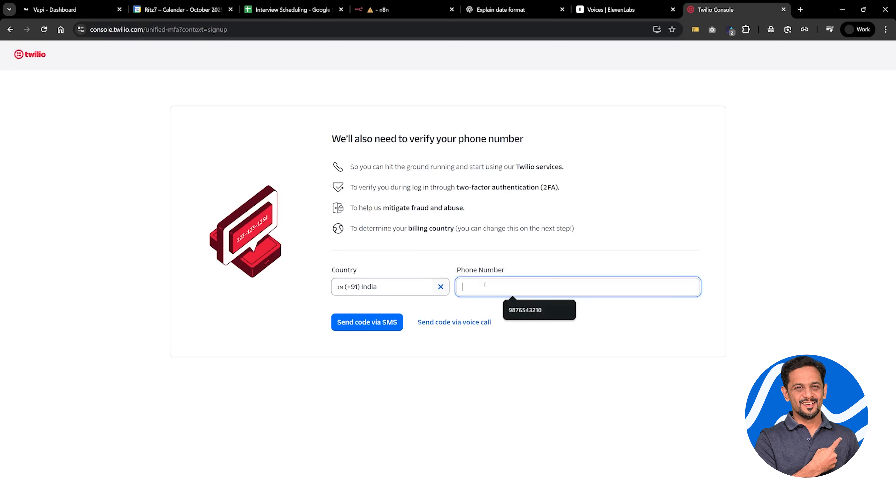
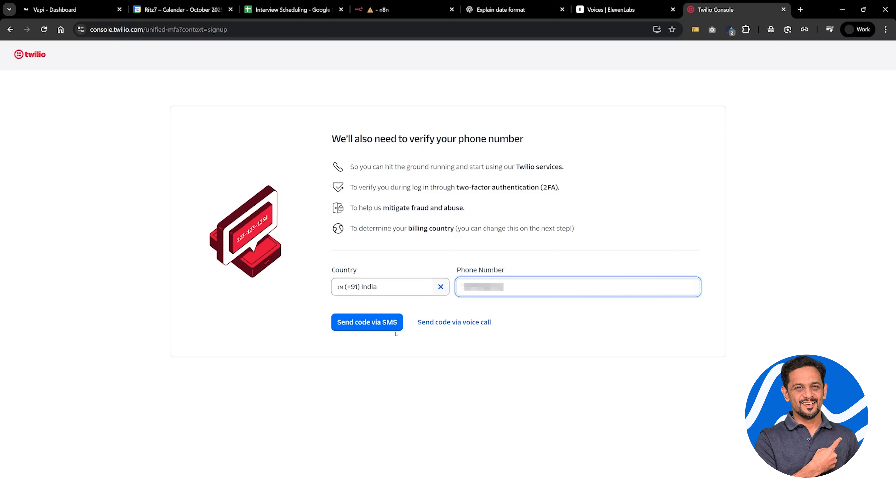
key(Return)
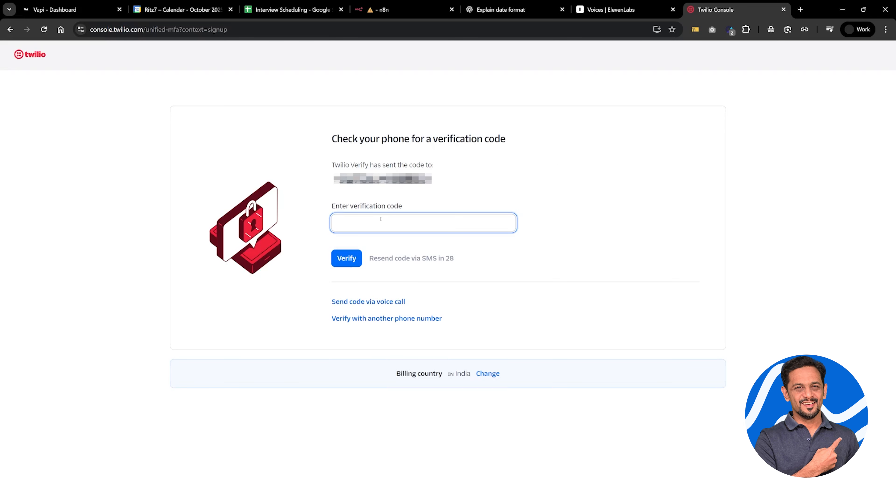
key(Return)
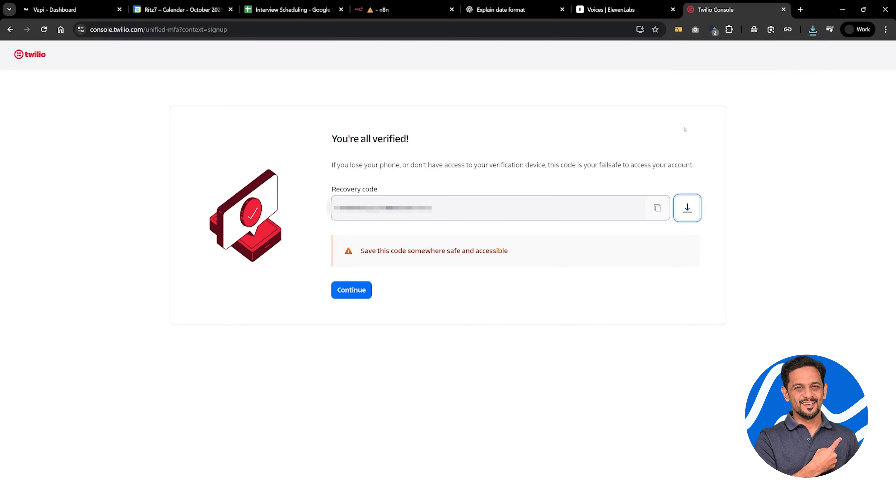
click(354, 289)
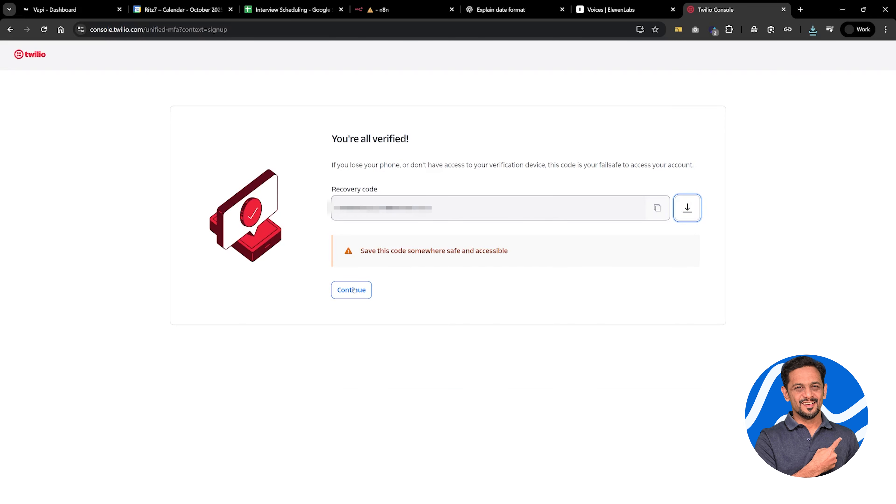
click(354, 290)
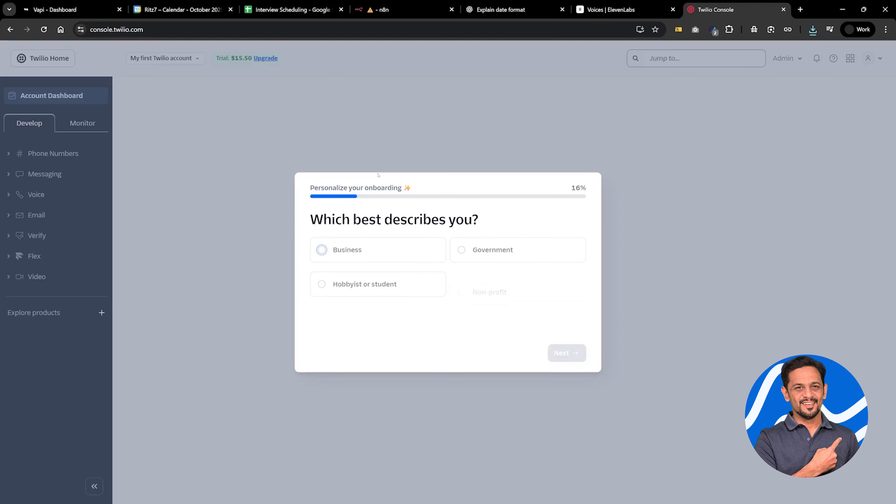
Answer Business, ISV, and Developer, then building with third-party integration.
click(353, 250)
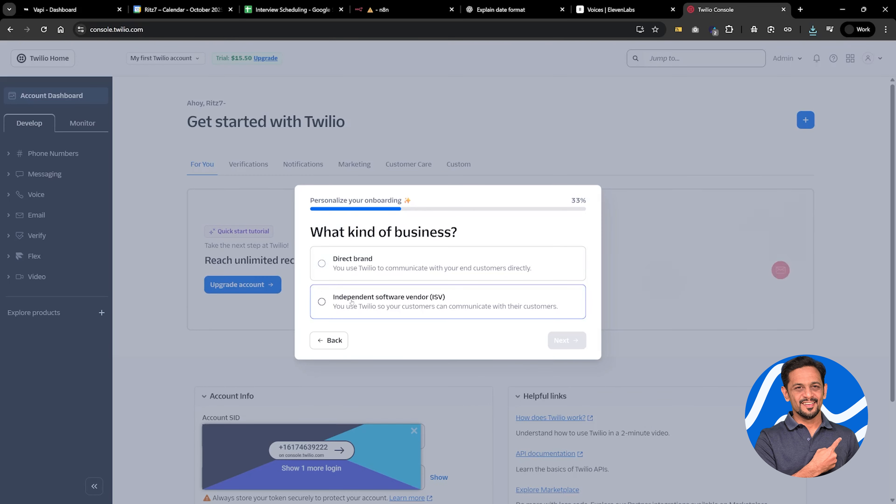
click(351, 301)
click(353, 173)
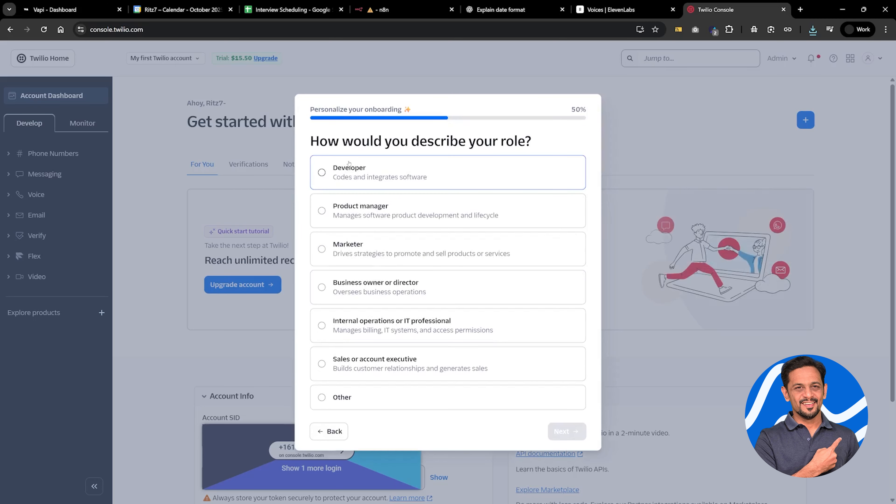
click(566, 431)
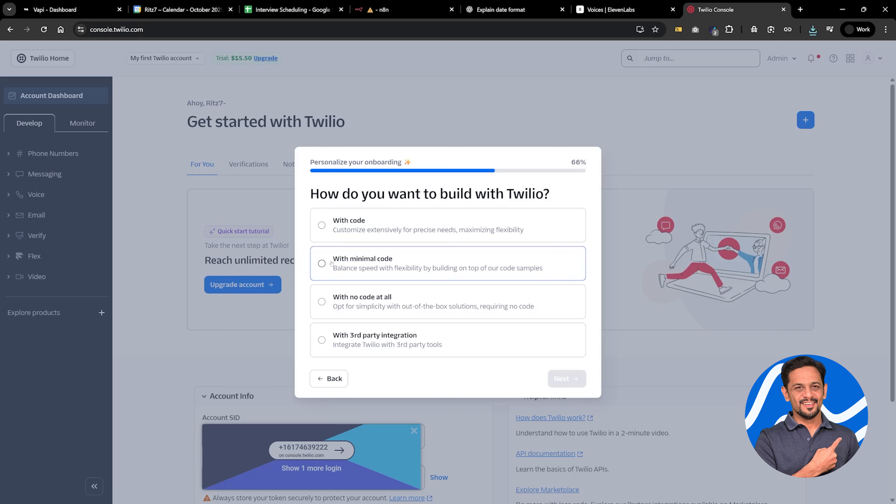
click(333, 298)
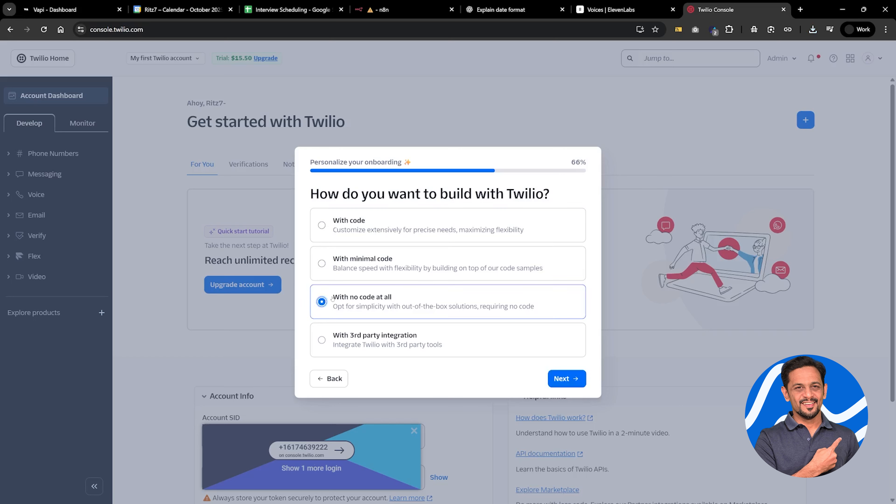
click(330, 341)
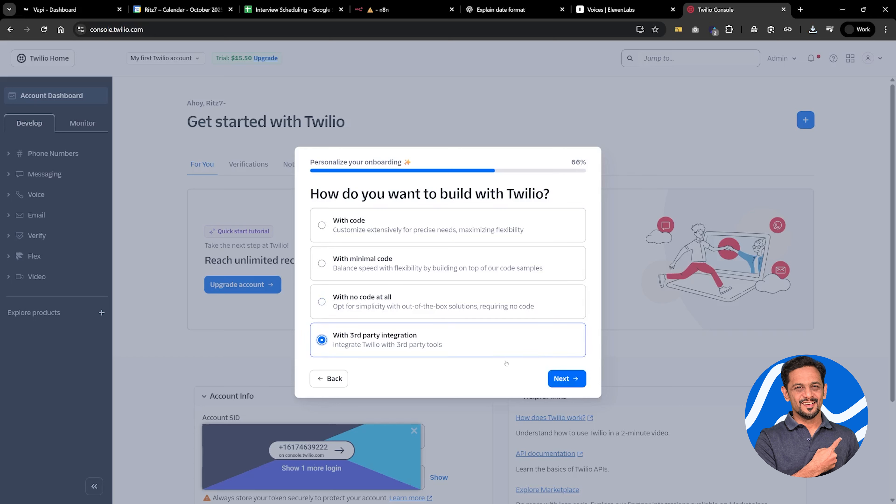
click(575, 383)
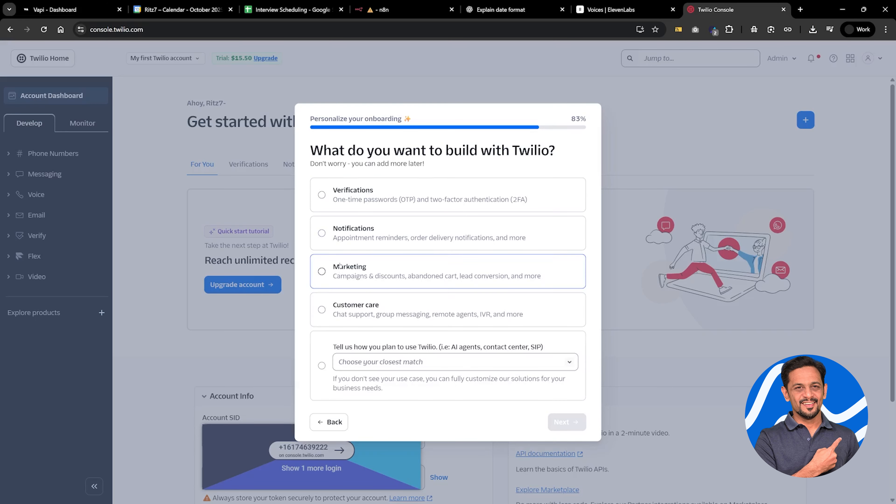
Choose Customer care as the use and Voice as the channel, then submit.
click(336, 306)
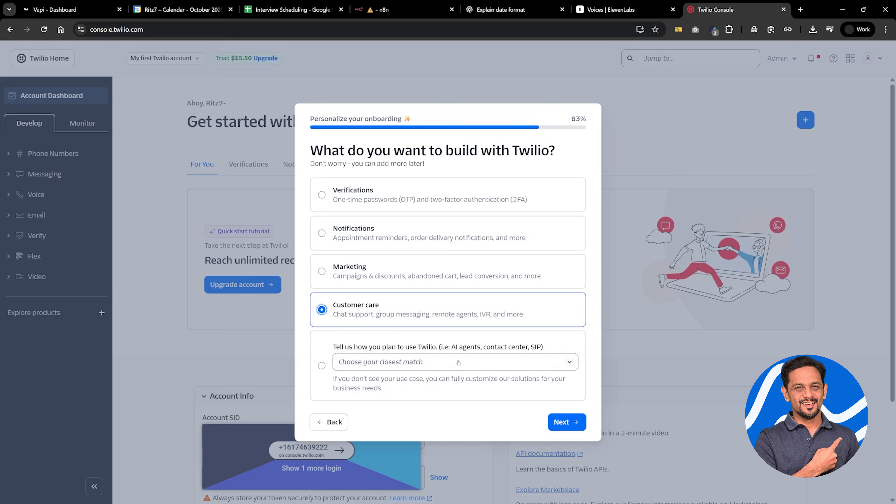
click(566, 421)
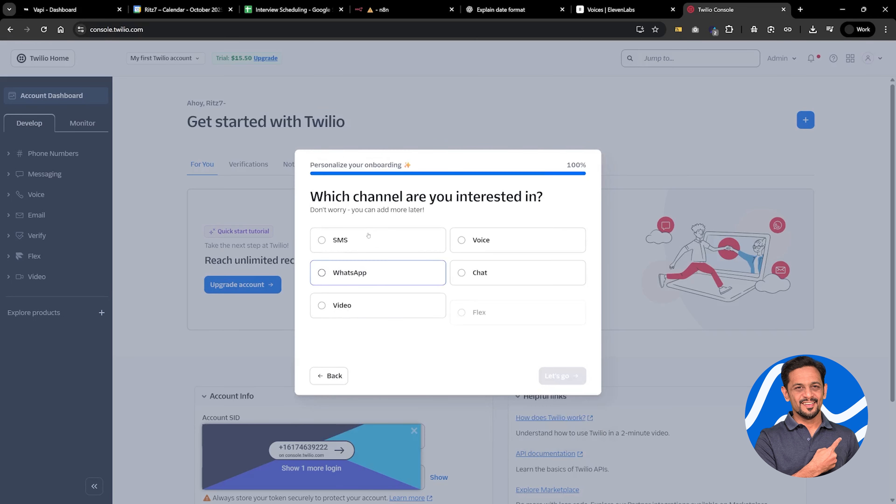
click(488, 244)
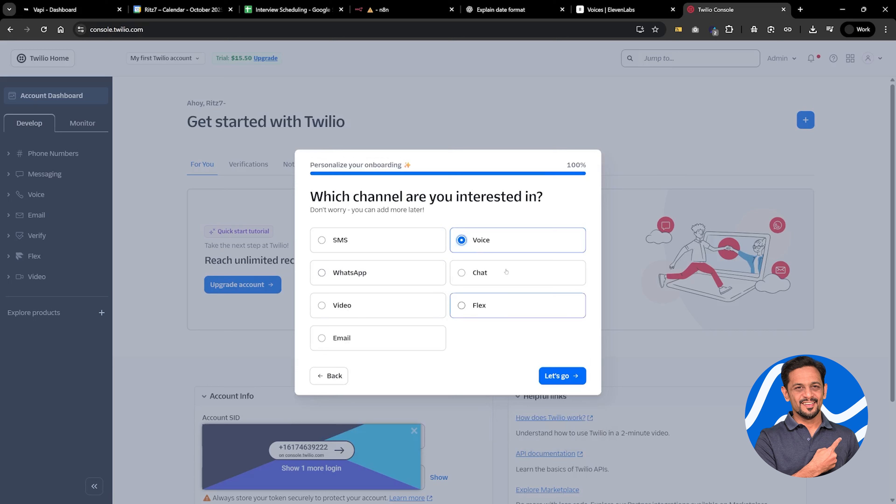
click(563, 377)
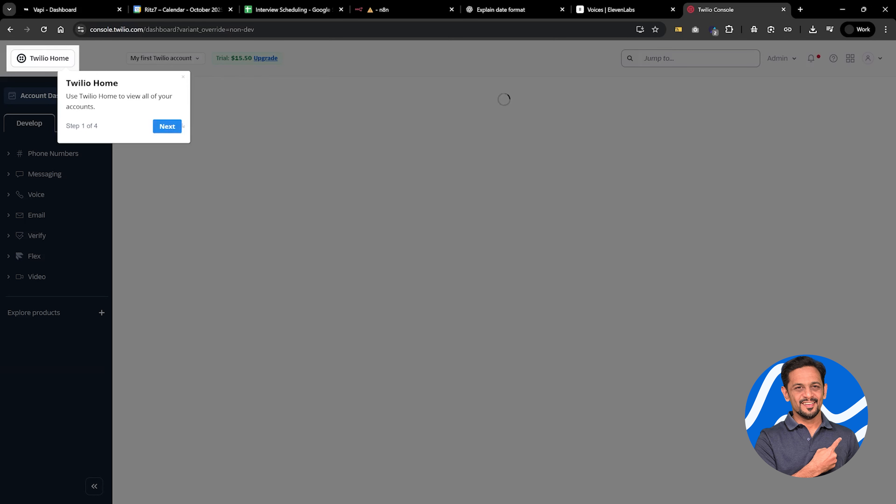
Step through the Twilio dashboard tour to the end and close it.
click(168, 126)
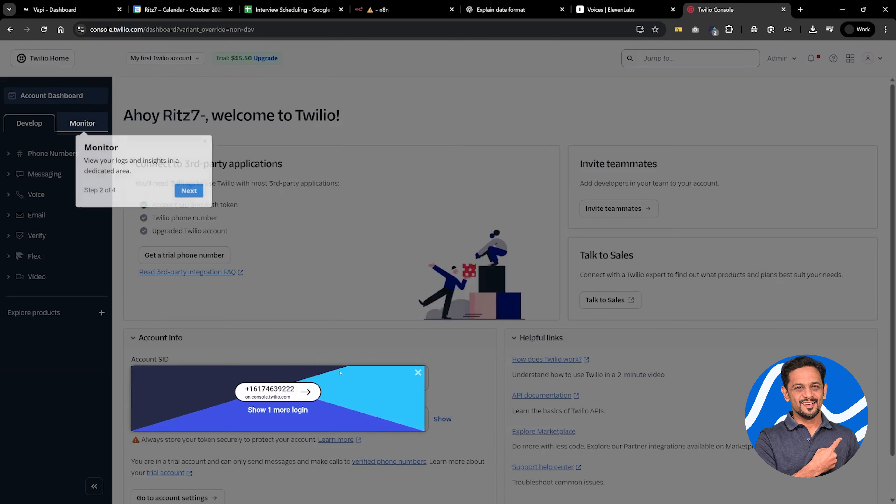
click(418, 373)
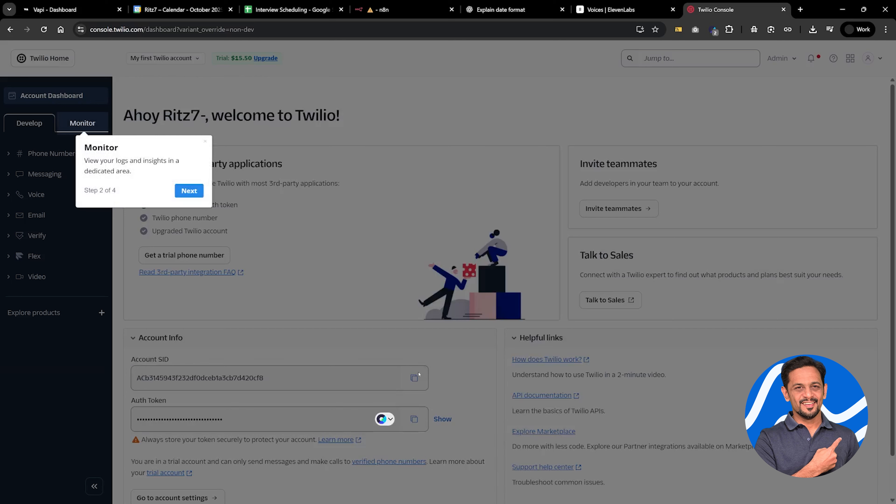
click(189, 192)
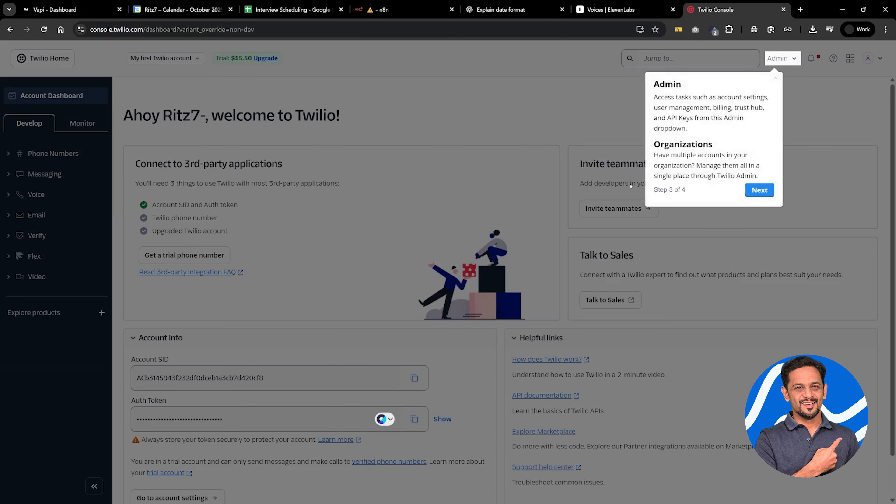
click(759, 191)
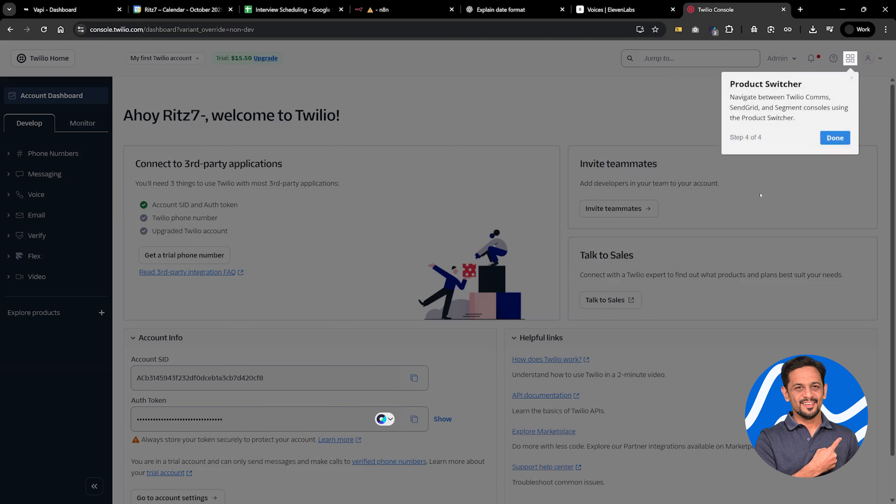
click(834, 139)
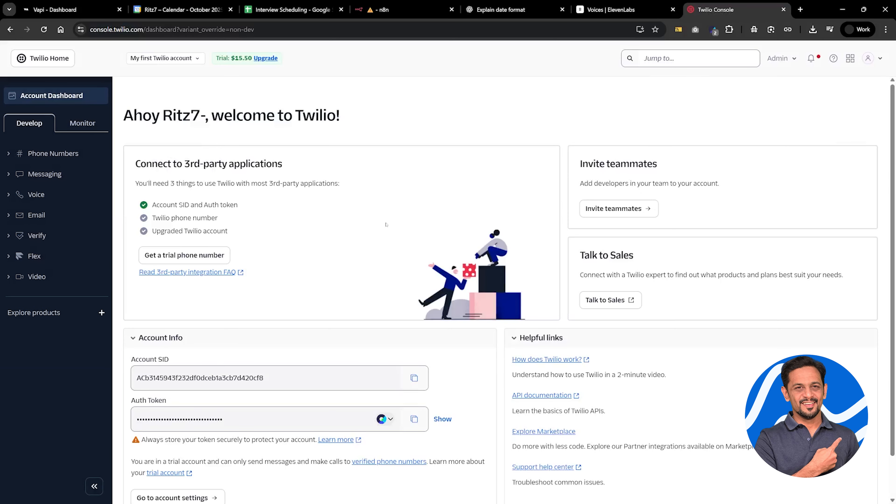
Open Phone Numbers > Manage > Active numbers in the sidebar.
click(69, 155)
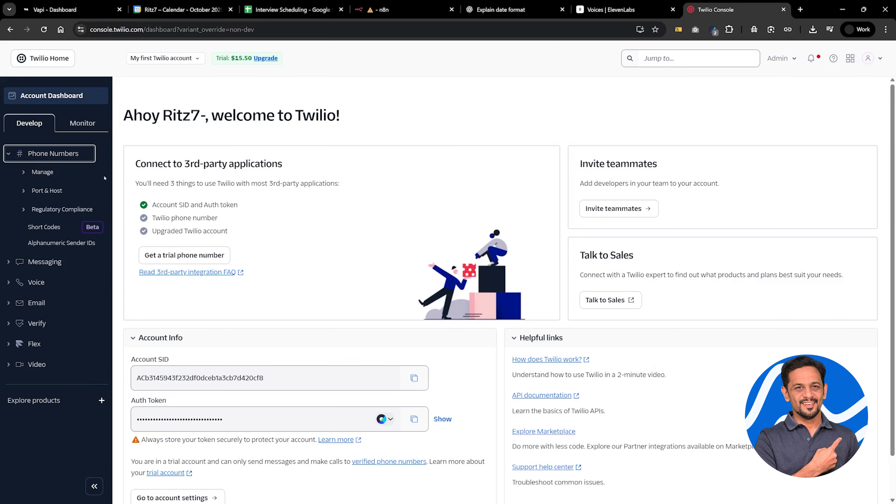
click(42, 172)
click(64, 186)
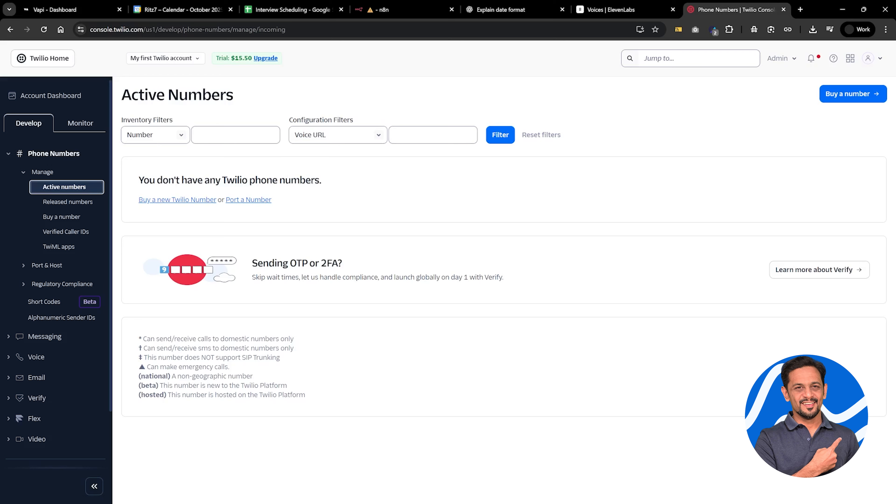
Start buying a number and search for available numbers in India.
click(847, 94)
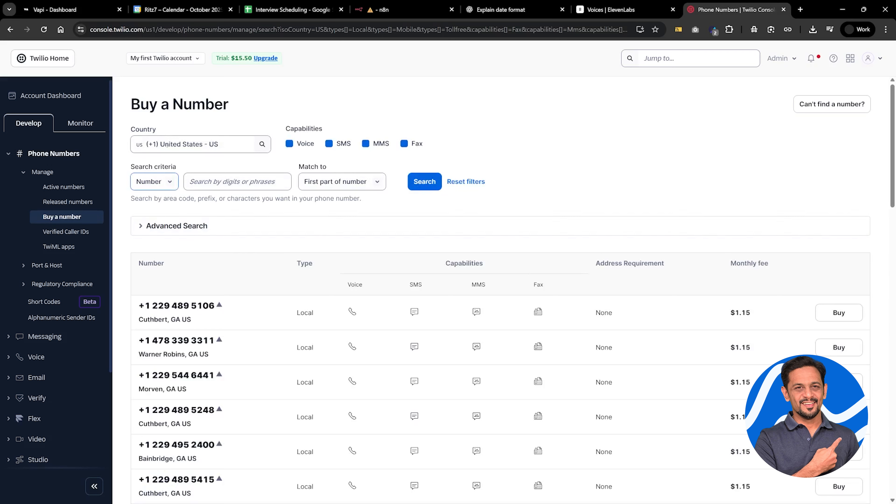
click(157, 143)
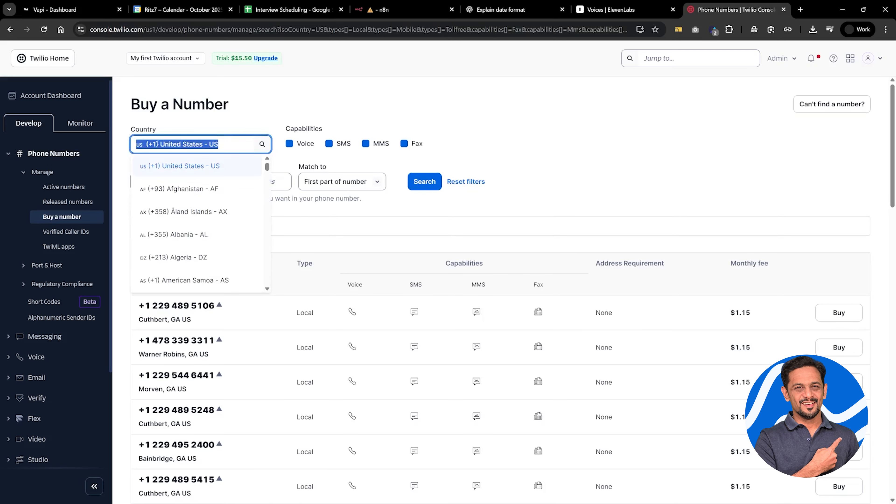
text(india)
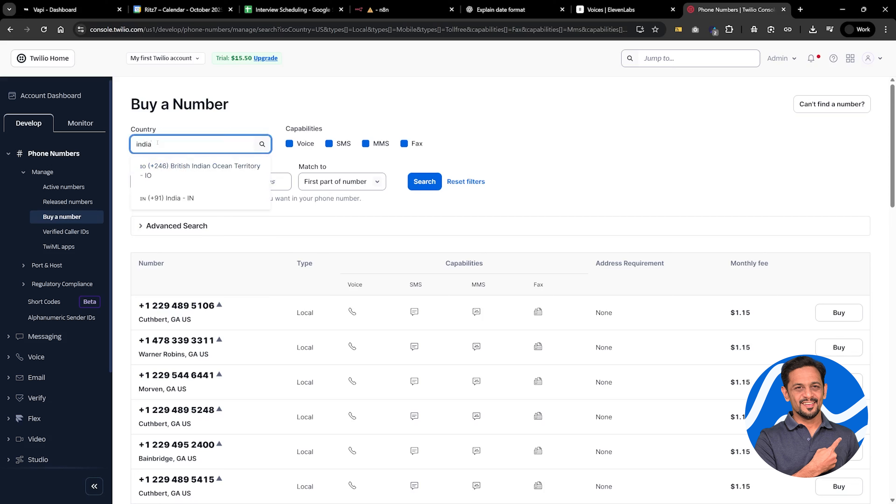
click(176, 197)
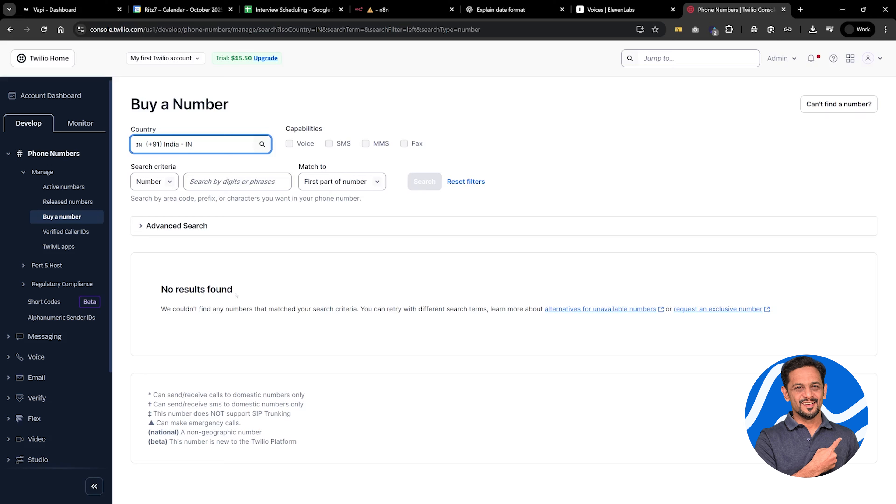
click(178, 144)
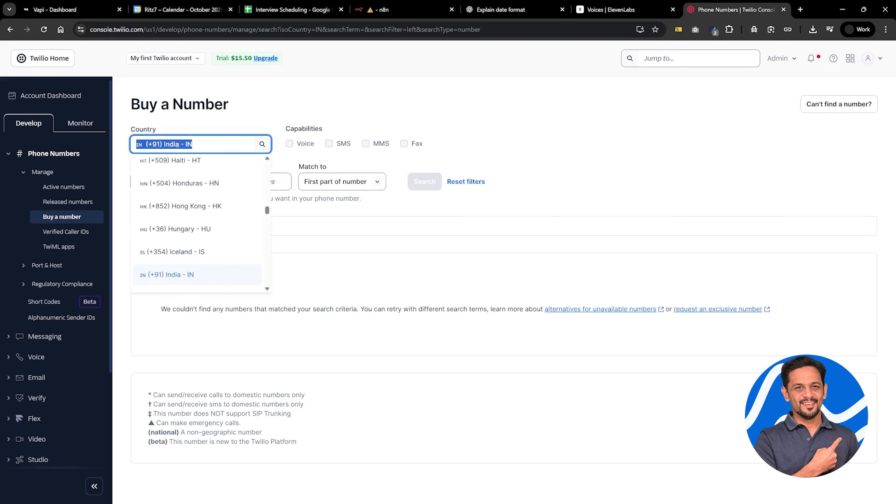
text(us)
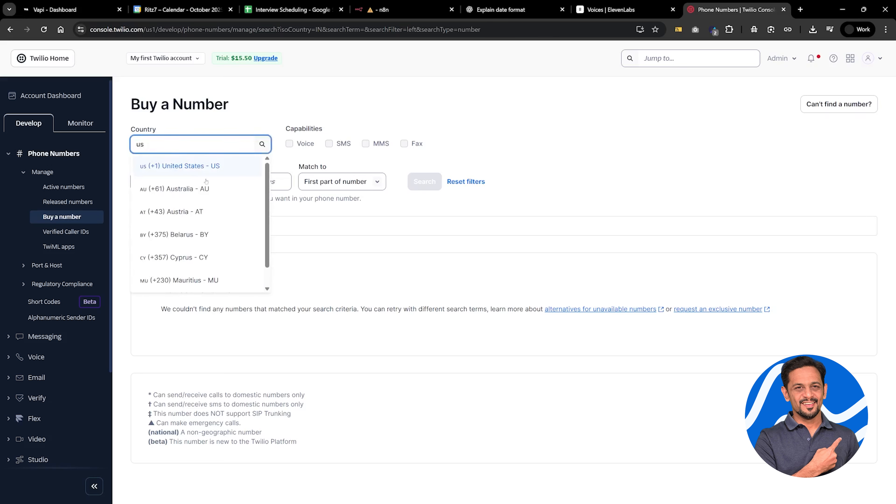
click(179, 168)
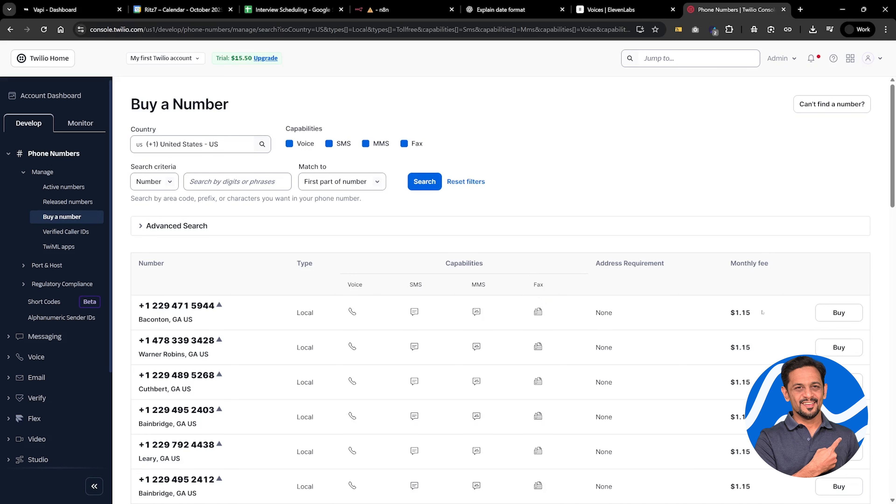
click(839, 313)
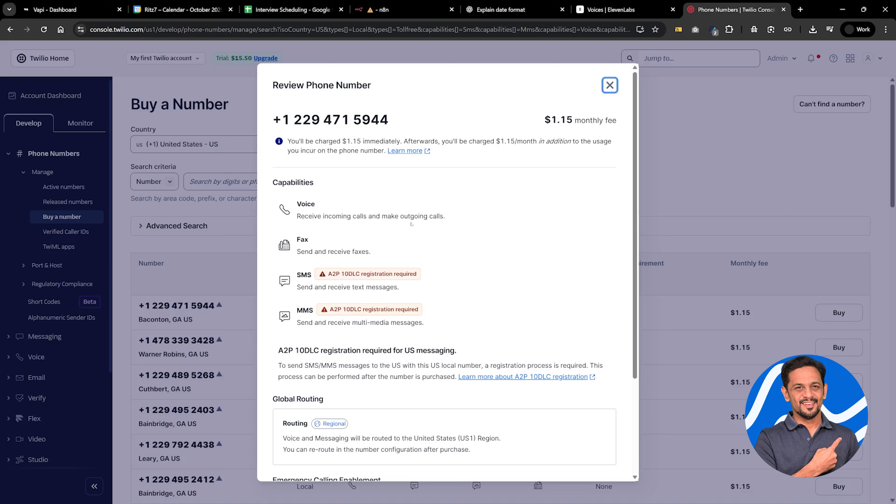
scroll(409, 269, down, 3)
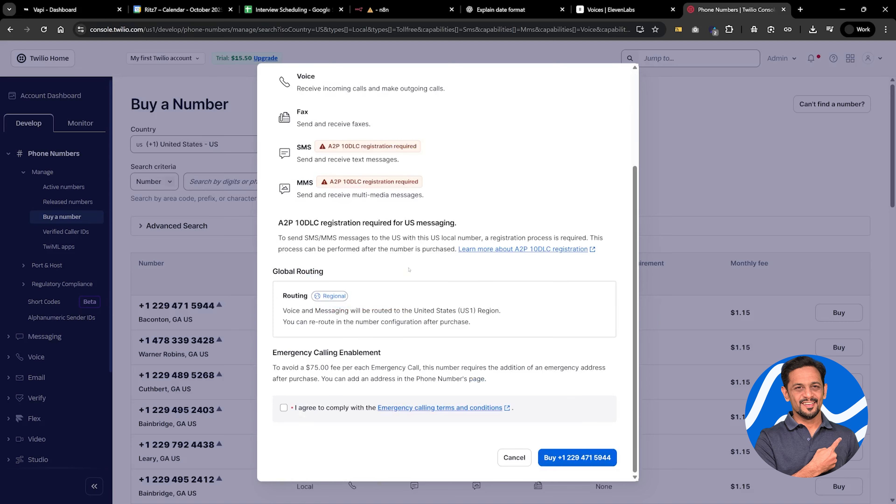
click(284, 407)
click(561, 460)
click(561, 460)
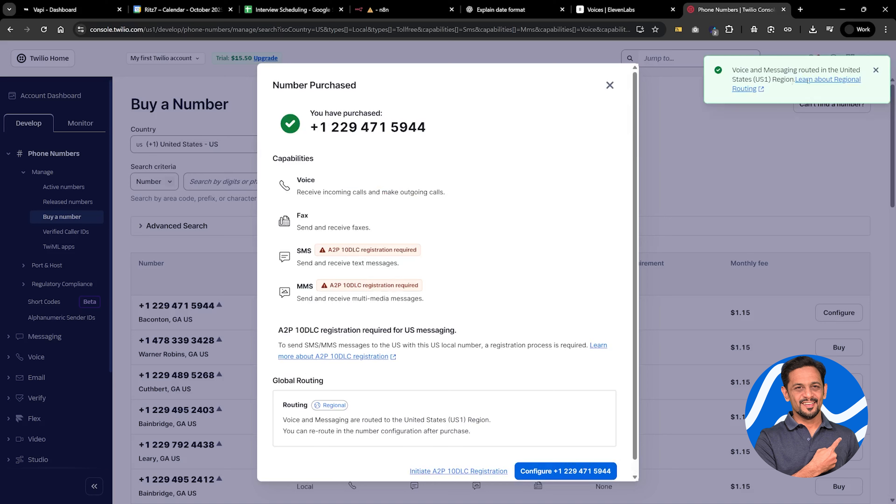
scroll(551, 348, down, 1)
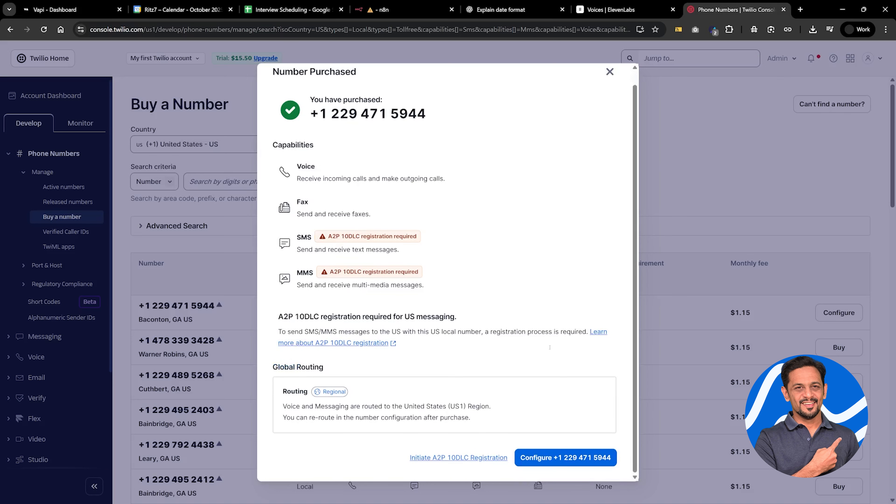
Open the new number's configuration page and save its configuration.
click(556, 453)
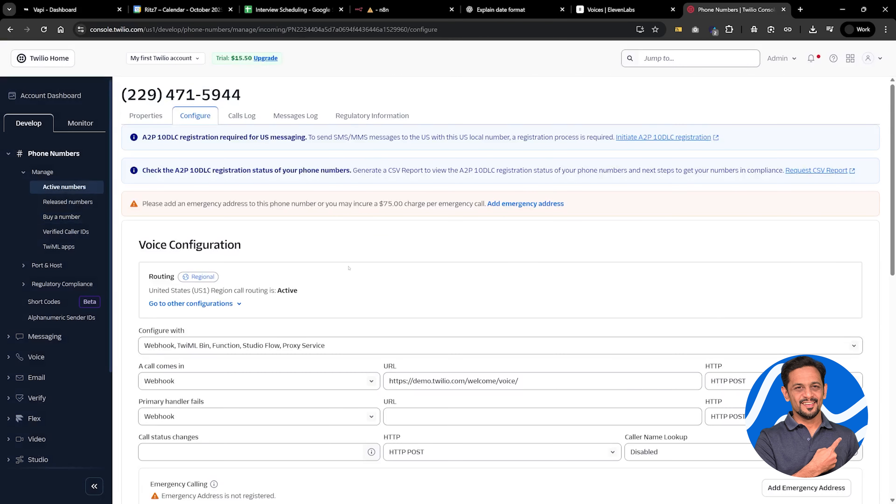
scroll(348, 268, down, 3)
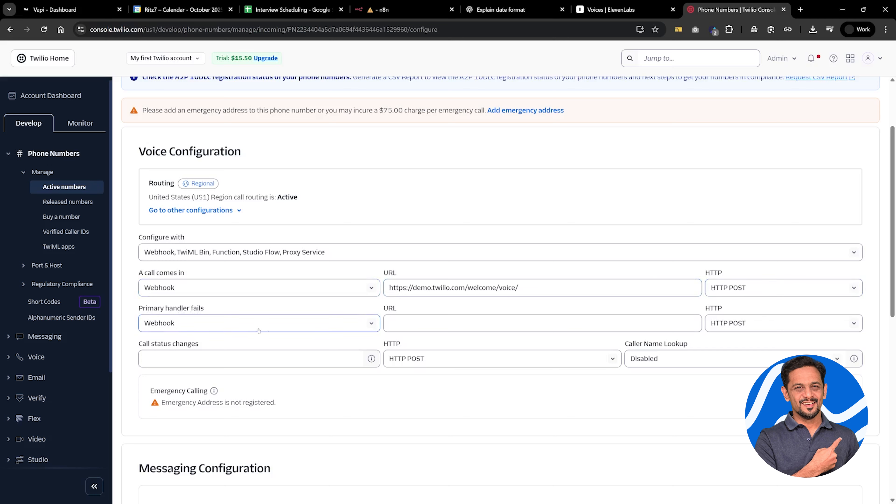
click(418, 322)
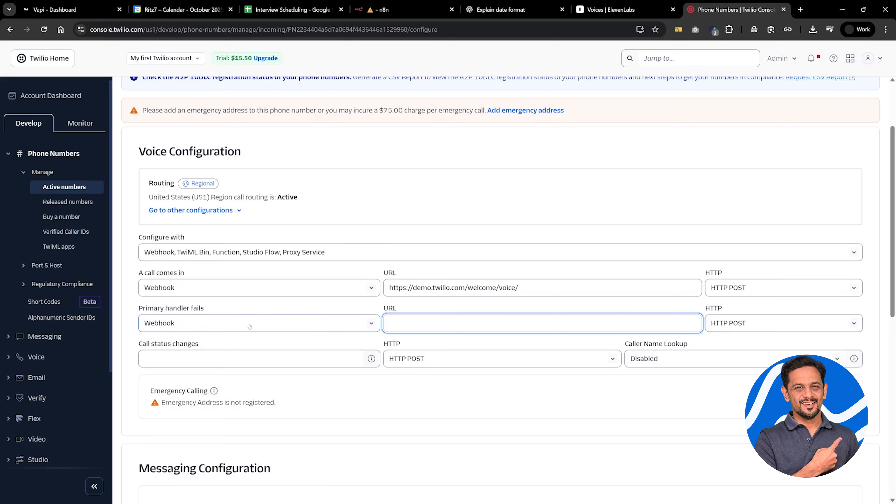
scroll(250, 326, down, 4)
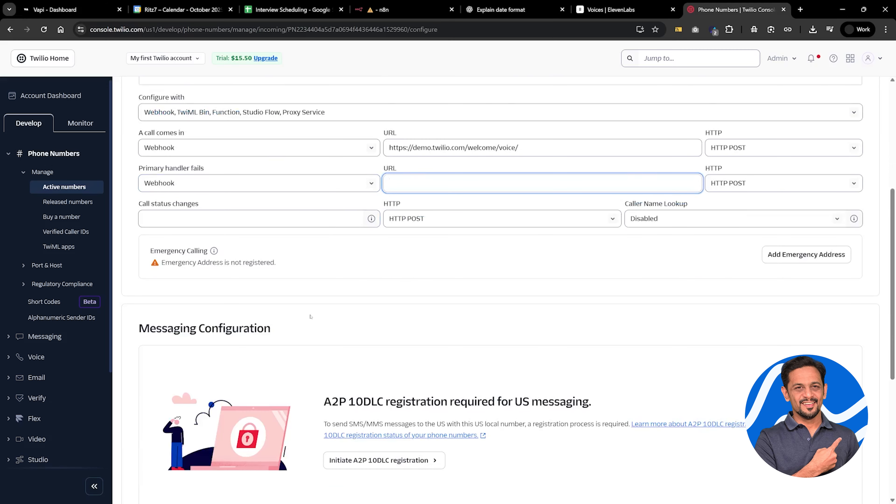
scroll(310, 316, down, 7)
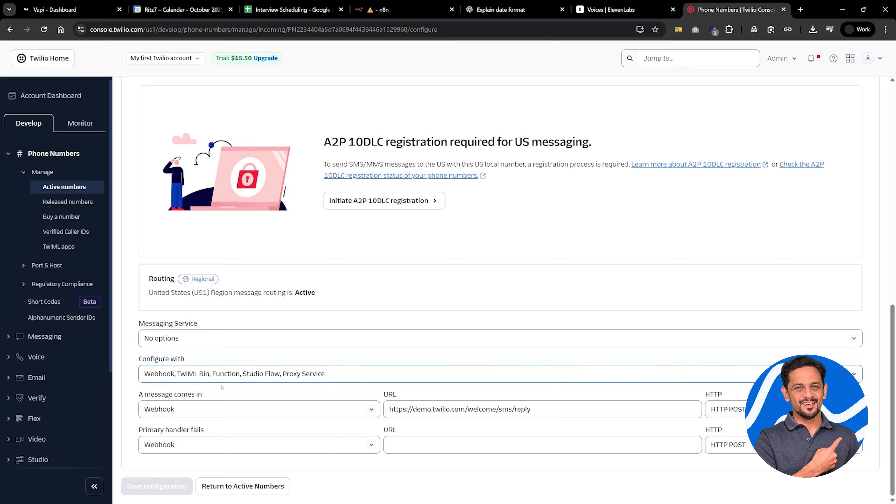
scroll(221, 387, up, 9)
scroll(222, 387, up, 5)
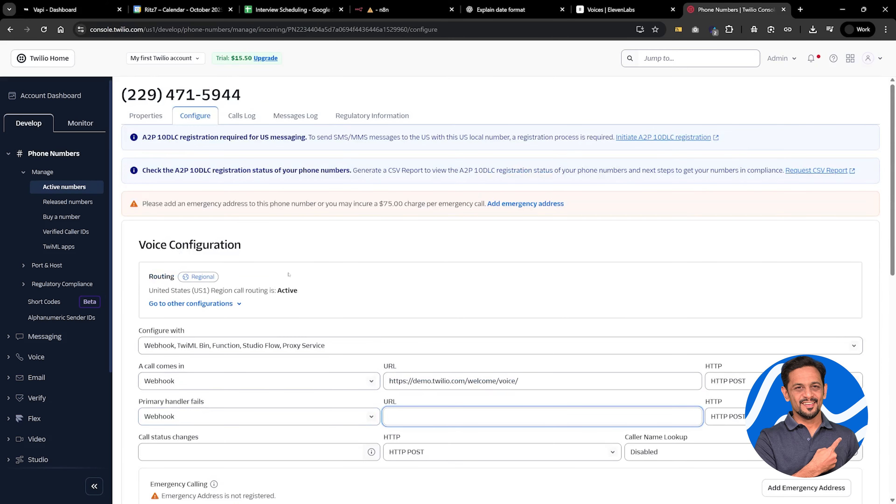
scroll(288, 274, down, 15)
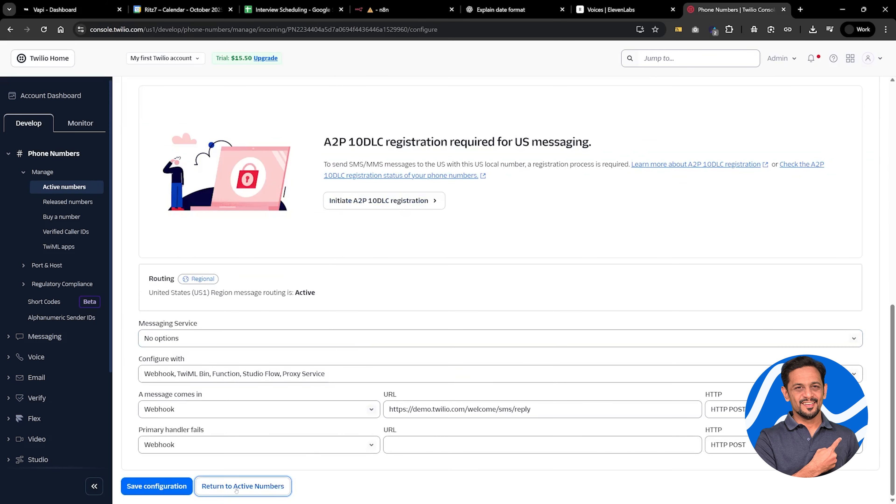
click(171, 487)
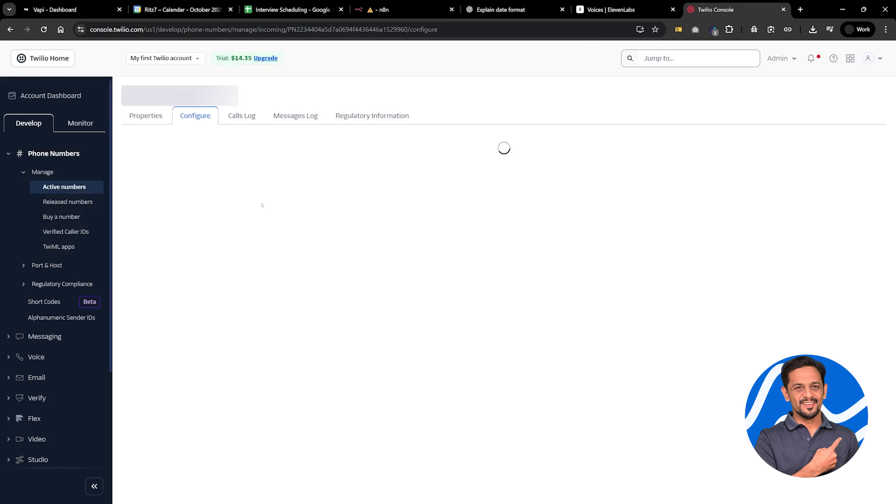
View the number's properties and capabilities, then switch to another browser tab.
click(145, 115)
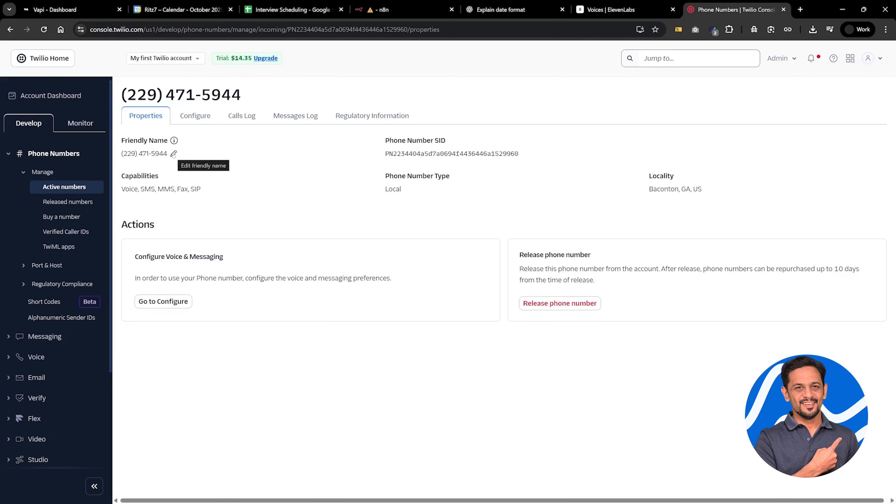
click(481, 10)
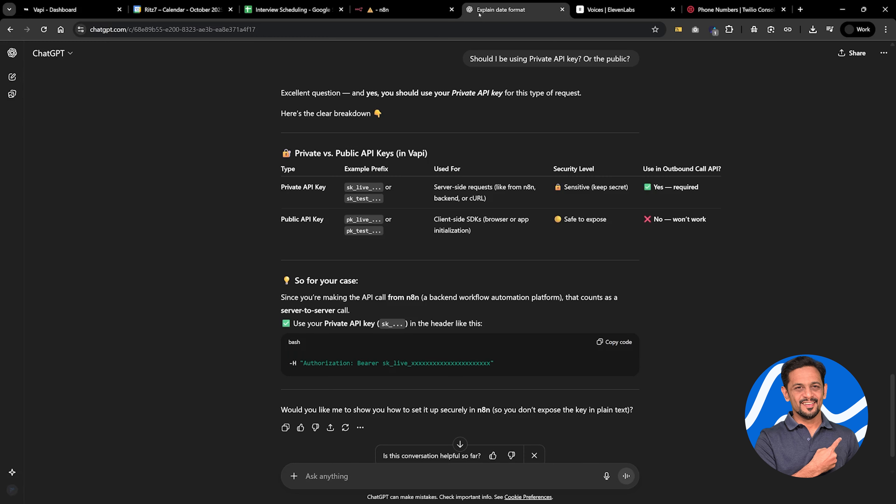
scroll(330, 371, down, 2)
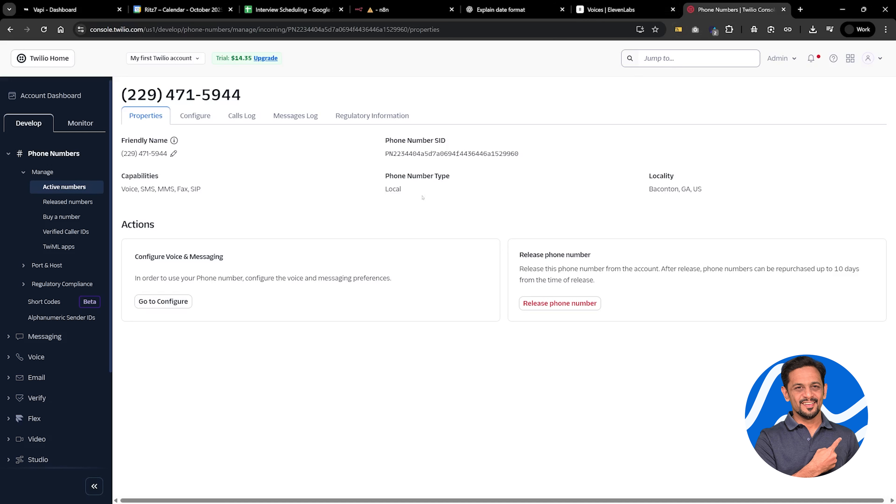
Copy the purchased number from Twilio into Vapi's Twilio Phone Number field.
click(76, 11)
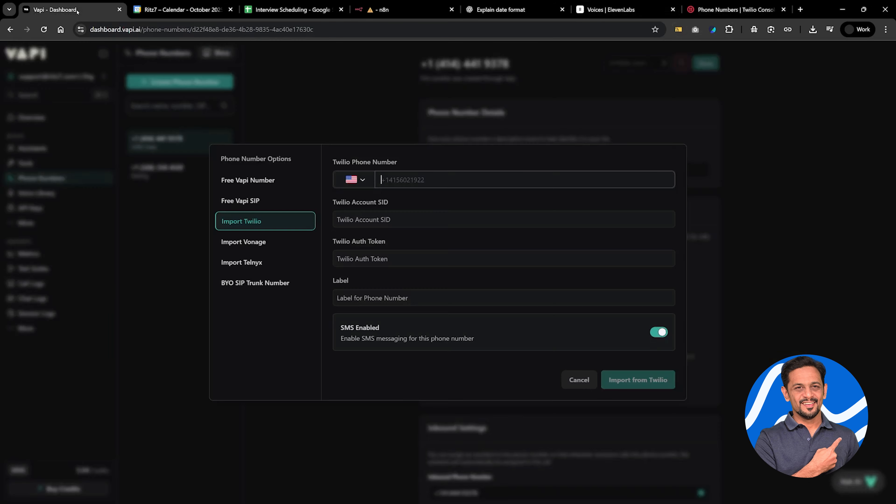
click(257, 221)
click(400, 181)
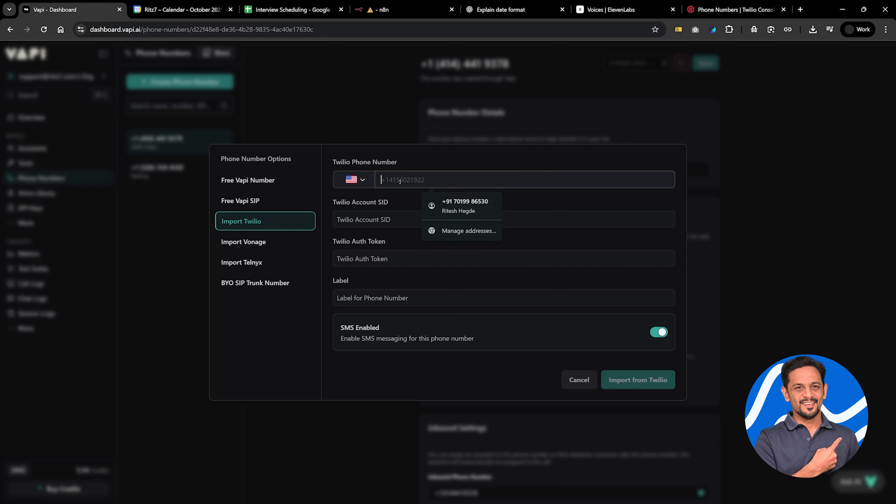
click(710, 11)
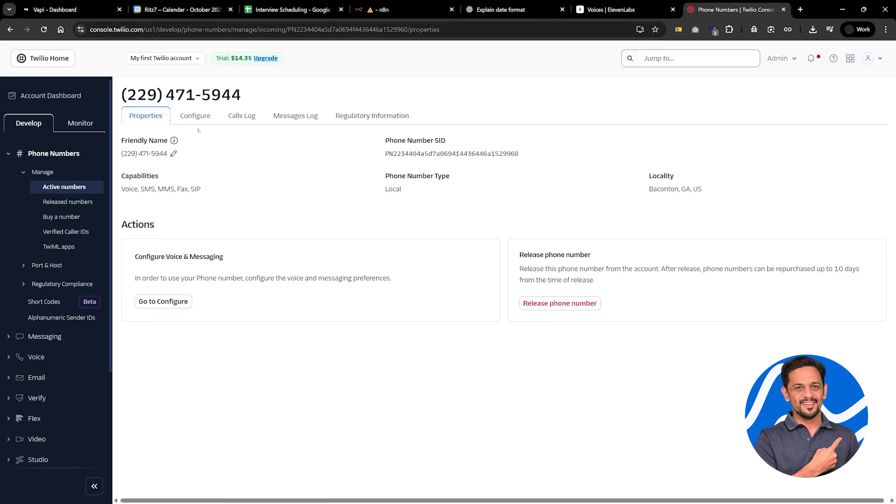
triple_click(172, 93)
key(ctrl+c)
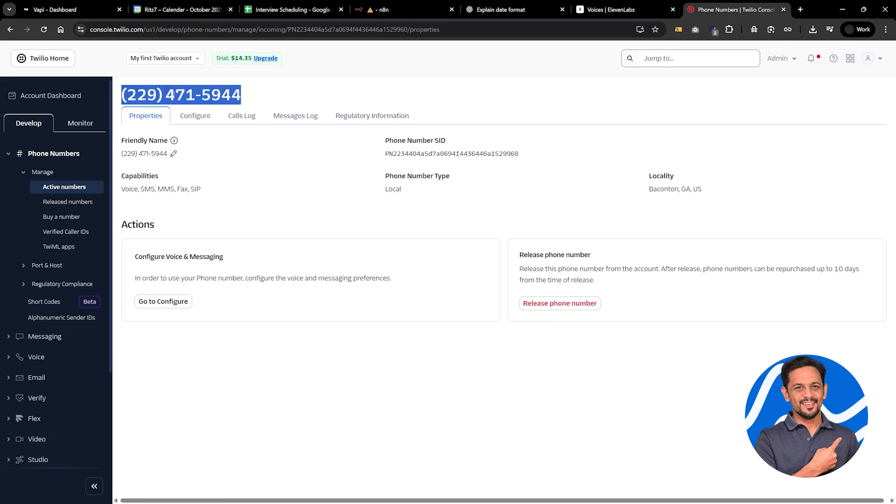
click(70, 10)
click(383, 179)
key(ctrl+v)
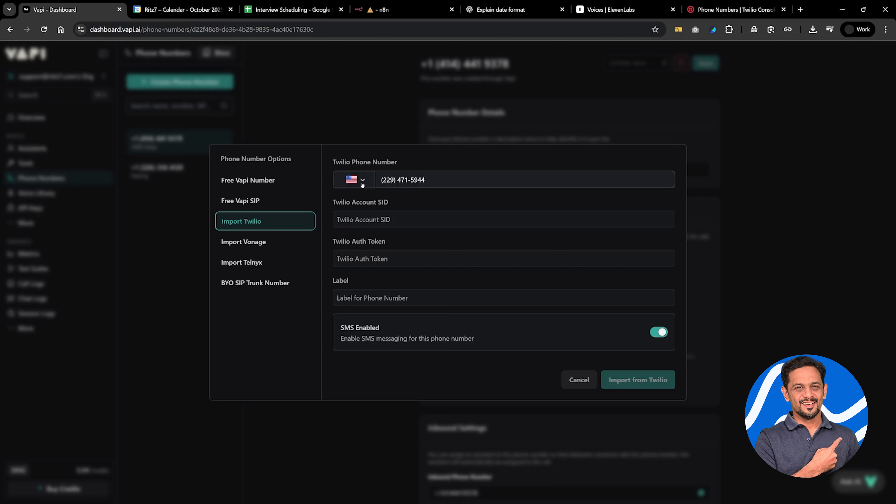
Select the Phone Number SID in Twilio, then go to the Account Dashboard.
click(358, 219)
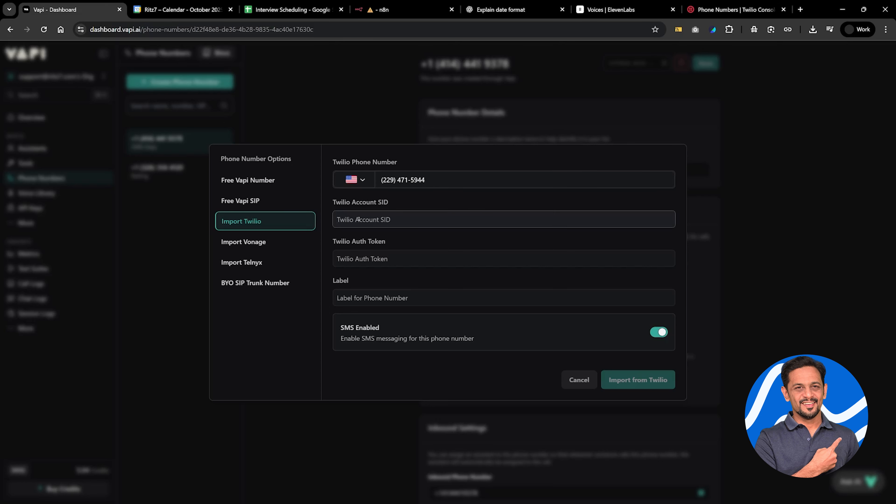
click(735, 9)
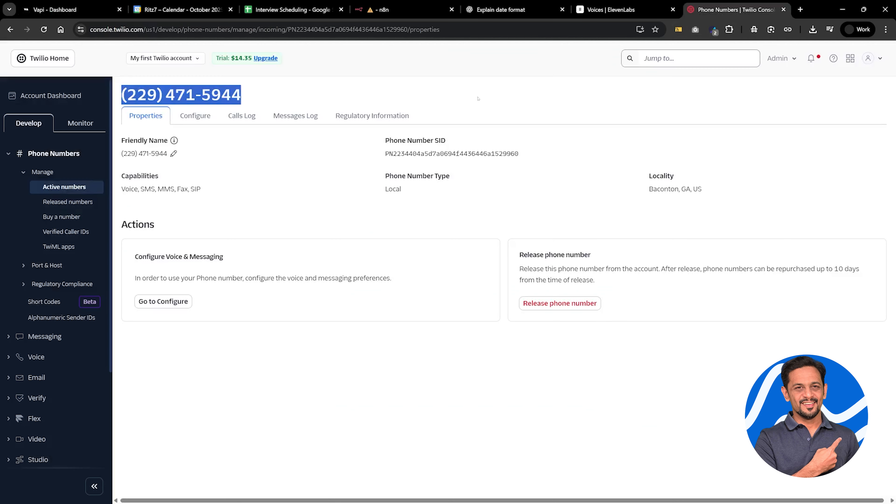
double_click(429, 153)
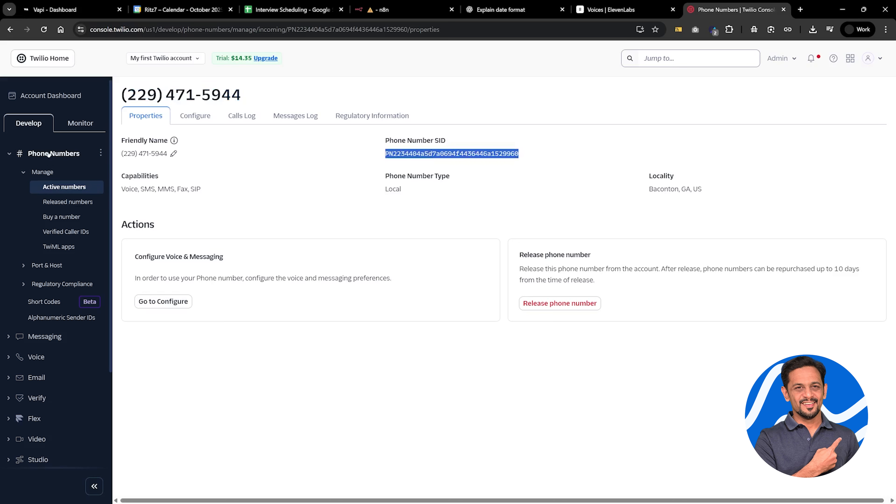
click(51, 95)
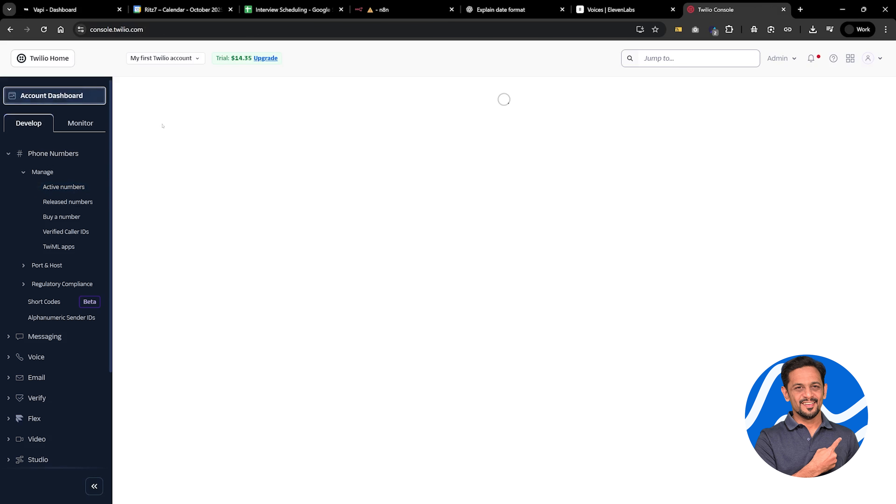
Copy the Account SID from Twilio and paste it into Vapi's Account SID field.
scroll(252, 267, down, 1)
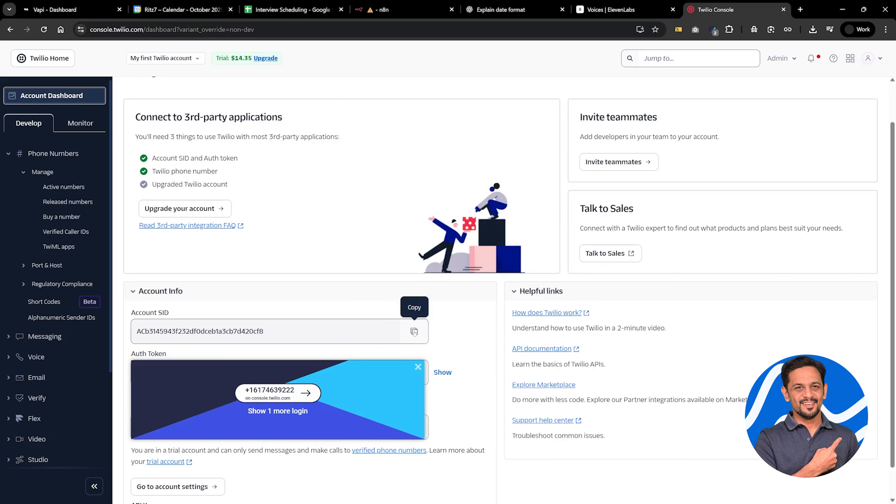
click(413, 331)
click(70, 9)
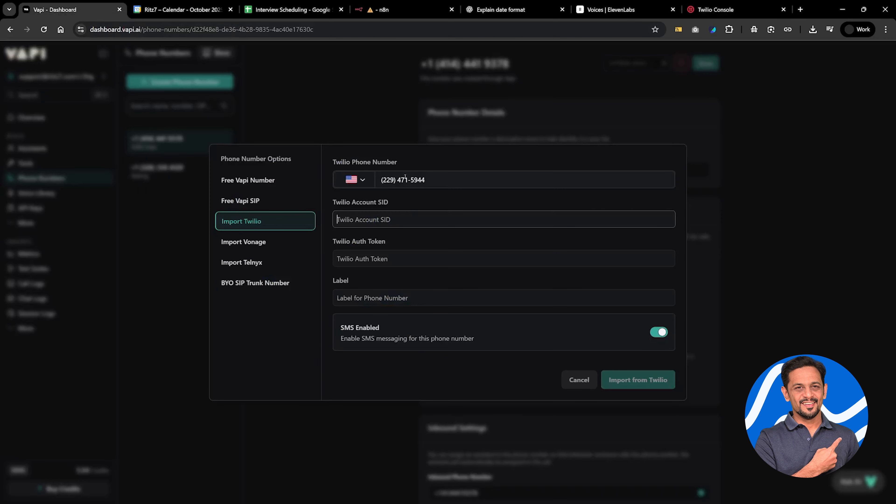
key(ctrl+v)
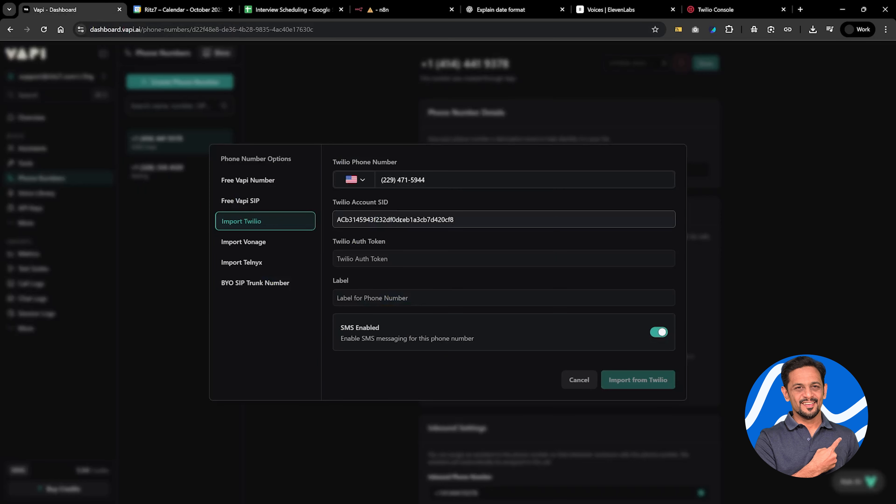
click(385, 257)
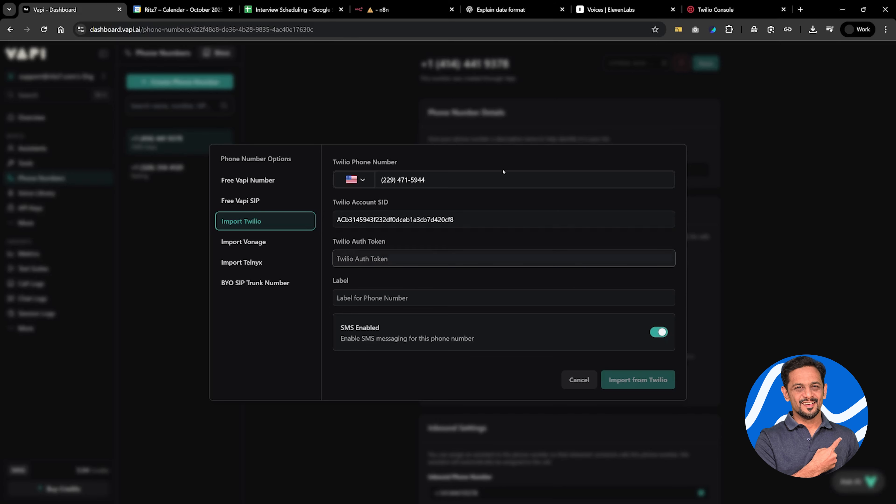
Copy the Auth Token from Twilio and paste it into Vapi's Auth Token field.
click(703, 10)
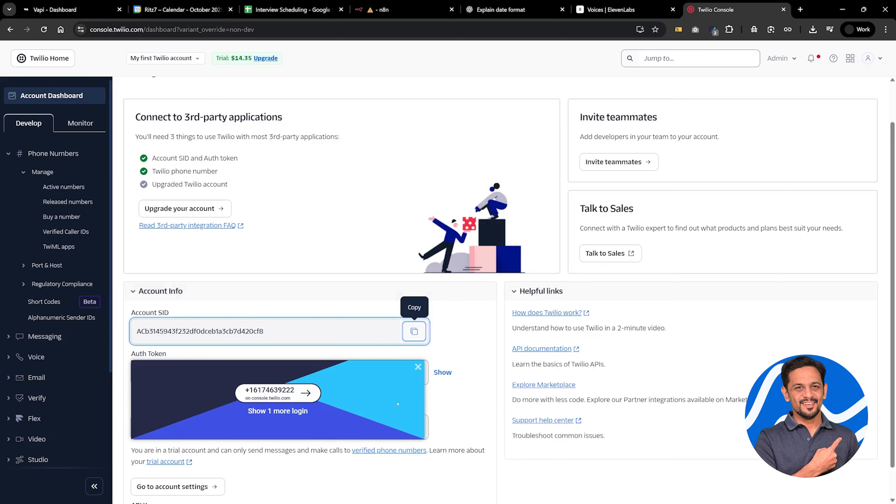
click(418, 367)
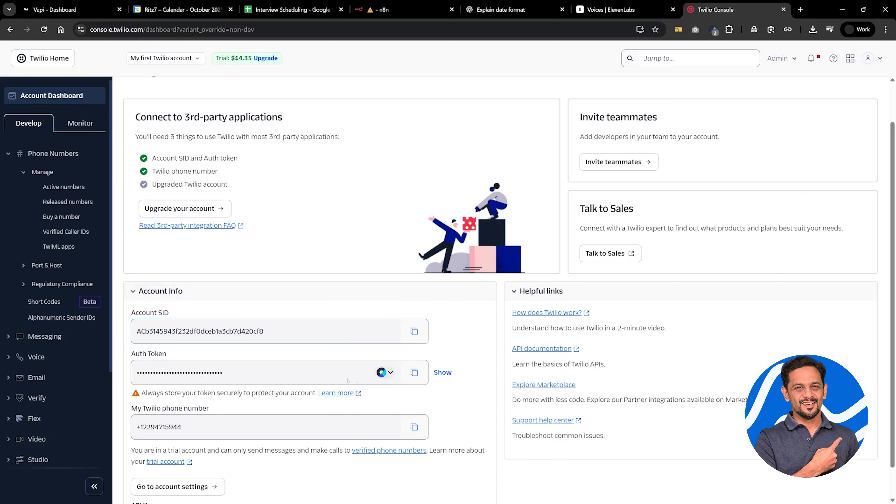
click(416, 373)
click(54, 10)
click(381, 258)
key(ctrl+v)
Label the number 'Twilio Num' and switch SMS Enabled off.
click(382, 298)
text(Twilio Num)
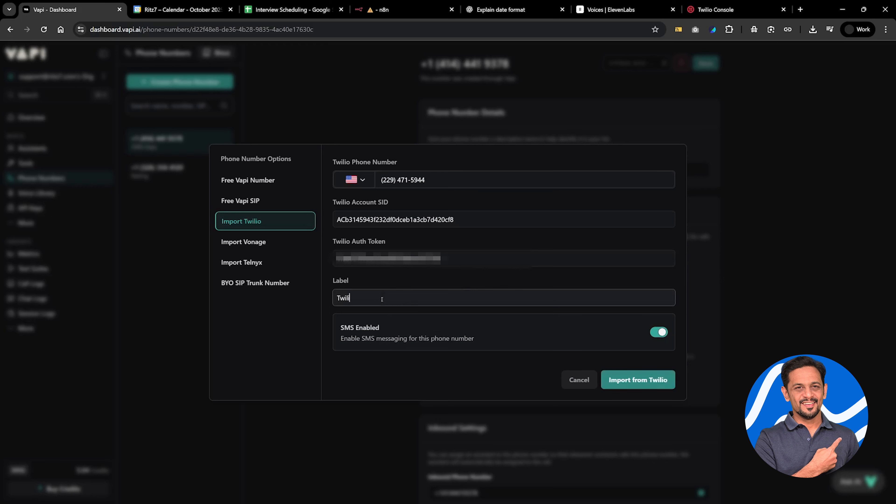
click(391, 283)
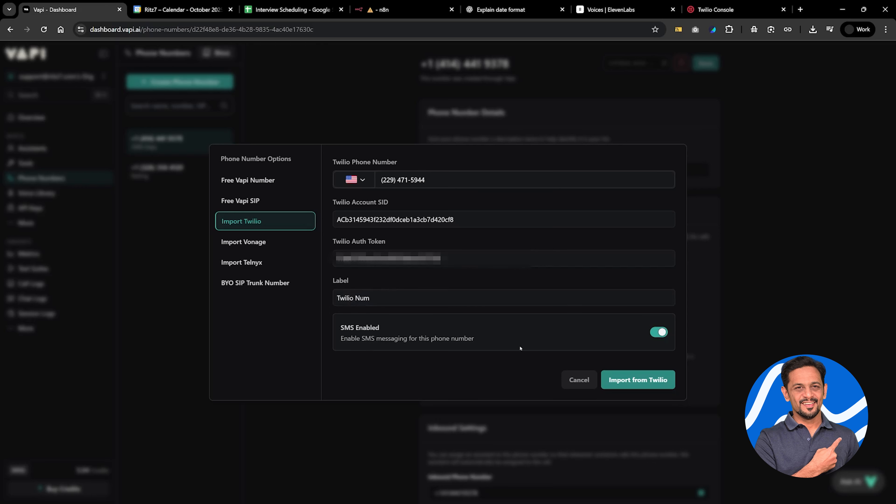
click(653, 332)
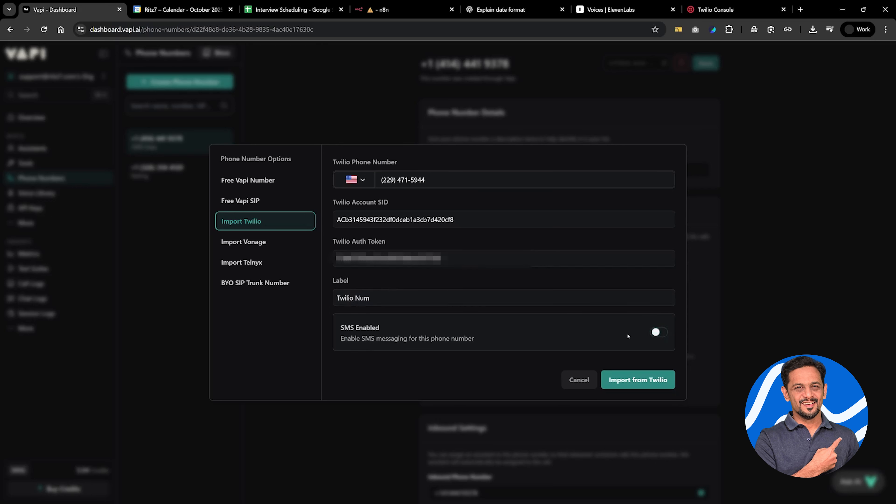